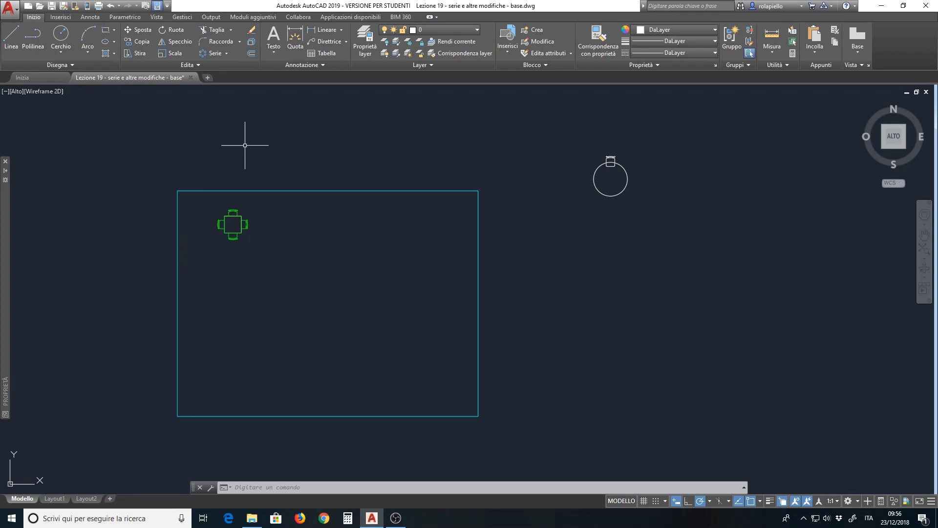
- Show the Rectangular, Path and Polar array types from the Modify panel's Array dropdown
{"action": "left_click", "coordinate": [227, 55]}
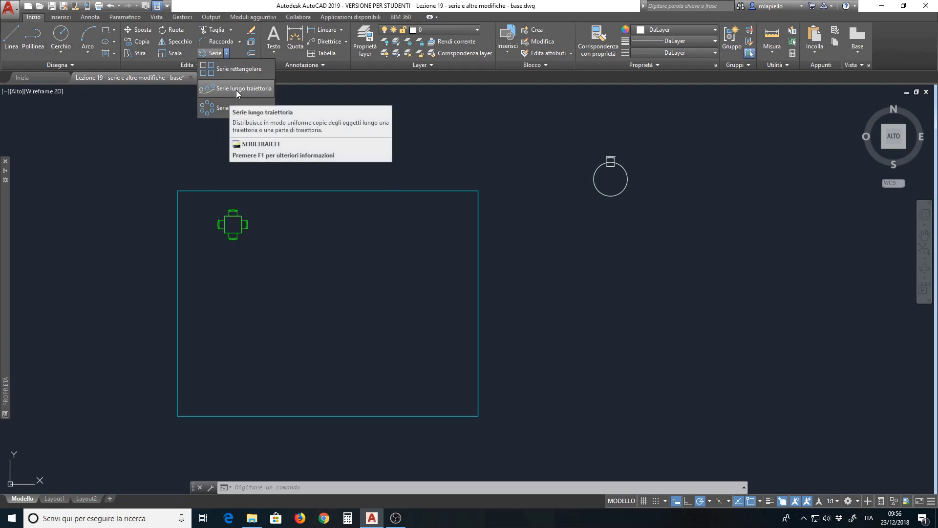
{"action": "mouse_move", "coordinate": [236, 69]}
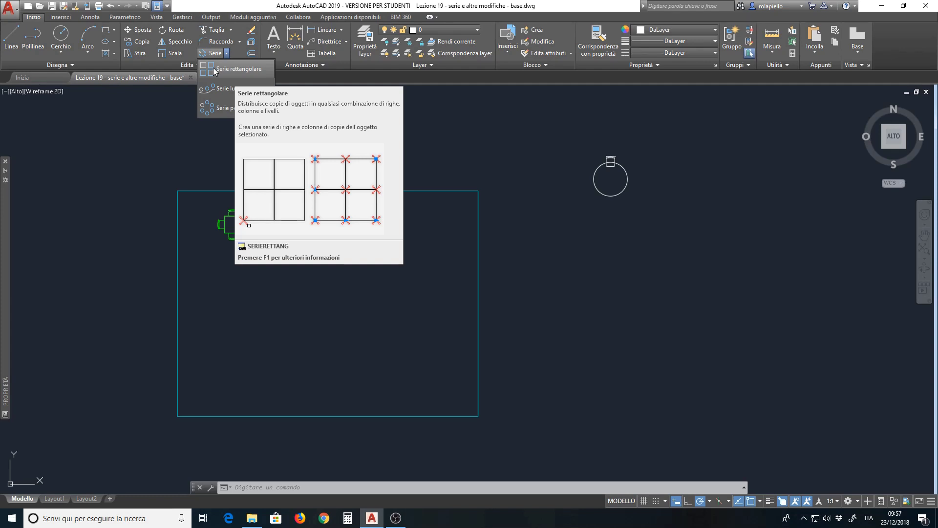
- Window-select the table block and create a default 4-column by 3-row rectangular array
{"action": "left_click", "coordinate": [213, 72]}
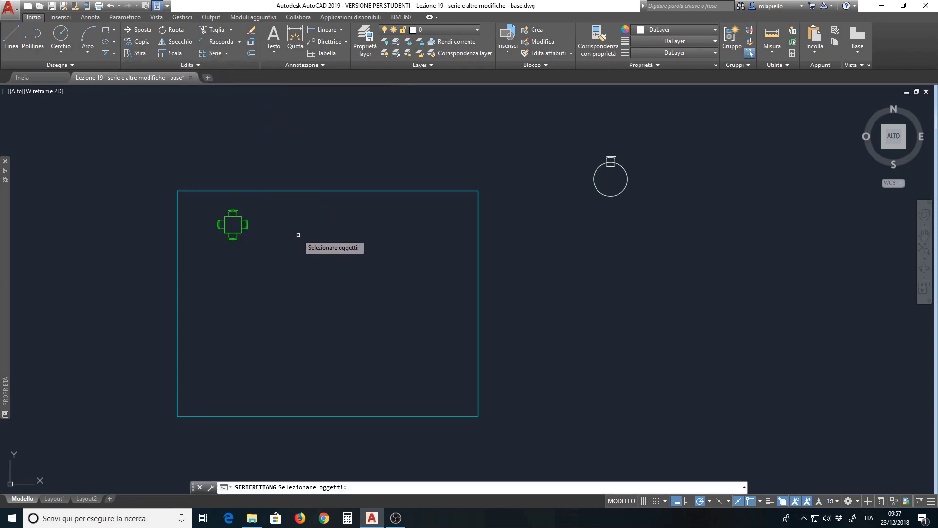
{"action": "left_click", "coordinate": [211, 203]}
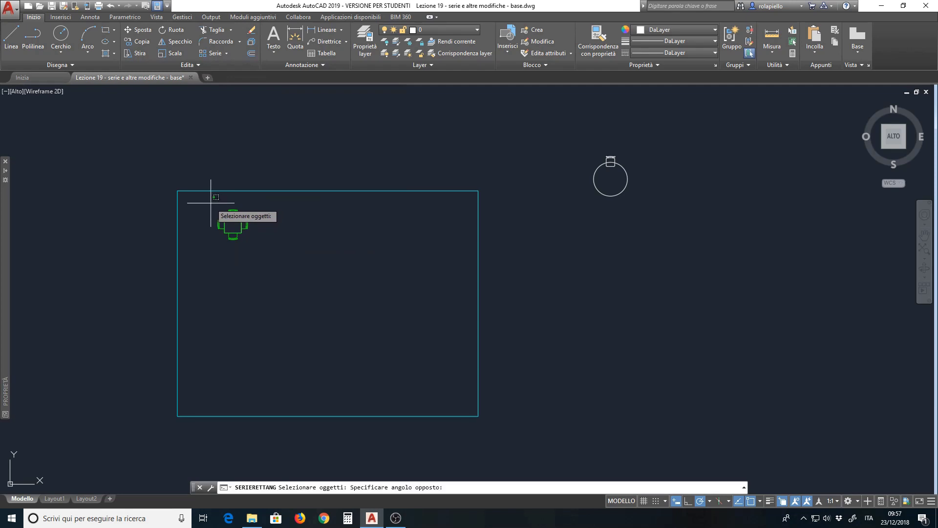
{"action": "left_click", "coordinate": [266, 252]}
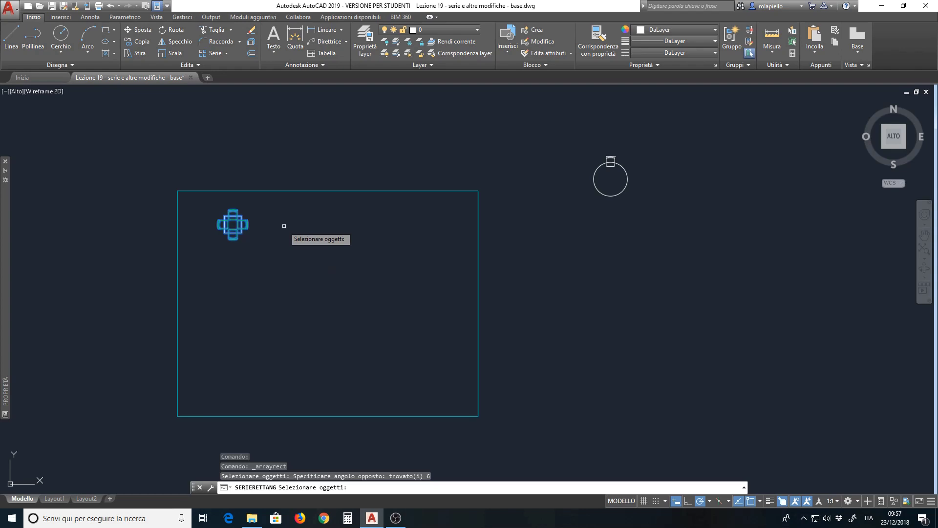
{"action": "key", "text": "Return"}
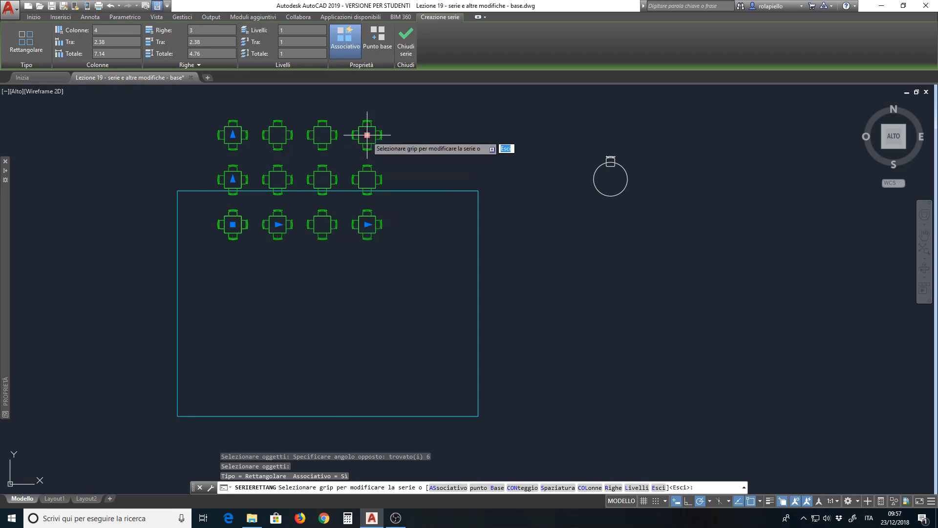
{"action": "left_click", "coordinate": [368, 134]}
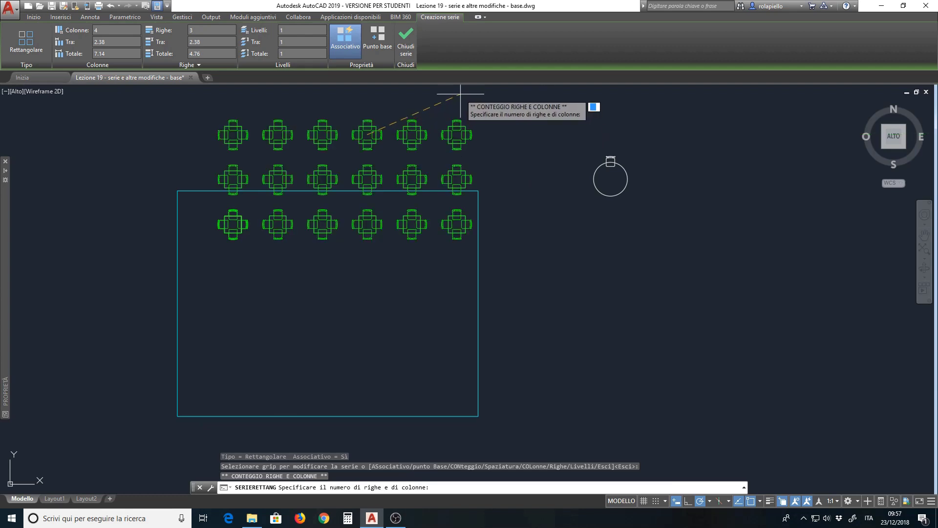
{"action": "left_click", "coordinate": [388, 133]}
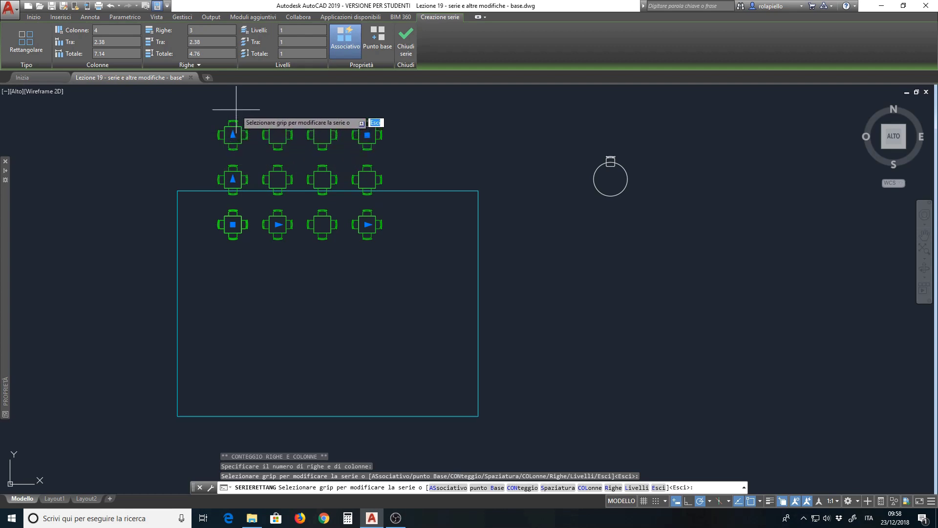
{"action": "left_click", "coordinate": [233, 135]}
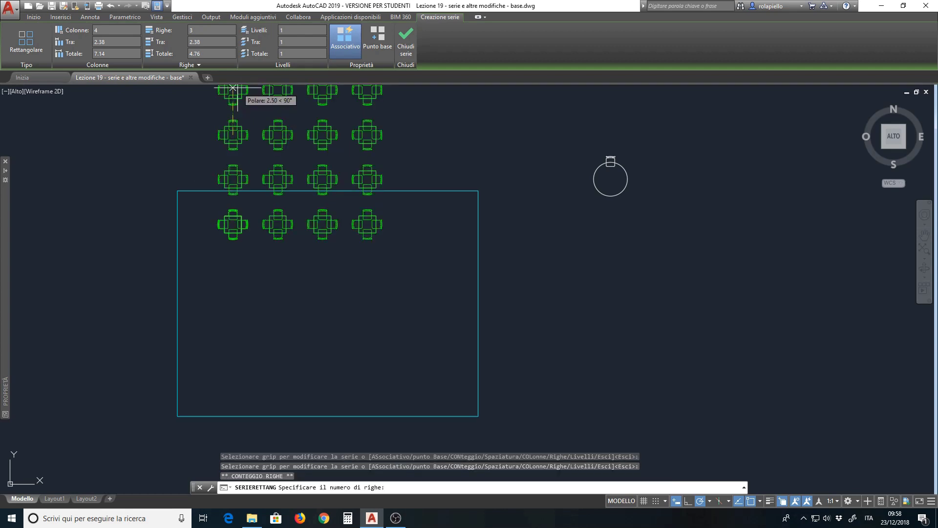
{"action": "left_click", "coordinate": [231, 131]}
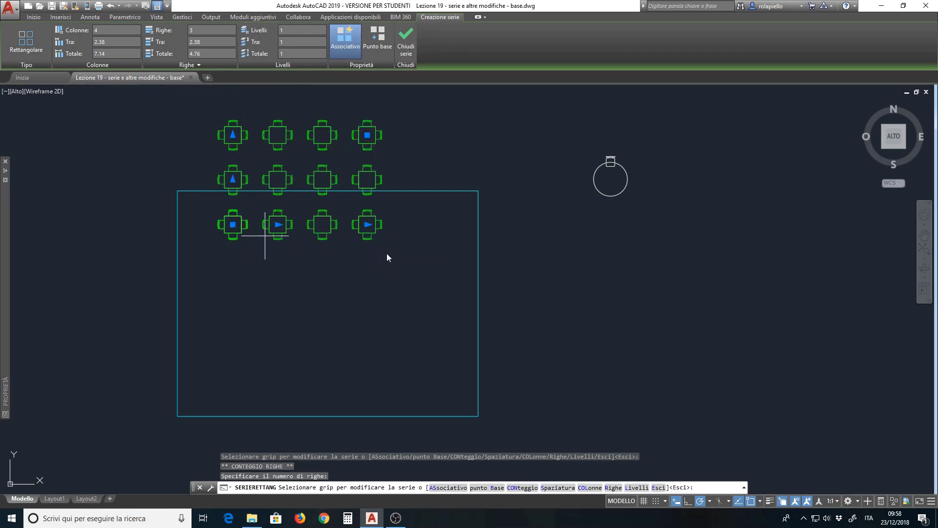
{"action": "left_click", "coordinate": [368, 225]}
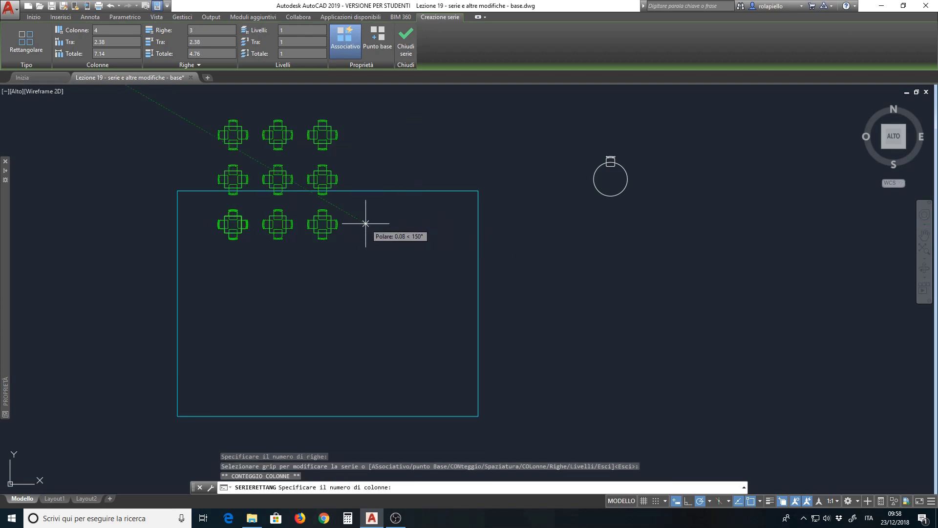
{"action": "left_click", "coordinate": [369, 224]}
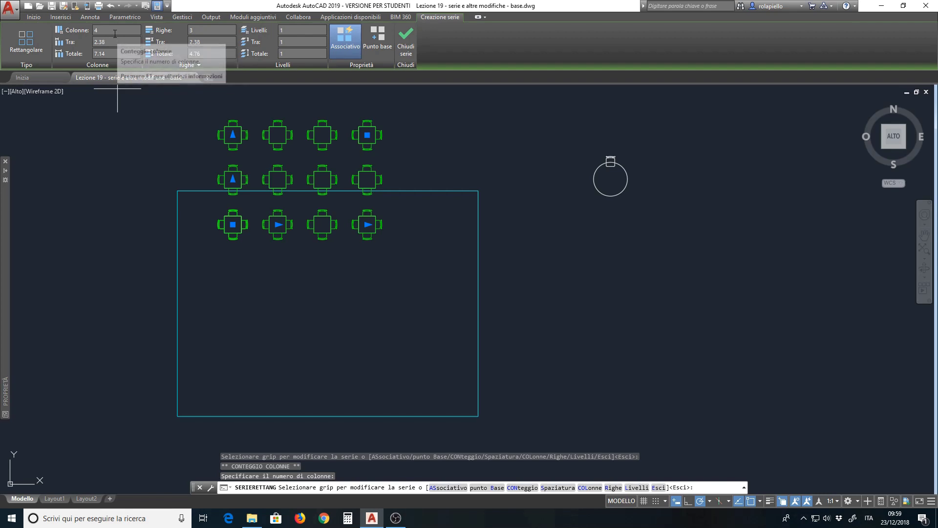
- Change the array's Columns to 6 and column spacing to 2.1 (10.5 total)
{"action": "left_click", "coordinate": [107, 31]}
{"action": "type", "text": "6"}
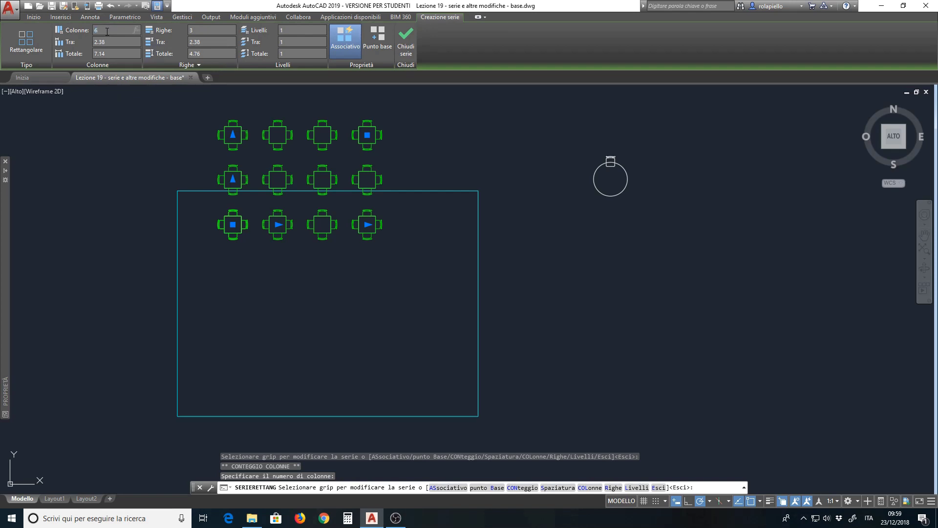
{"action": "key", "text": "Return"}
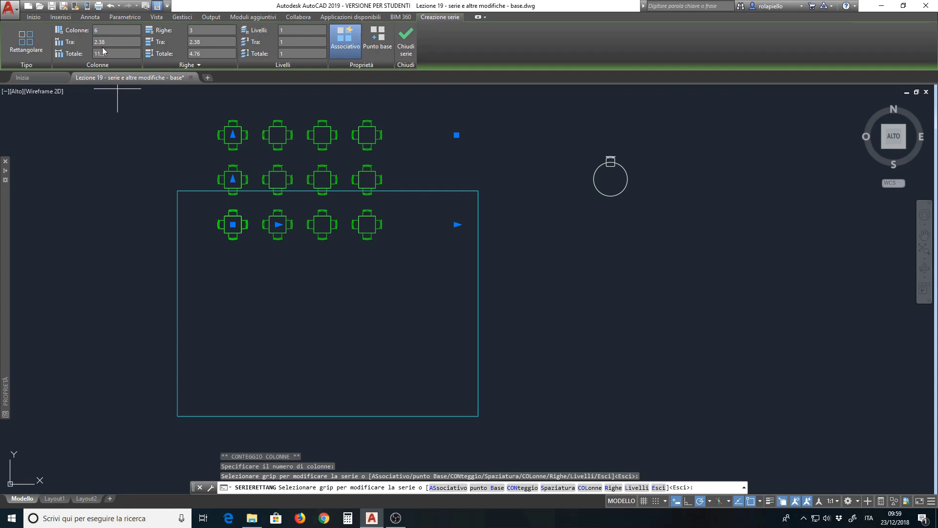
{"action": "left_click", "coordinate": [114, 40]}
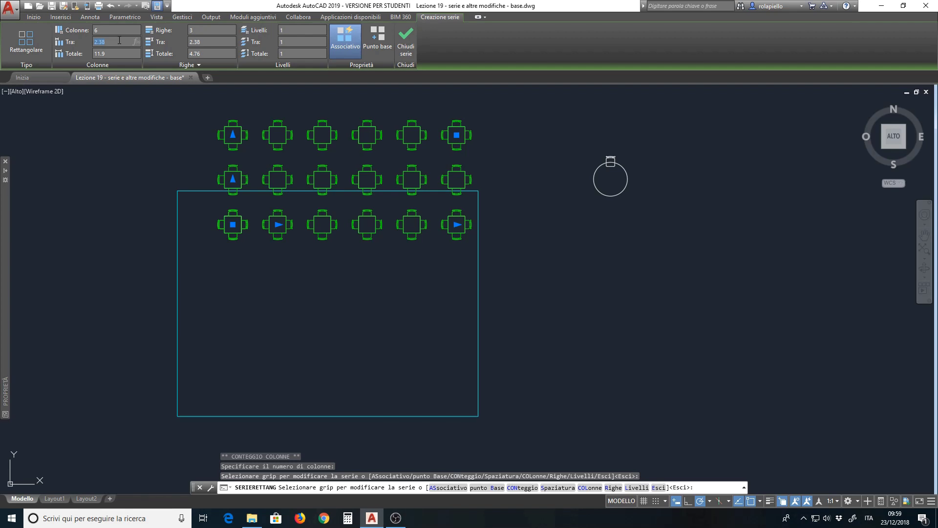
{"action": "type", "text": "2"}
{"action": "key", "text": "Return"}
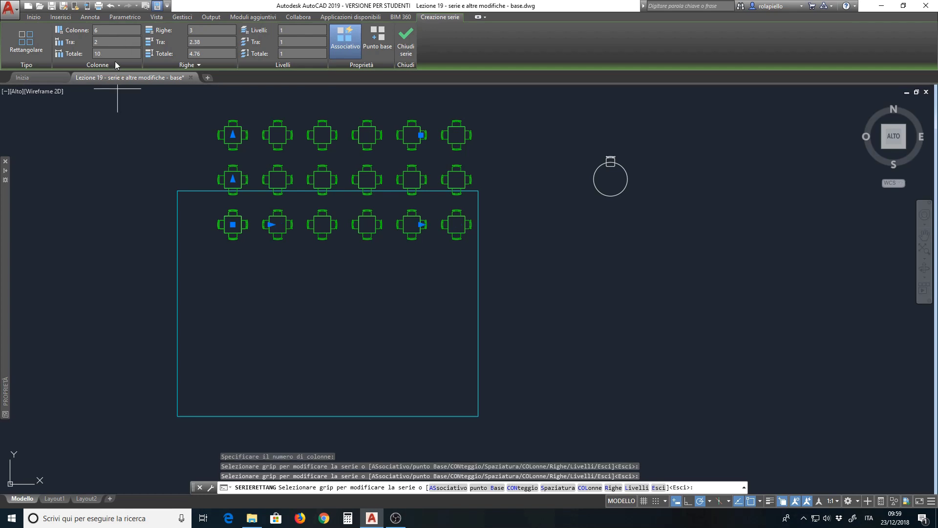
{"action": "left_click", "coordinate": [120, 53]}
{"action": "type", "text": ".1"}
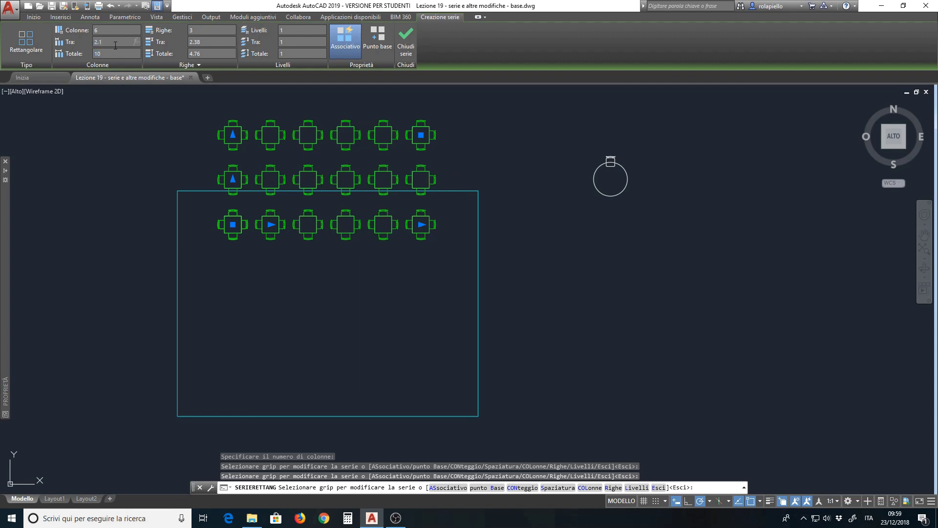
{"action": "key", "text": "Return"}
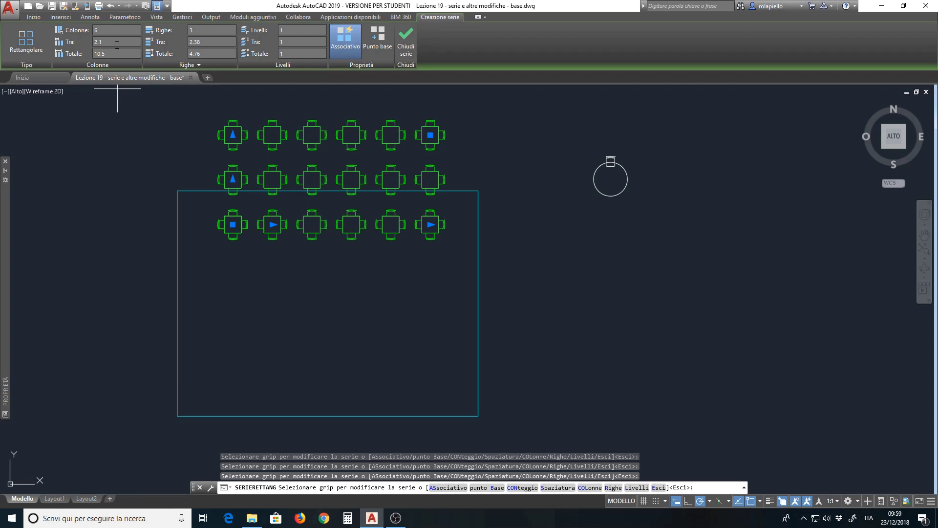
- Set the array to 5 rows with a row spacing of -2.1, running downward
{"action": "left_click", "coordinate": [209, 31]}
{"action": "type", "text": "5"}
{"action": "key", "text": "Return"}
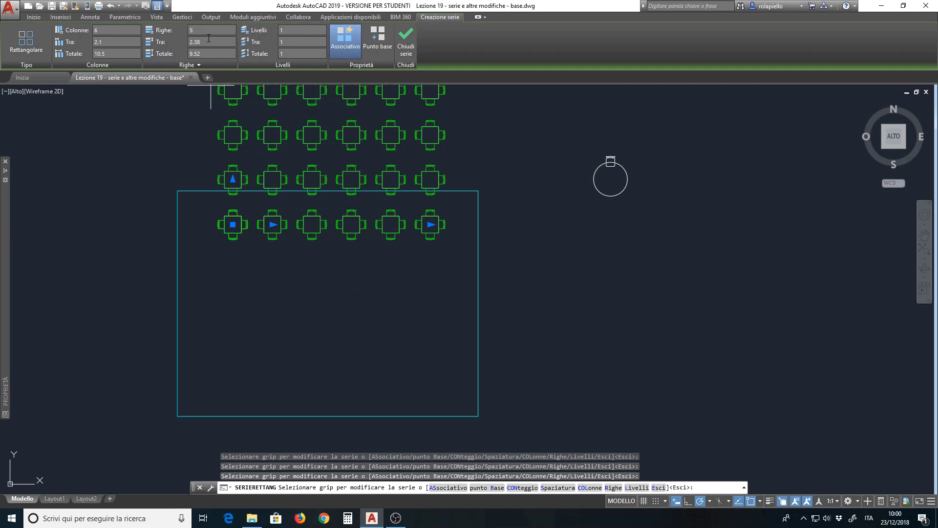
{"action": "left_click", "coordinate": [192, 45]}
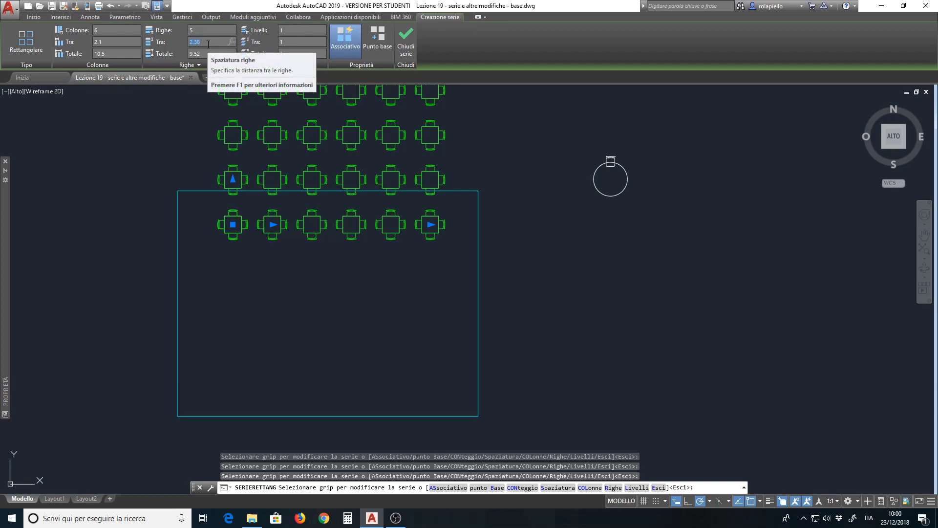
{"action": "type", "text": "-"}
{"action": "key", "text": "Return"}
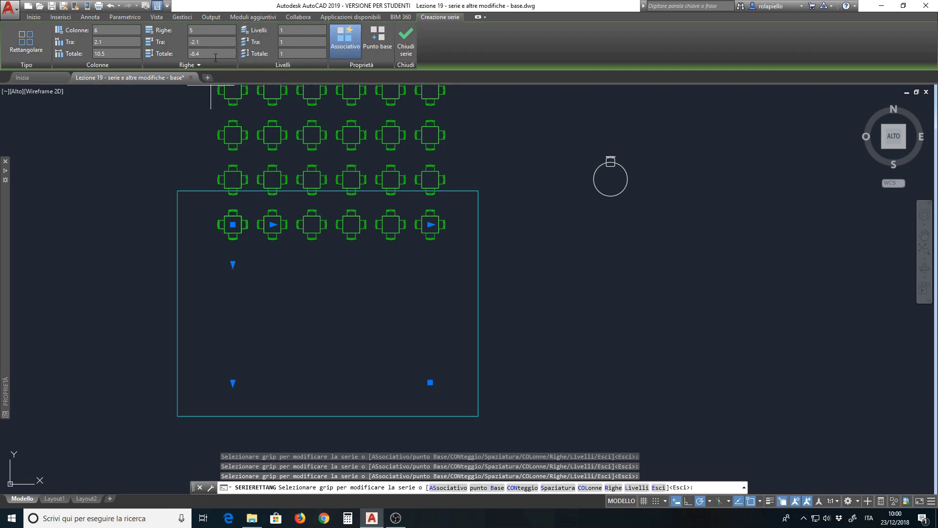
{"action": "left_click", "coordinate": [215, 56]}
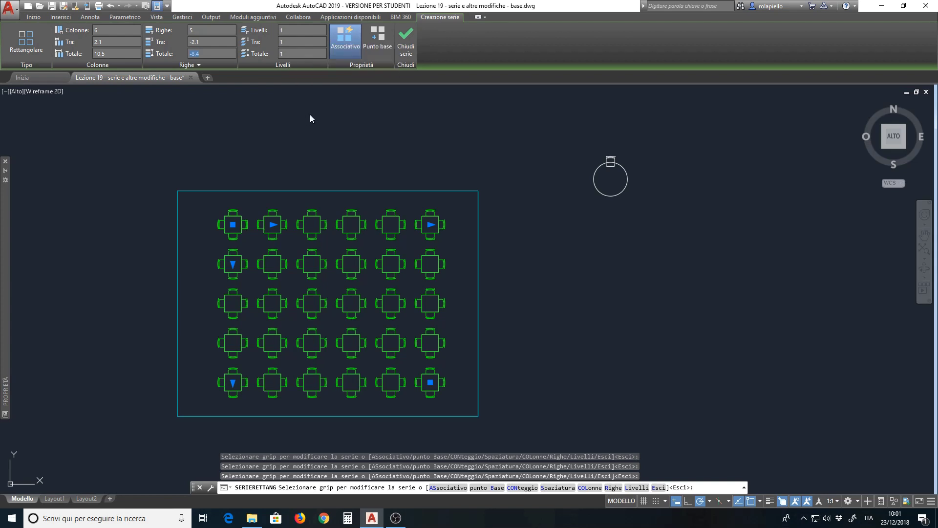
- Close the 6-by-5 table array and select it to show its array properties
{"action": "left_click", "coordinate": [352, 50]}
{"action": "left_click", "coordinate": [409, 39]}
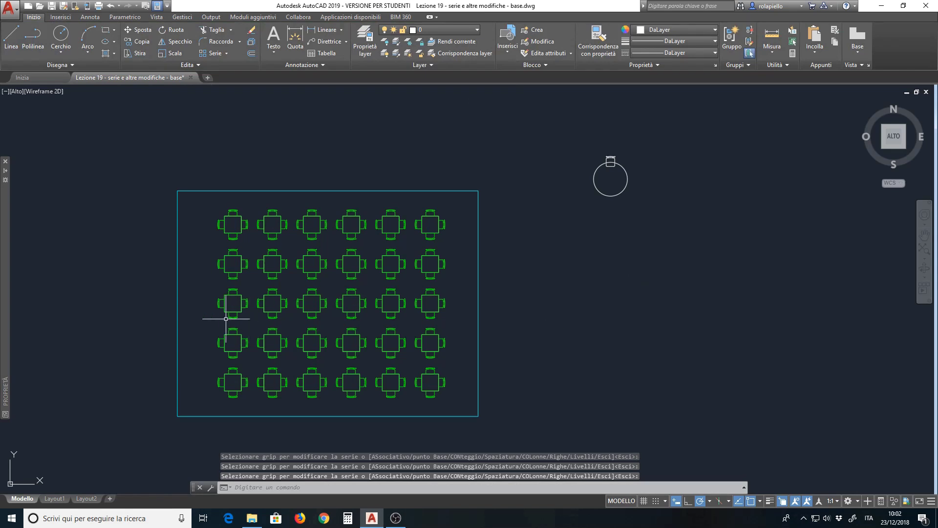
{"action": "left_click", "coordinate": [283, 265]}
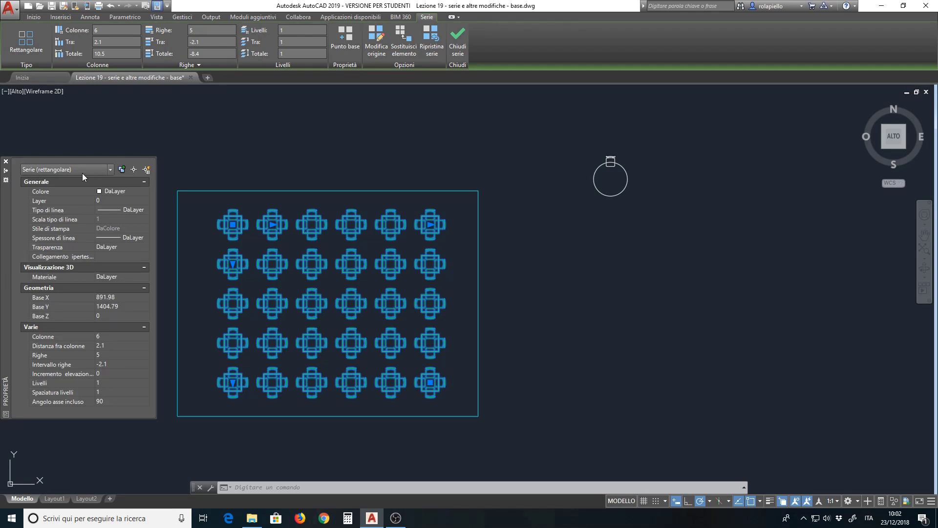
- Start a selection window in empty space beside the finished table grid
{"action": "left_click", "coordinate": [299, 136]}
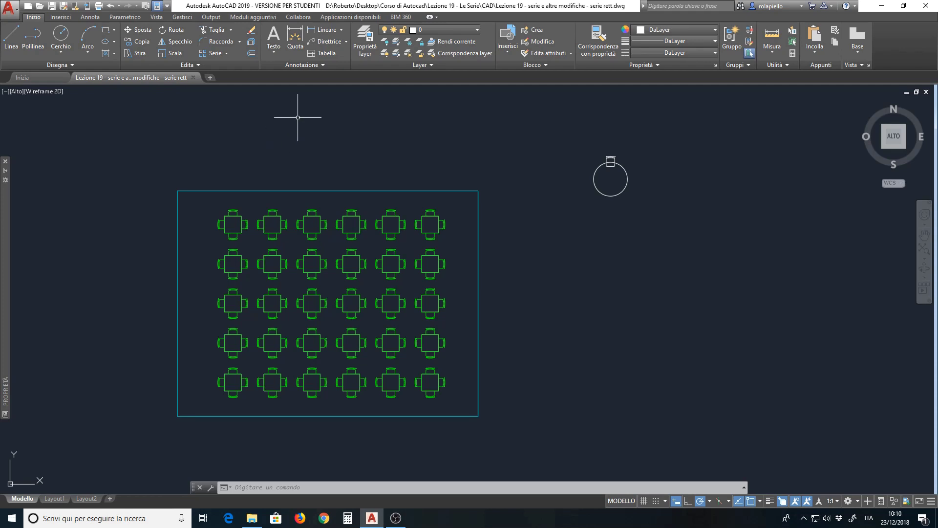
- Zoom in on the round table and start the Polar Array command
{"action": "scroll", "coordinate": [702, 151], "scroll_direction": "up", "scroll_amount": 2}
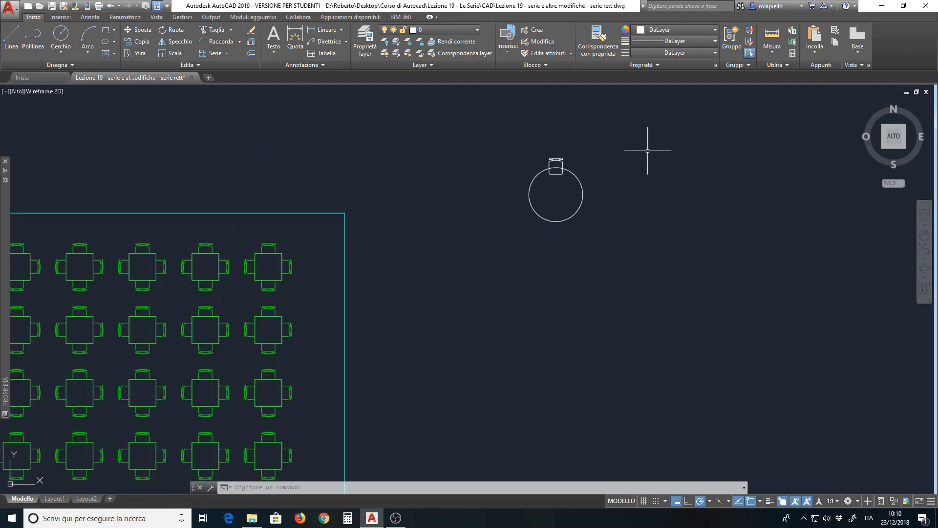
{"action": "scroll", "coordinate": [650, 151], "scroll_direction": "up", "scroll_amount": 2}
{"action": "scroll", "coordinate": [651, 151], "scroll_direction": "up", "scroll_amount": 2}
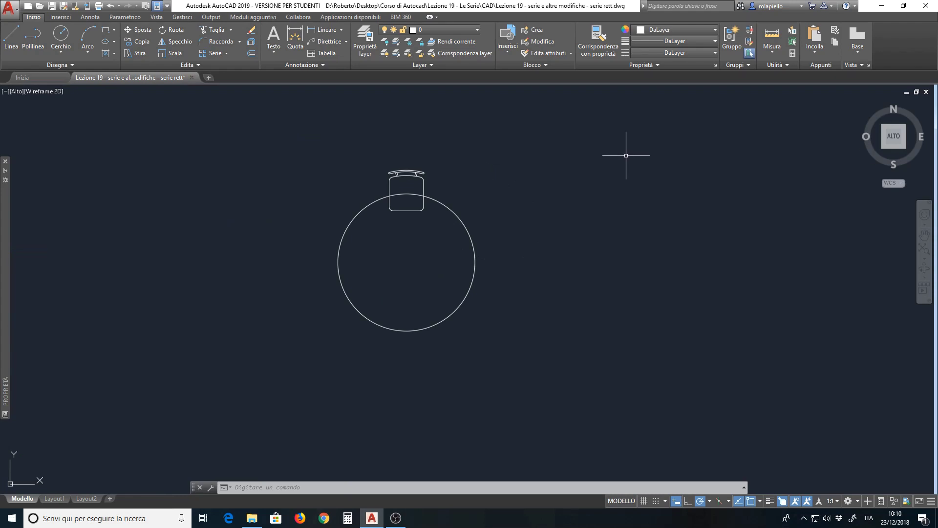
{"action": "left_click", "coordinate": [227, 53]}
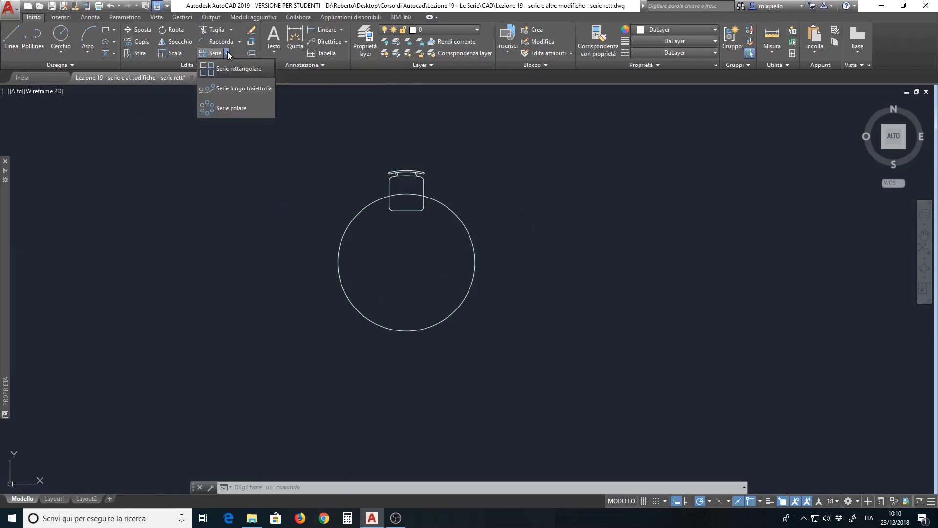
{"action": "left_click", "coordinate": [218, 108]}
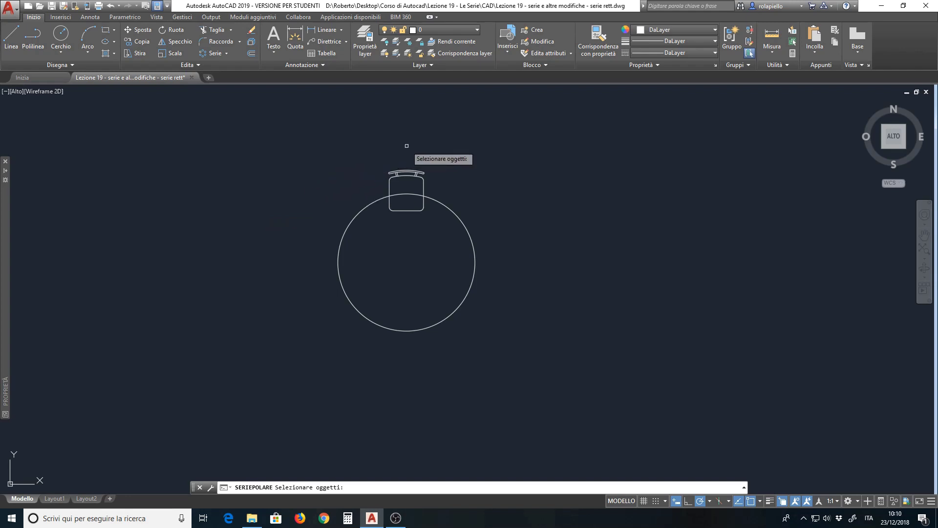
- Select the chair and centre a six-chair polar array on the round table's centre
{"action": "left_click", "coordinate": [371, 160]}
{"action": "left_click", "coordinate": [452, 184]}
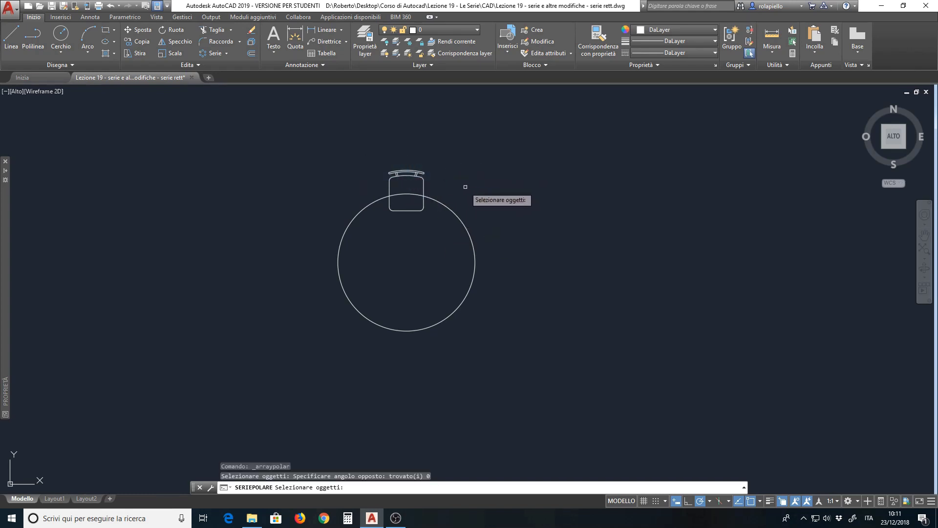
{"action": "left_click", "coordinate": [448, 152]}
{"action": "left_click", "coordinate": [336, 211]}
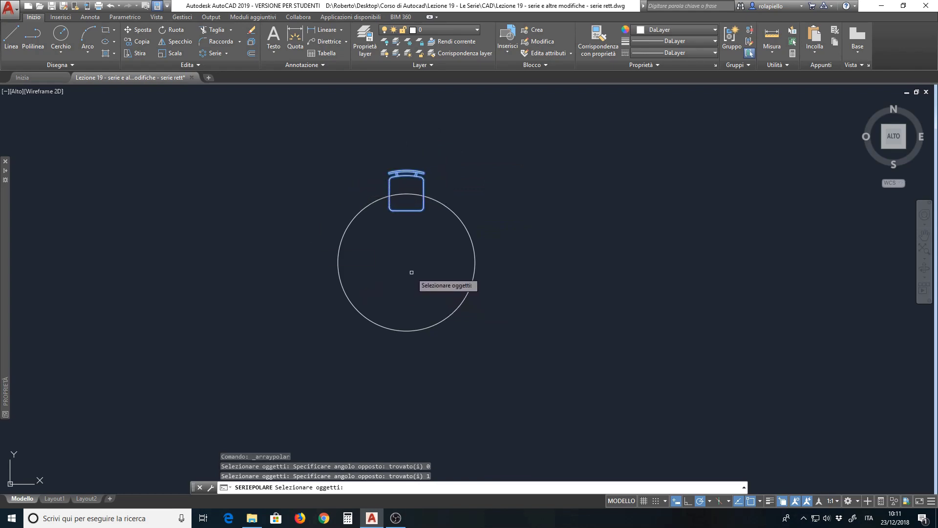
{"action": "key", "text": "Return"}
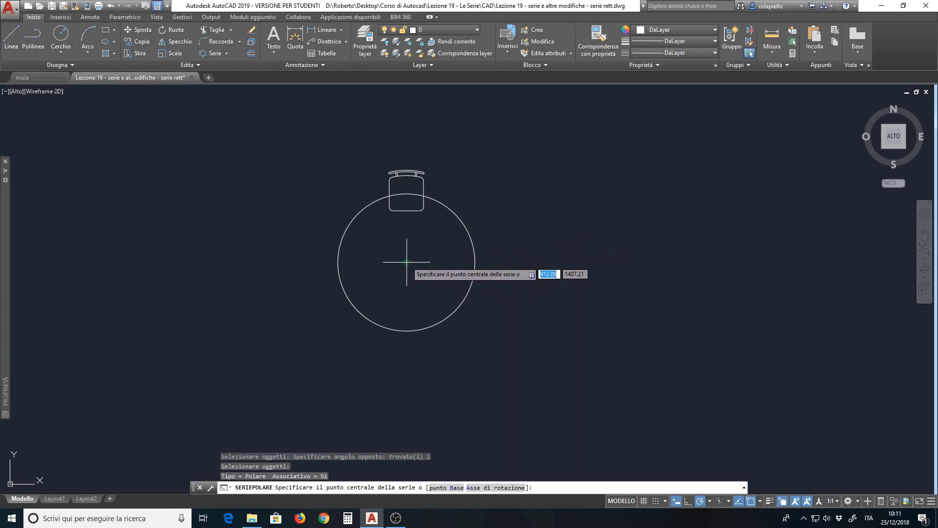
{"action": "left_click", "coordinate": [407, 262]}
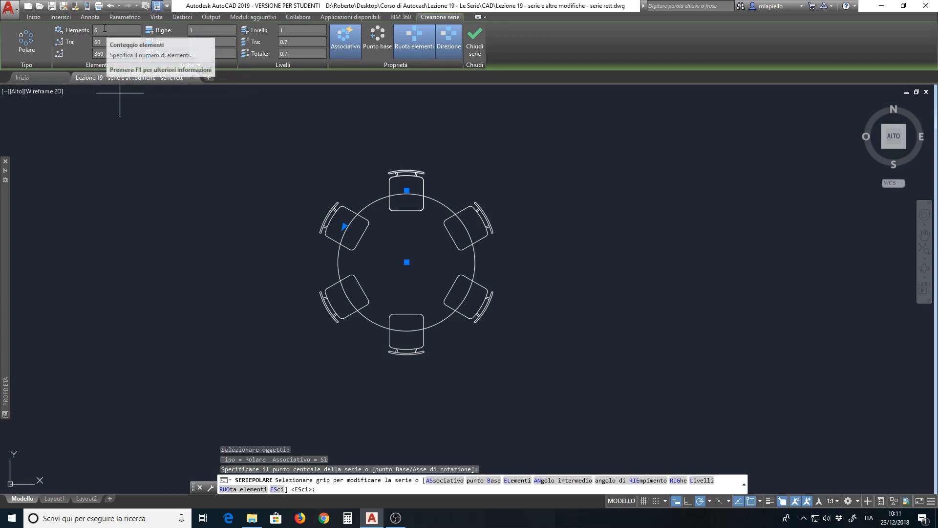
- Change the polar array's item count to 8, spacing the chairs 45° apart
{"action": "left_click", "coordinate": [101, 30]}
{"action": "type", "text": "8"}
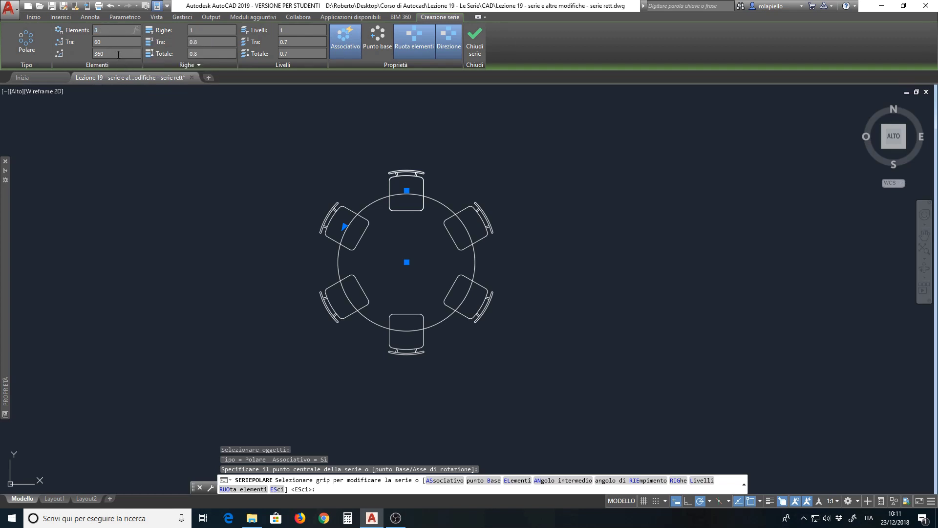
{"action": "key", "text": "Return"}
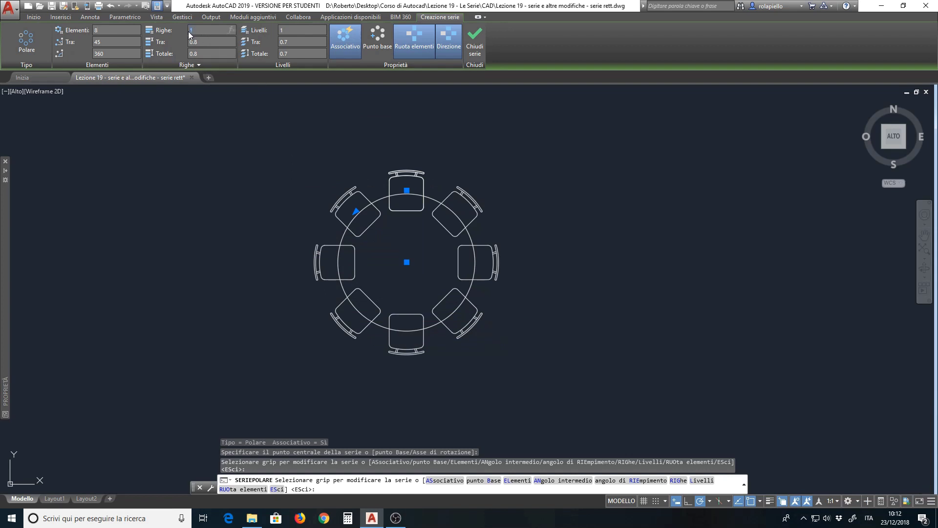
{"action": "type", "text": "2"}
{"action": "key", "text": "Return"}
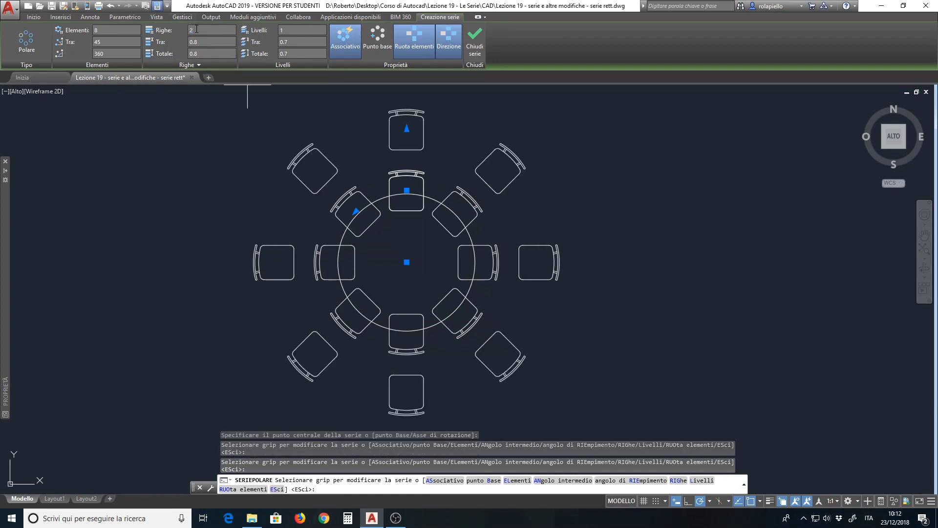
{"action": "left_click", "coordinate": [191, 30]}
{"action": "type", "text": "1"}
{"action": "key", "text": "Return"}
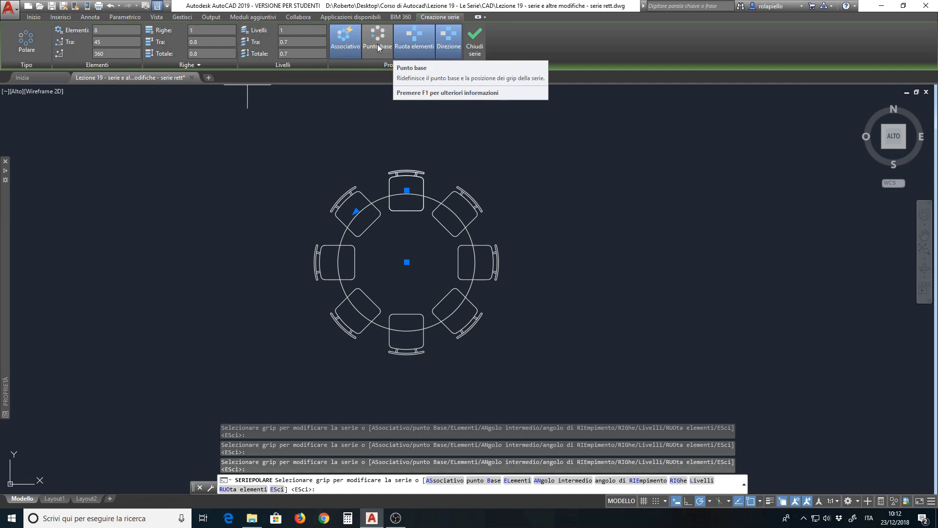
- Pick a new base point for the chair array on the top chair
{"action": "left_click", "coordinate": [377, 47]}
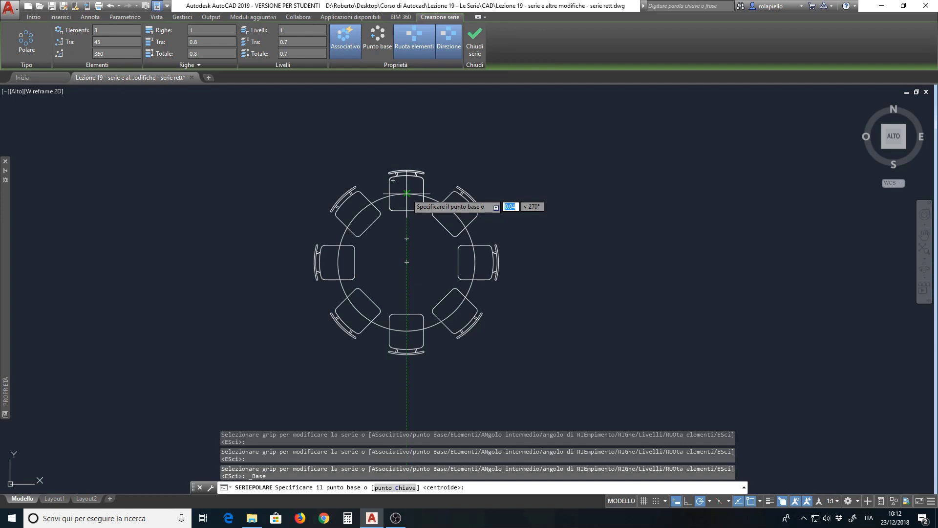
{"action": "left_click", "coordinate": [407, 194]}
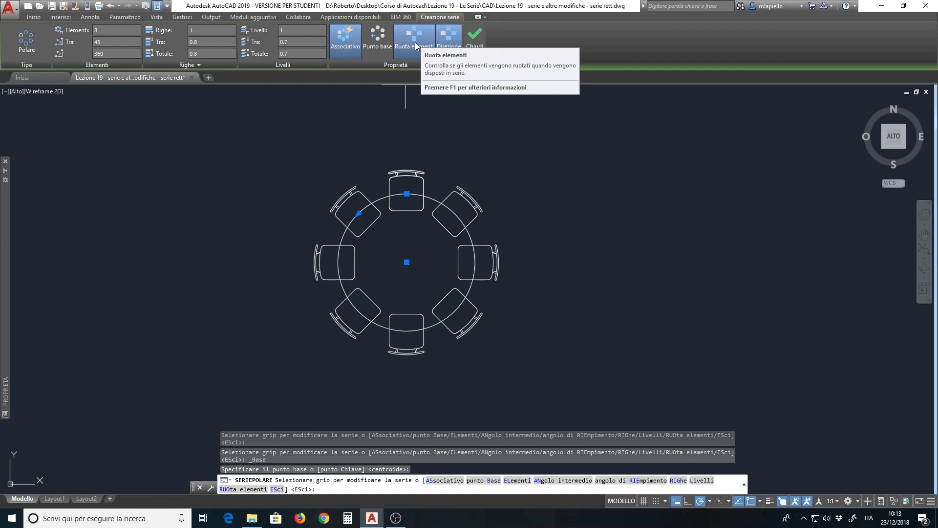
- Keep all eight chairs turned toward the table, close the polar array, then reselect it
{"action": "left_click", "coordinate": [415, 42]}
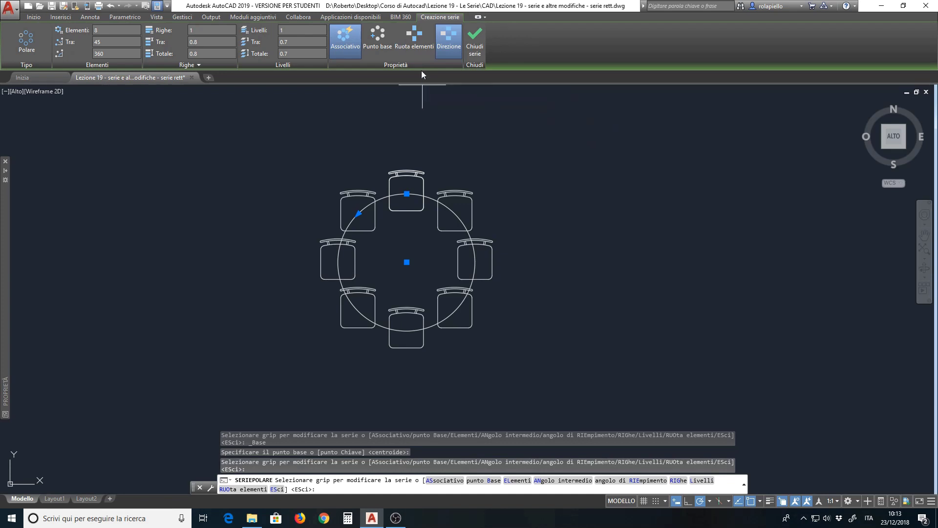
{"action": "left_click", "coordinate": [420, 39]}
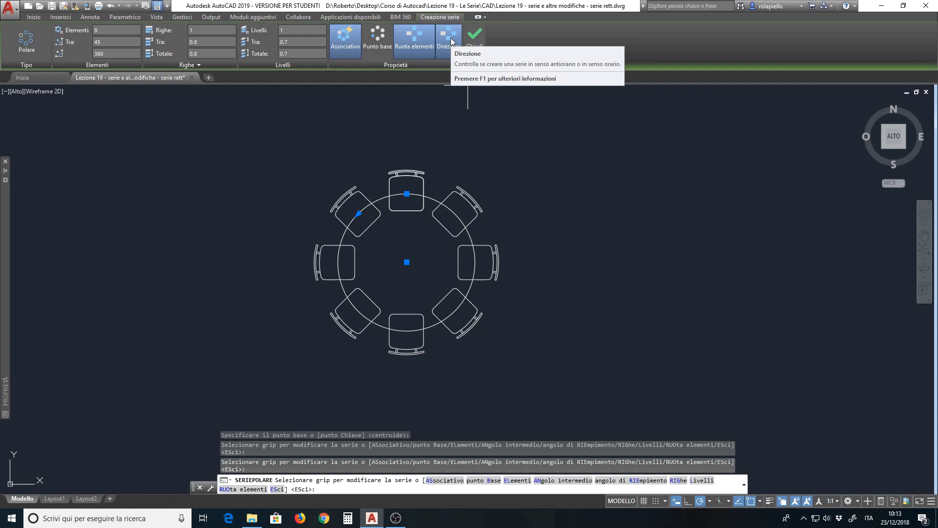
{"action": "left_click", "coordinate": [477, 47]}
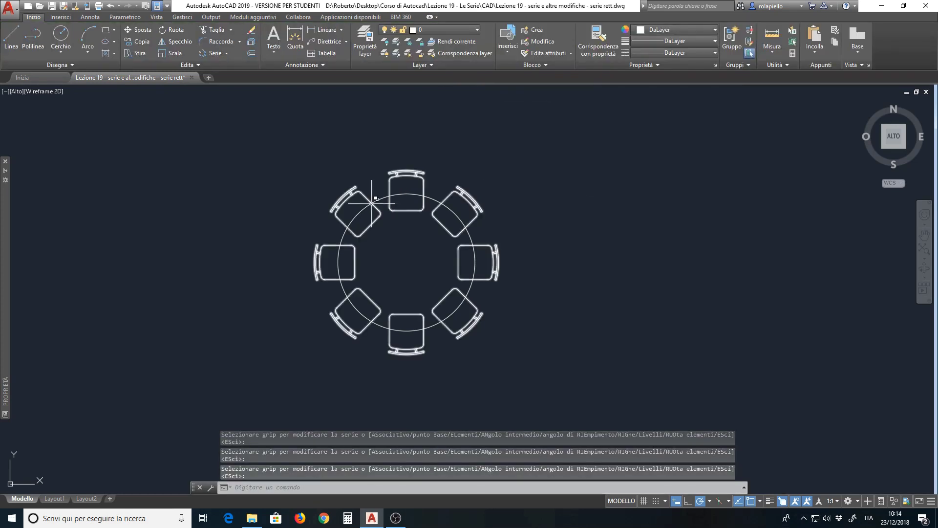
{"action": "left_click", "coordinate": [423, 185]}
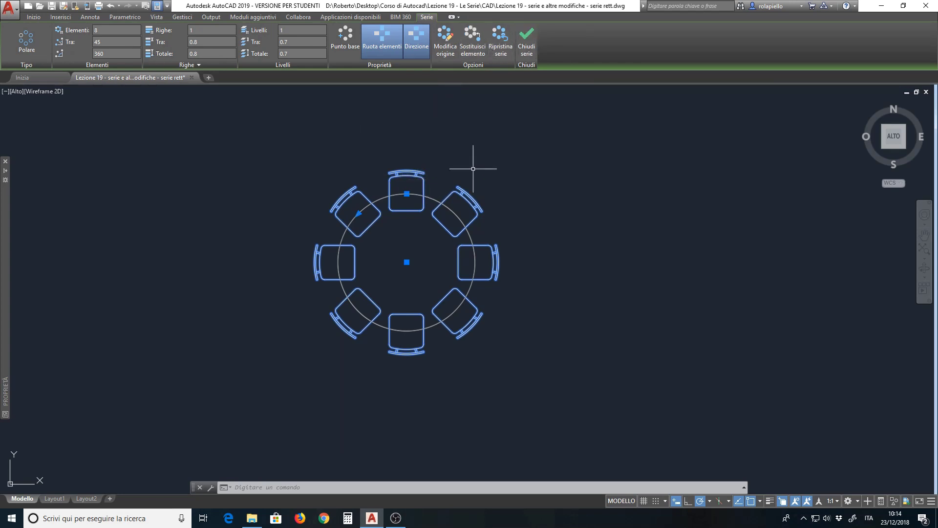
{"action": "left_click", "coordinate": [340, 137]}
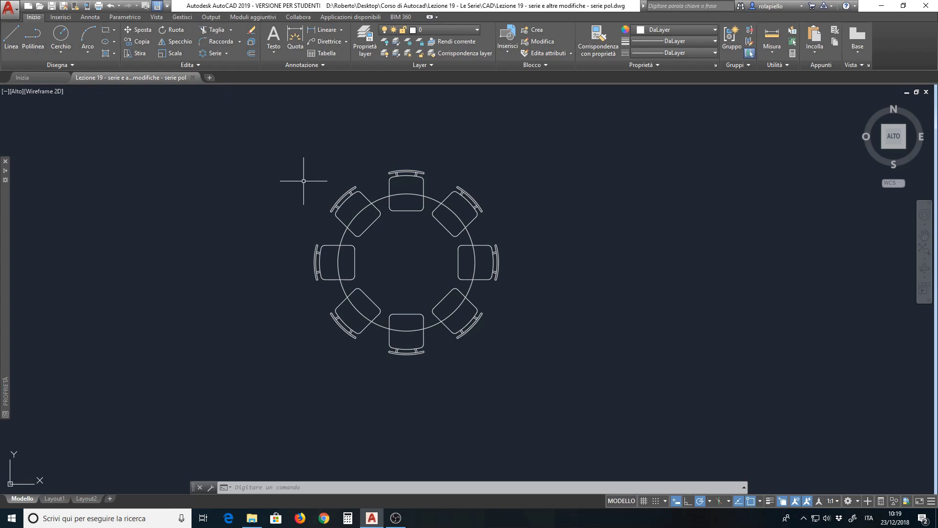
{"action": "scroll", "coordinate": [234, 177], "scroll_direction": "down", "scroll_amount": 2}
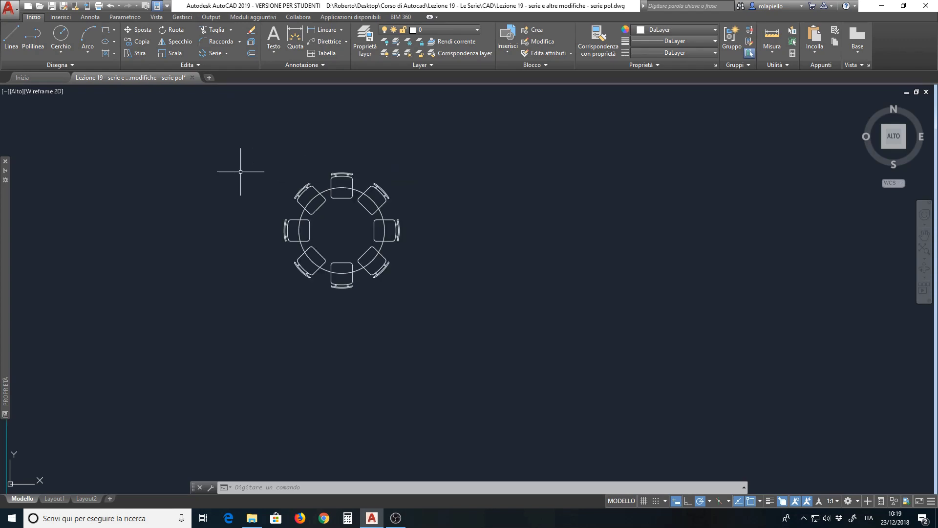
{"action": "scroll", "coordinate": [309, 161], "scroll_direction": "down", "scroll_amount": 2}
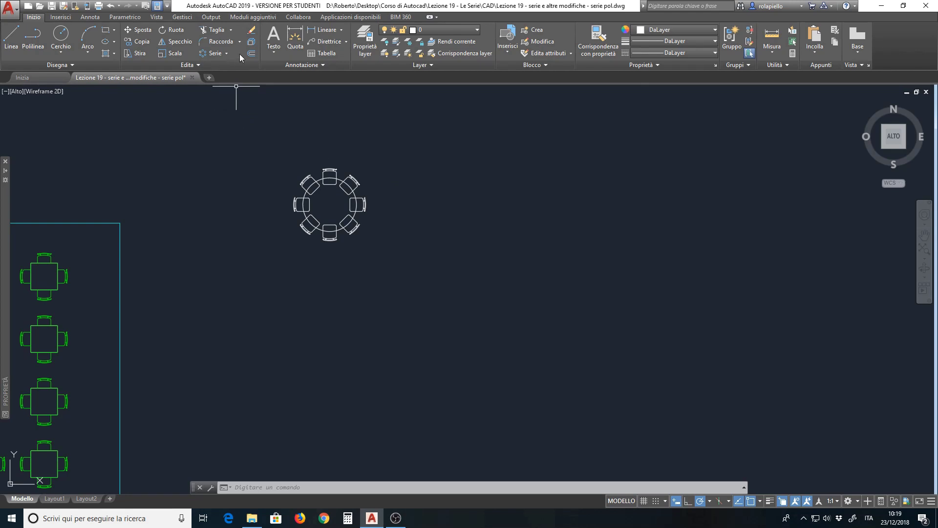
{"action": "left_click", "coordinate": [227, 52]}
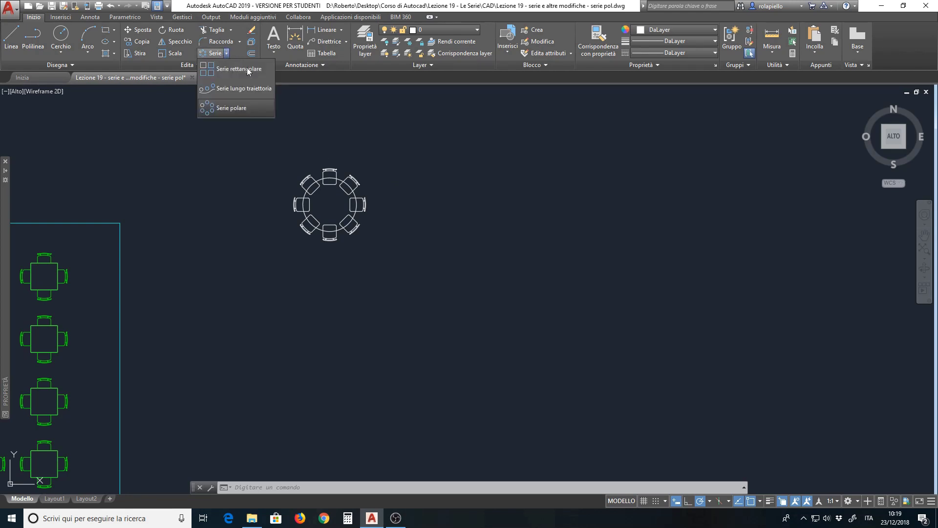
{"action": "left_click", "coordinate": [119, 143]}
{"action": "key", "text": "Escape"}
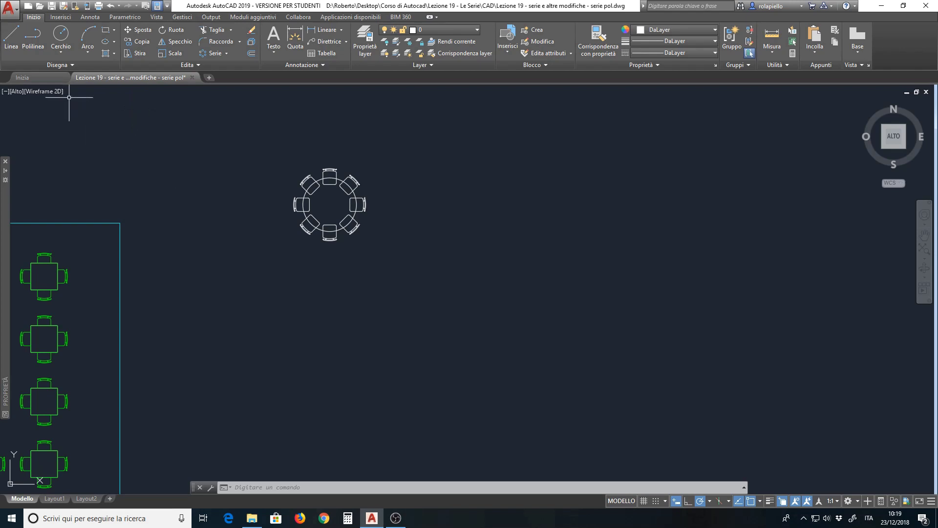
- Draw a six-point wavy spline sweeping below and right of the round table
{"action": "left_click", "coordinate": [71, 64]}
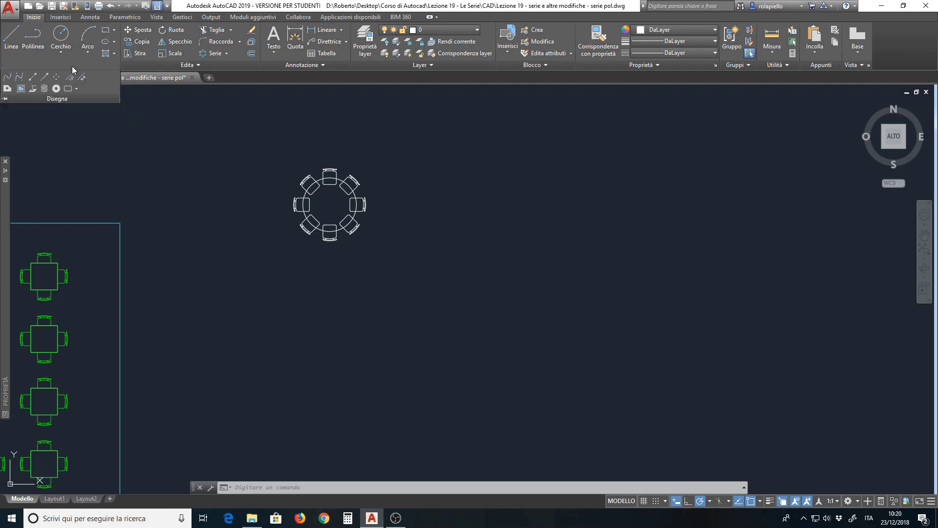
{"action": "left_click", "coordinate": [6, 78]}
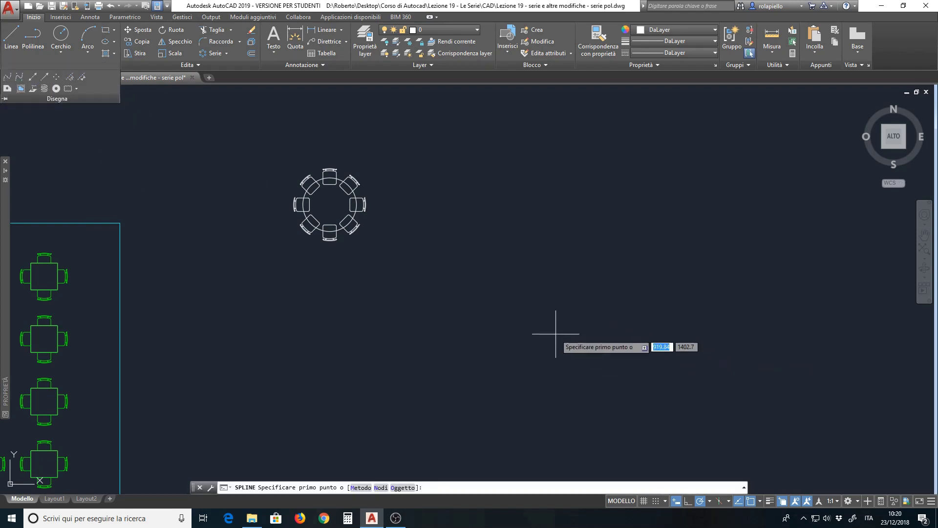
{"action": "left_click", "coordinate": [344, 357]}
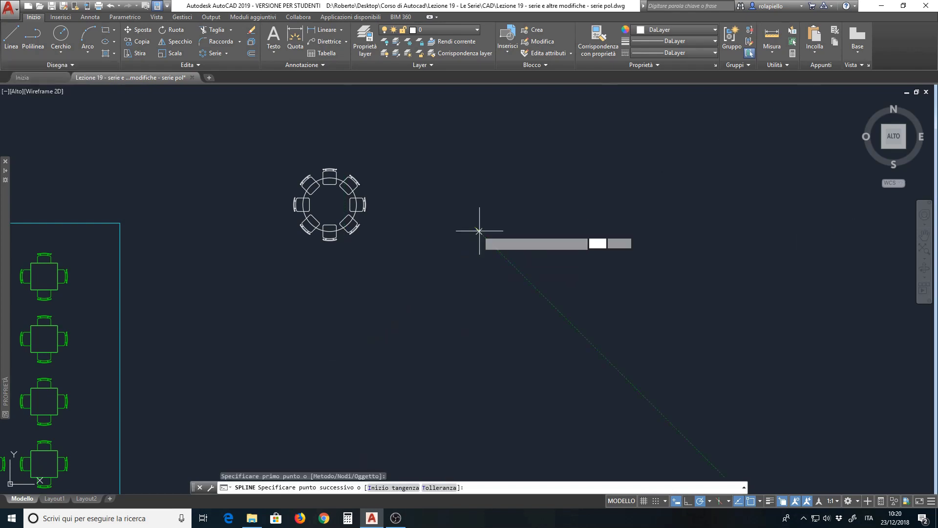
{"action": "left_click", "coordinate": [475, 226]}
{"action": "left_click", "coordinate": [612, 248]}
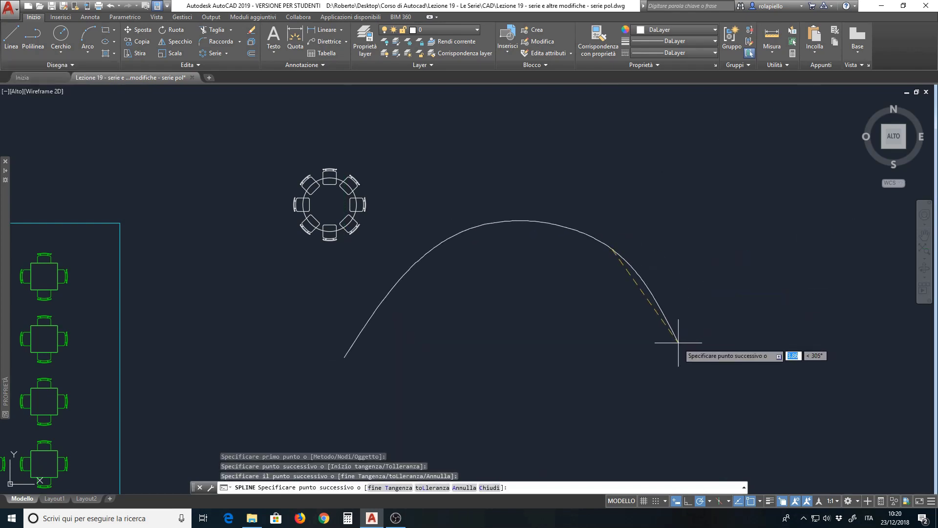
{"action": "left_click", "coordinate": [678, 342]}
{"action": "left_click", "coordinate": [767, 366]}
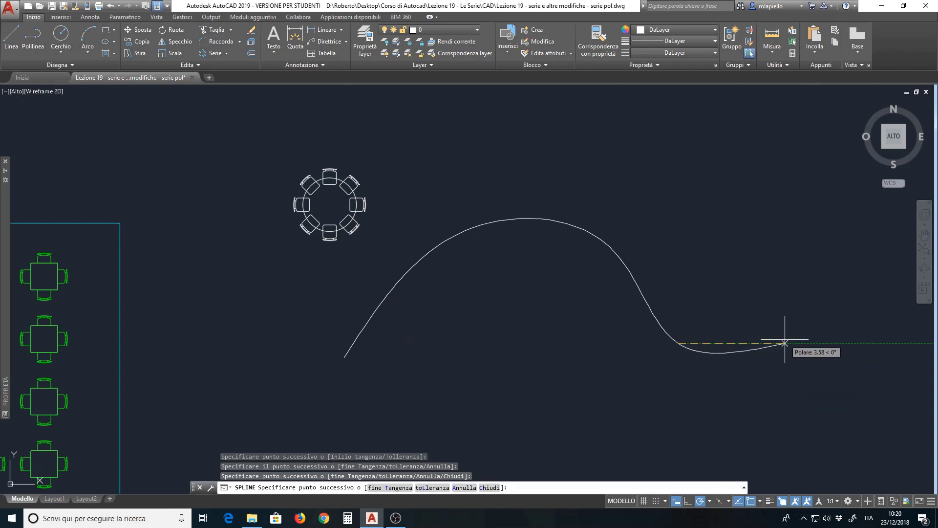
{"action": "left_click", "coordinate": [786, 343]}
{"action": "key", "text": "Return"}
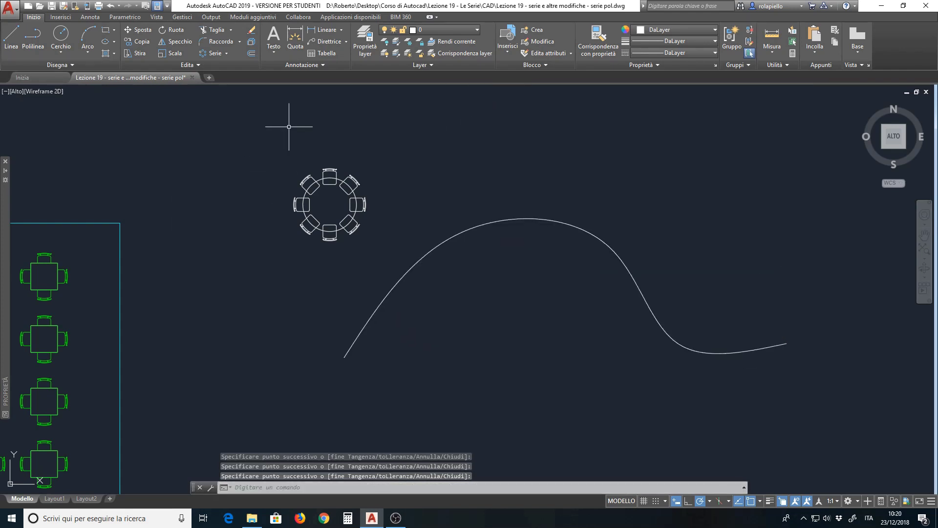
- Copy the round table and its chairs to the spline's starting point
{"action": "left_click", "coordinate": [146, 44]}
{"action": "left_click", "coordinate": [276, 145]}
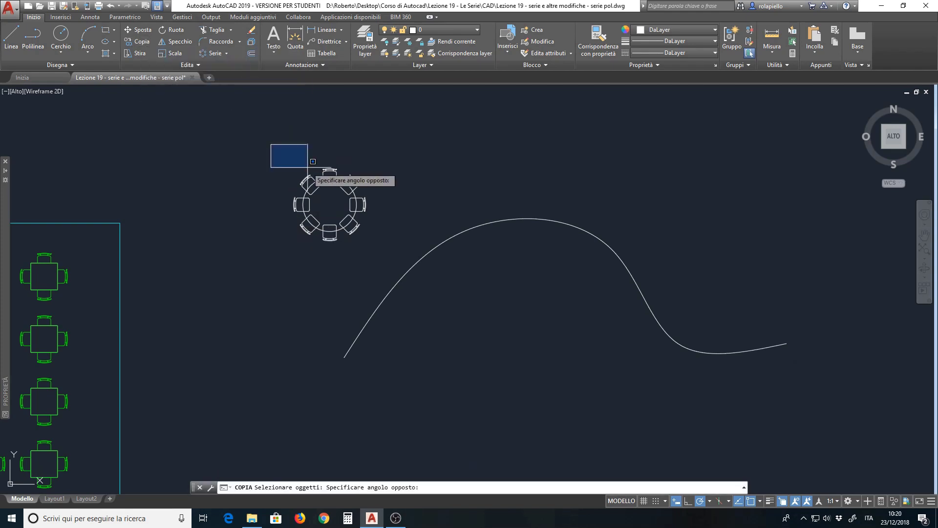
{"action": "left_click", "coordinate": [393, 257]}
{"action": "key", "text": "Return"}
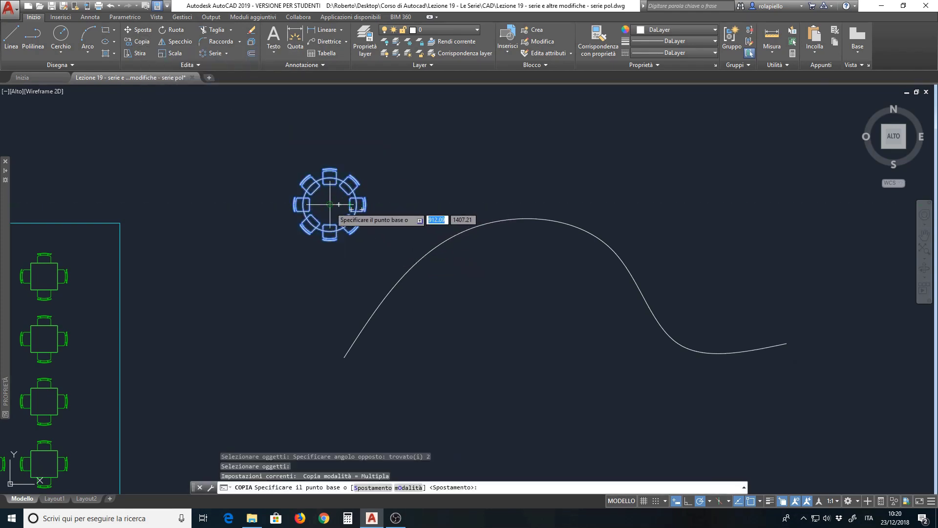
{"action": "left_click", "coordinate": [329, 204]}
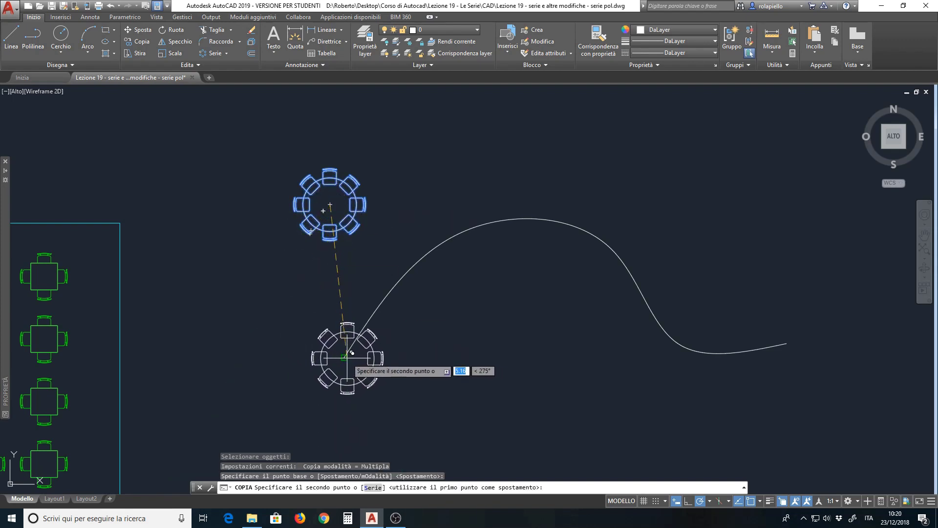
{"action": "left_click", "coordinate": [349, 352]}
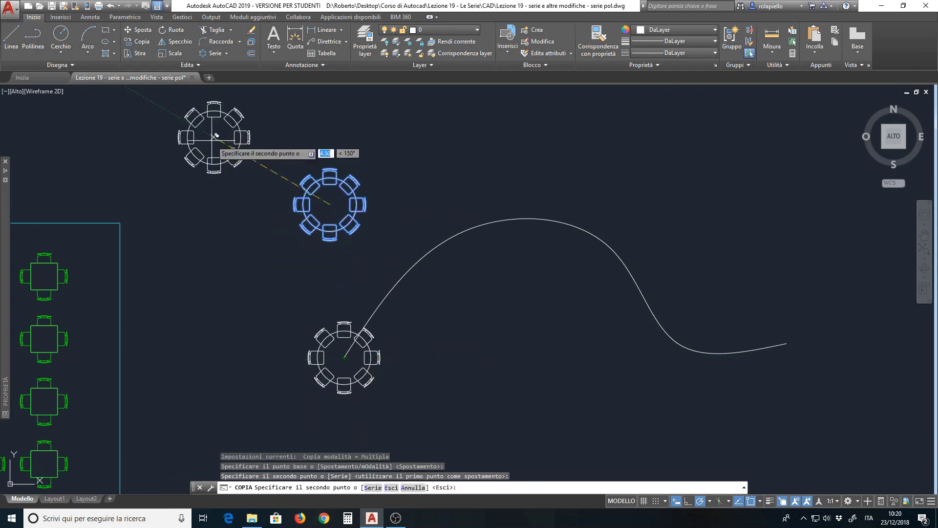
{"action": "key", "text": "Return"}
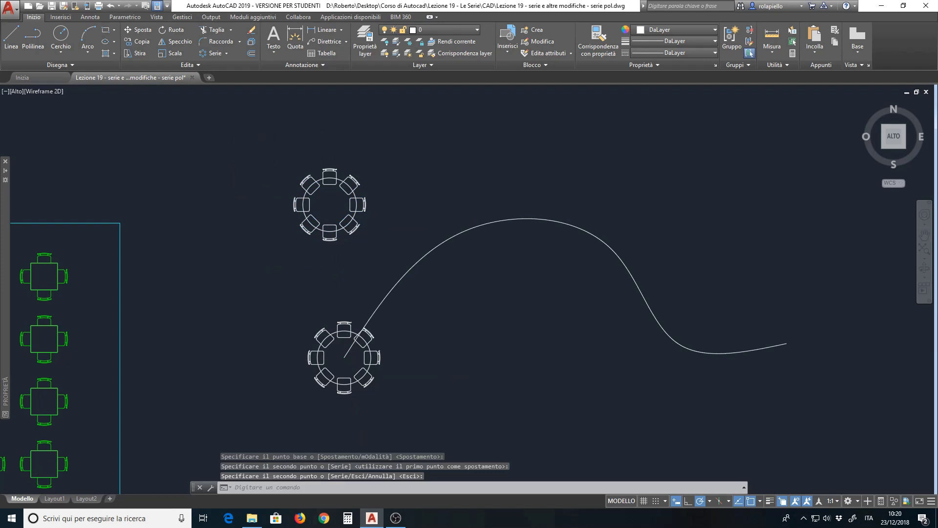
- Move the upper round table with its chairs up and to the left
{"action": "scroll", "coordinate": [245, 153], "scroll_direction": "down", "scroll_amount": 2}
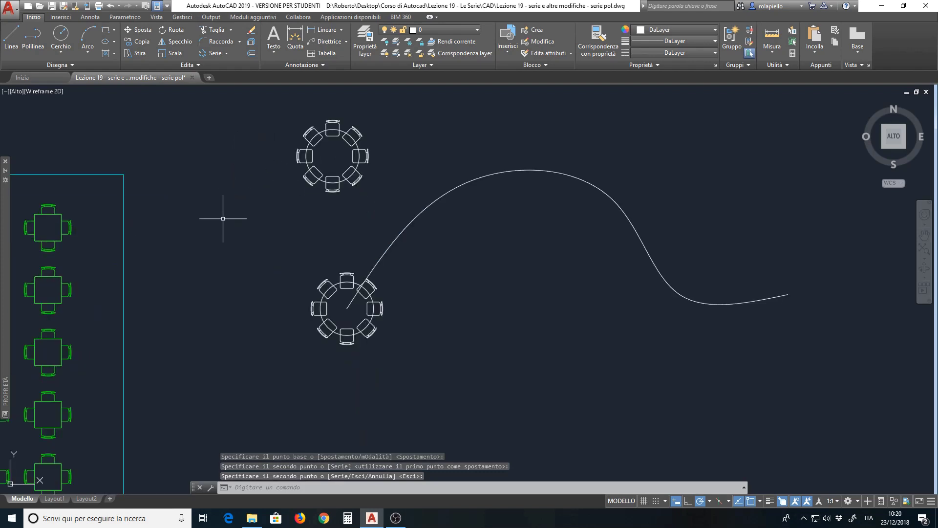
{"action": "middle_click_drag", "start_coordinate": [220, 218], "coordinate": [213, 212]}
{"action": "left_click", "coordinate": [139, 30]}
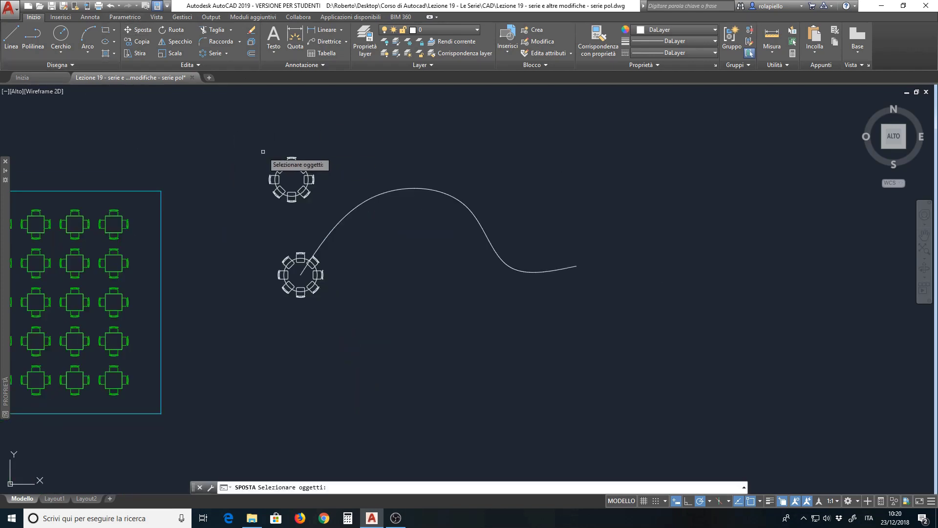
{"action": "left_click", "coordinate": [251, 145]}
{"action": "left_click", "coordinate": [326, 208]}
{"action": "key", "text": "Return"}
{"action": "left_click", "coordinate": [345, 151]}
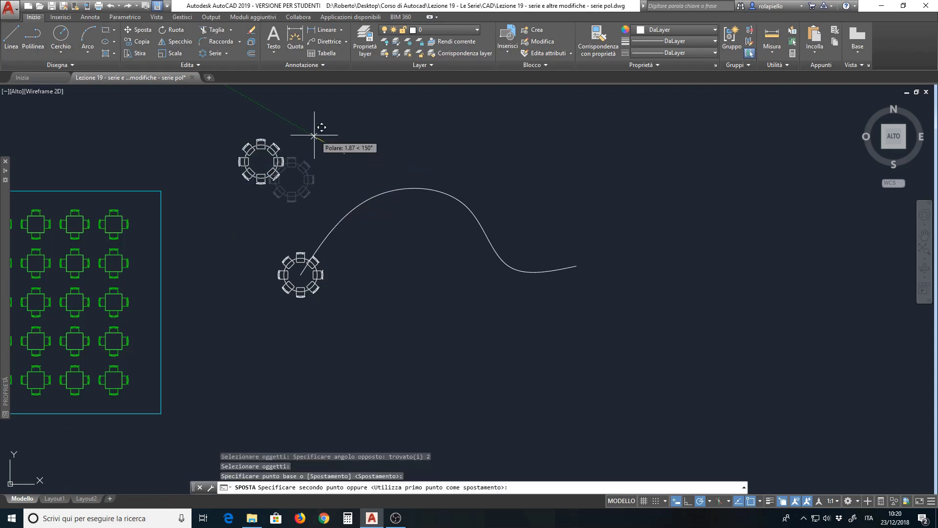
{"action": "left_click", "coordinate": [288, 131]}
{"action": "scroll", "coordinate": [443, 345], "scroll_direction": "down", "scroll_amount": 2}
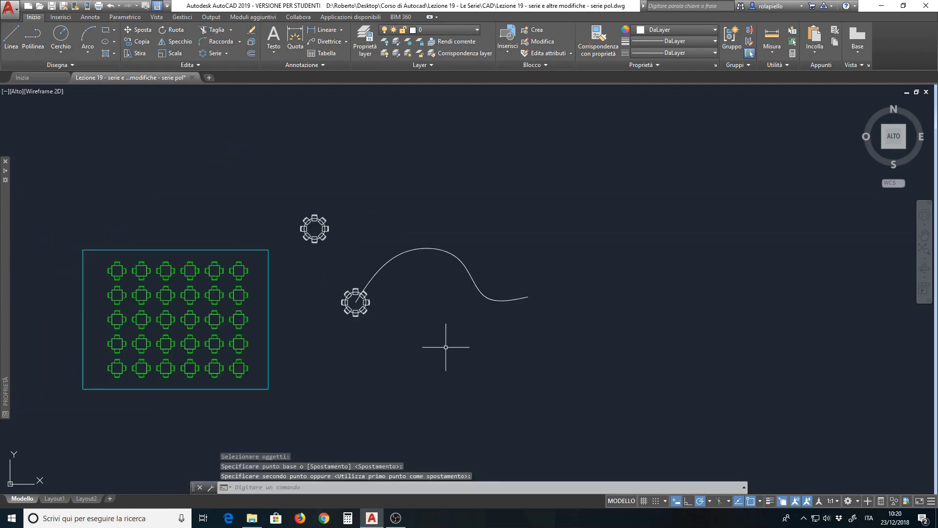
{"action": "scroll", "coordinate": [405, 286], "scroll_direction": "up", "scroll_amount": 2}
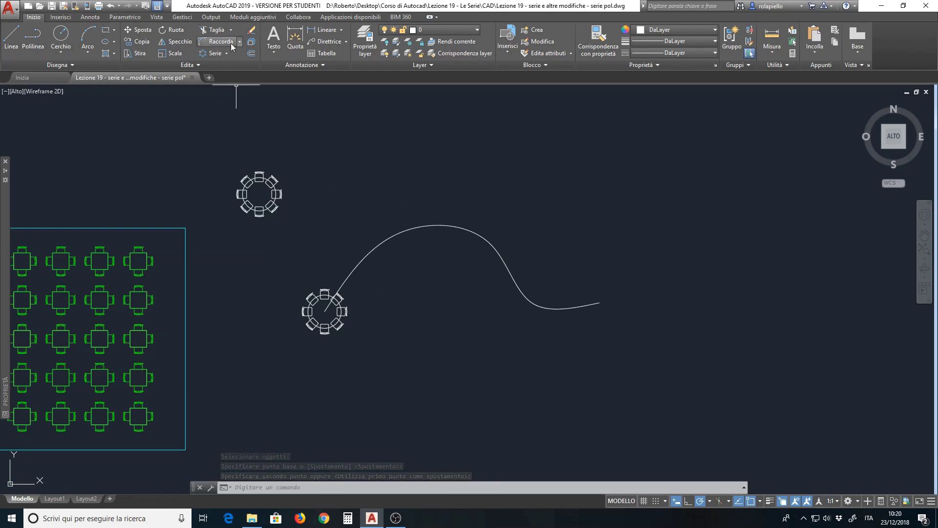
- Path-array the lower table and chairs along the spline, giving six tables 3.63 apart
{"action": "left_click", "coordinate": [224, 55]}
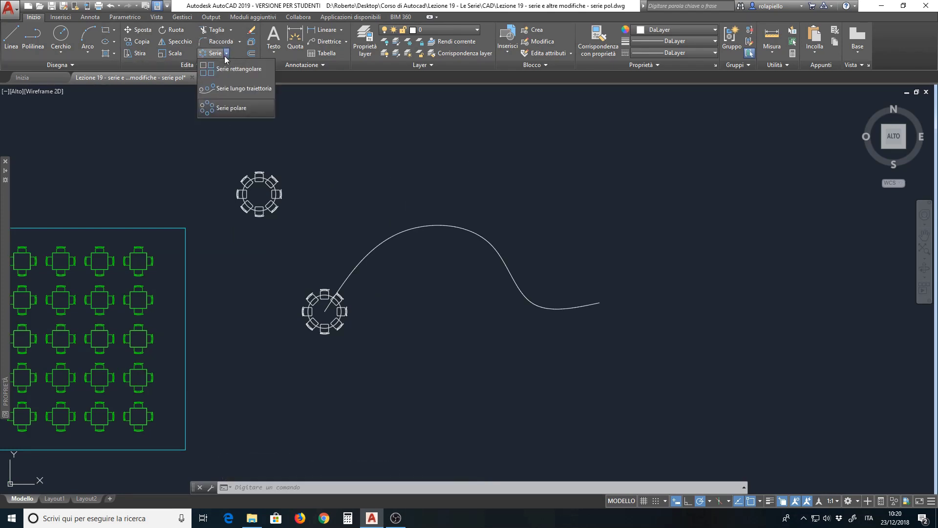
{"action": "left_click", "coordinate": [245, 89]}
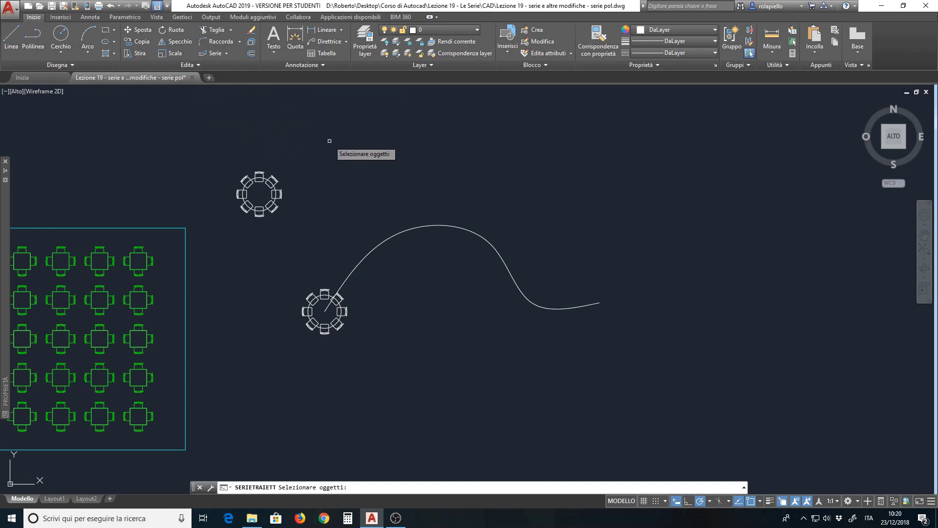
{"action": "left_click", "coordinate": [282, 276]}
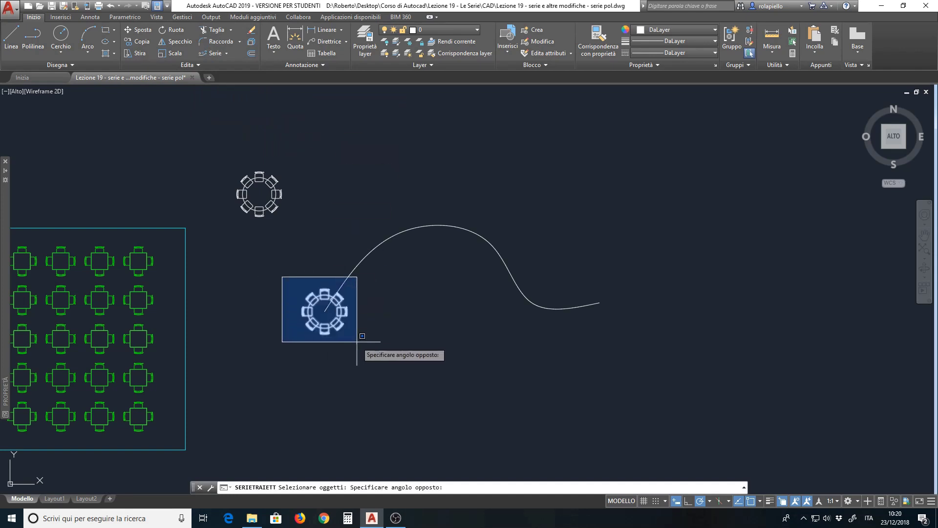
{"action": "left_click", "coordinate": [367, 350]}
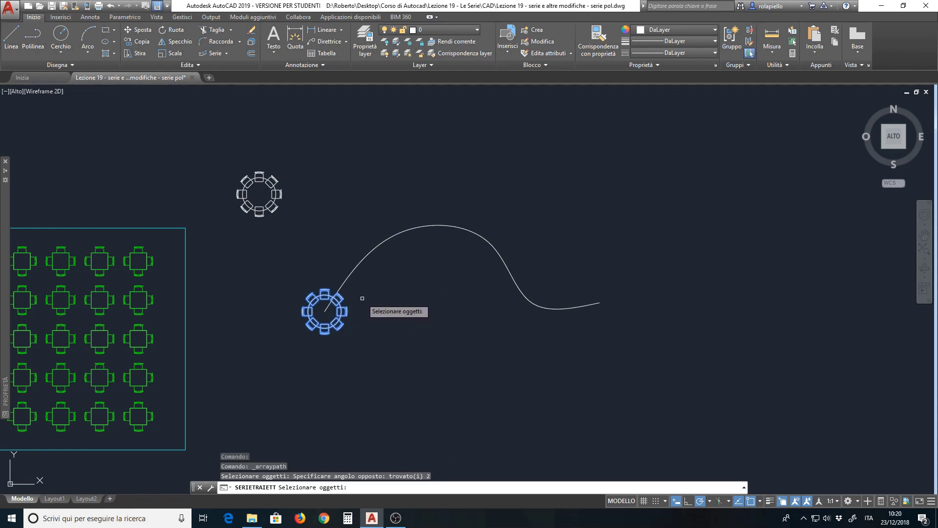
{"action": "key", "text": "Return"}
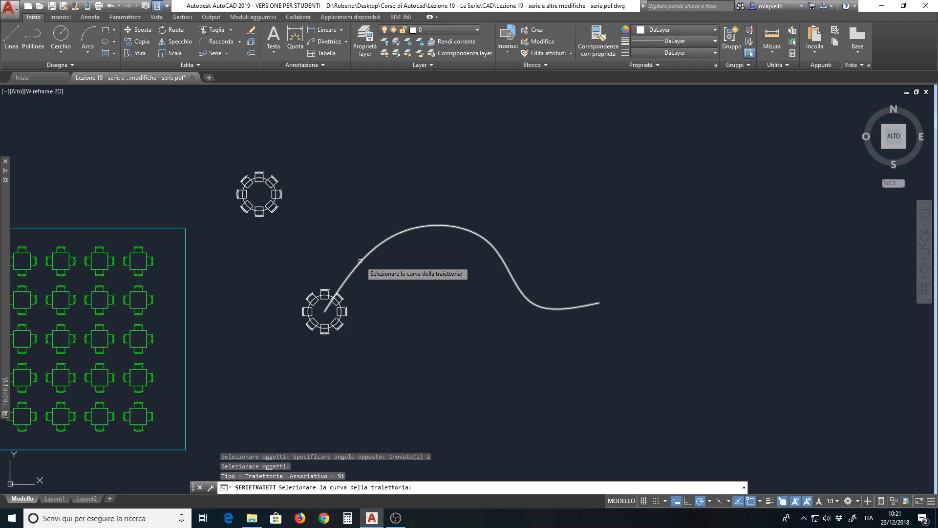
{"action": "left_click", "coordinate": [360, 261]}
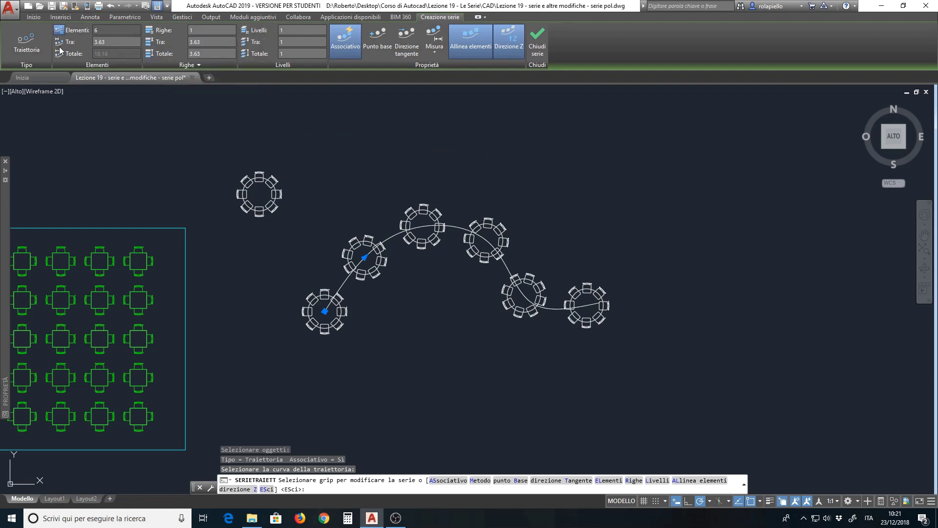
- Change the path array's item spacing from 3.63 to 2.8, fitting seven tables
{"action": "left_click", "coordinate": [110, 42]}
{"action": "left_click_drag", "start_coordinate": [104, 42], "coordinate": [67, 53]}
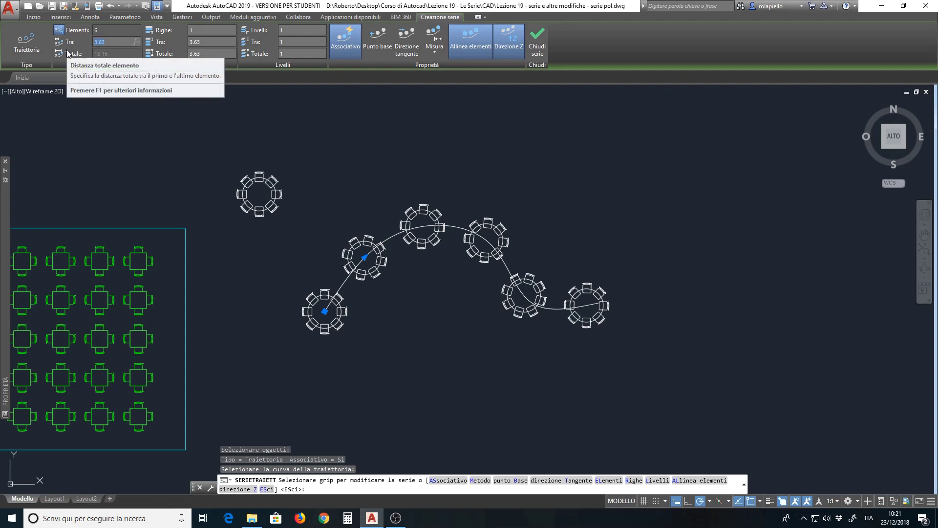
{"action": "type", "text": "2.5"}
{"action": "key", "text": "Return"}
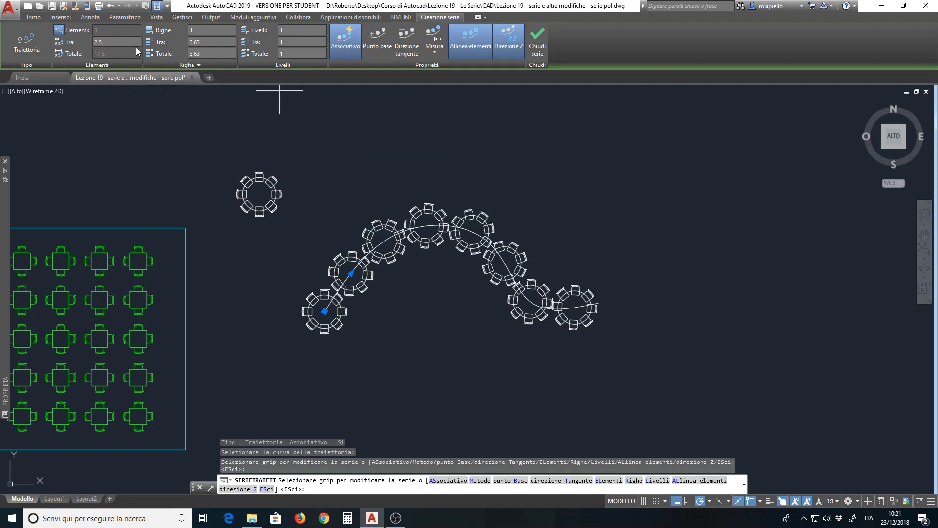
{"action": "left_click", "coordinate": [104, 42]}
{"action": "type", "text": "2.8"}
{"action": "key", "text": "Return"}
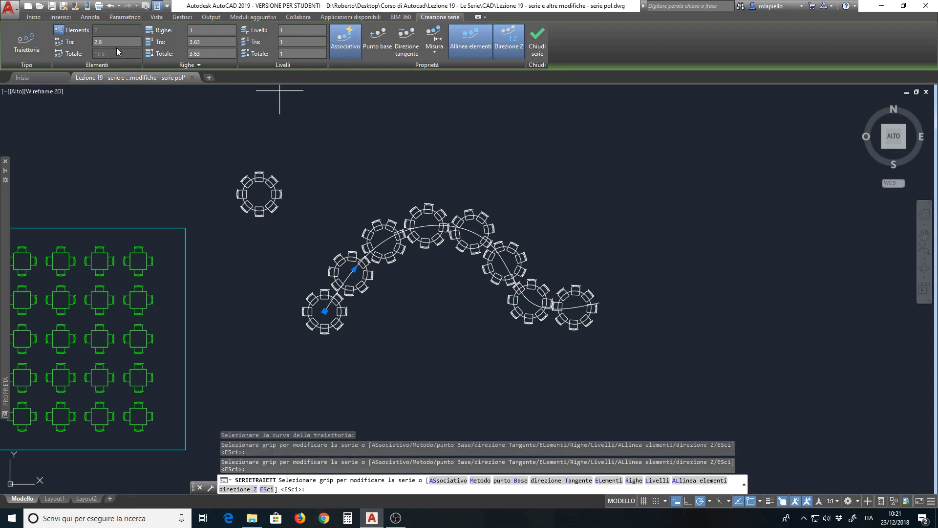
{"action": "left_click", "coordinate": [114, 40]}
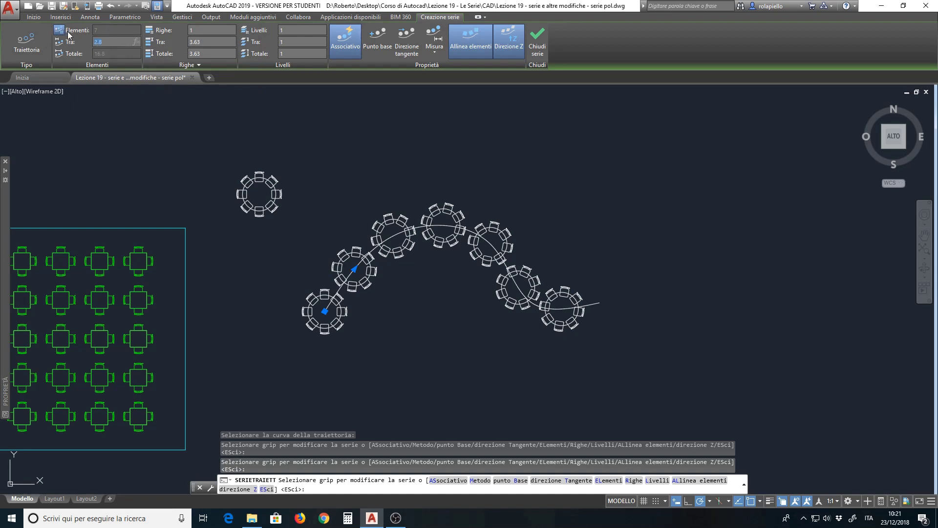
{"action": "left_click", "coordinate": [190, 31]}
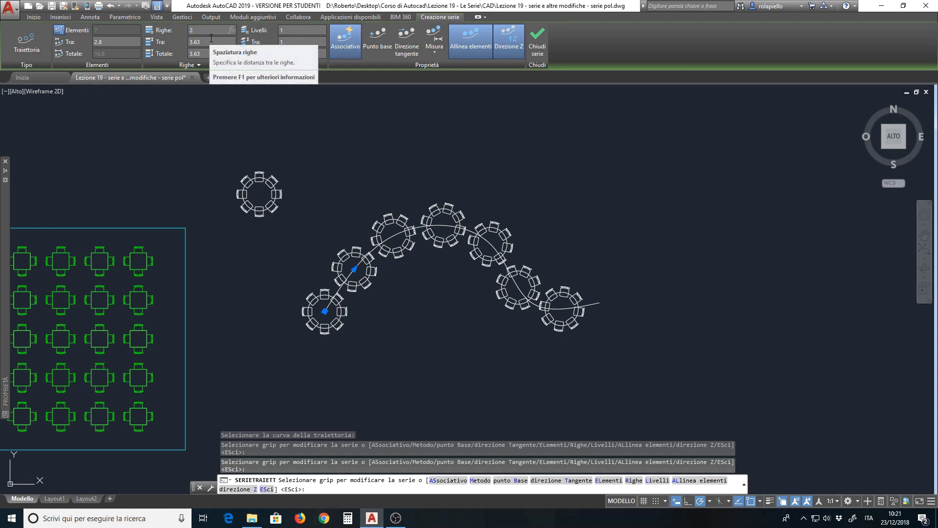
{"action": "type", "text": "2"}
{"action": "key", "text": "Return"}
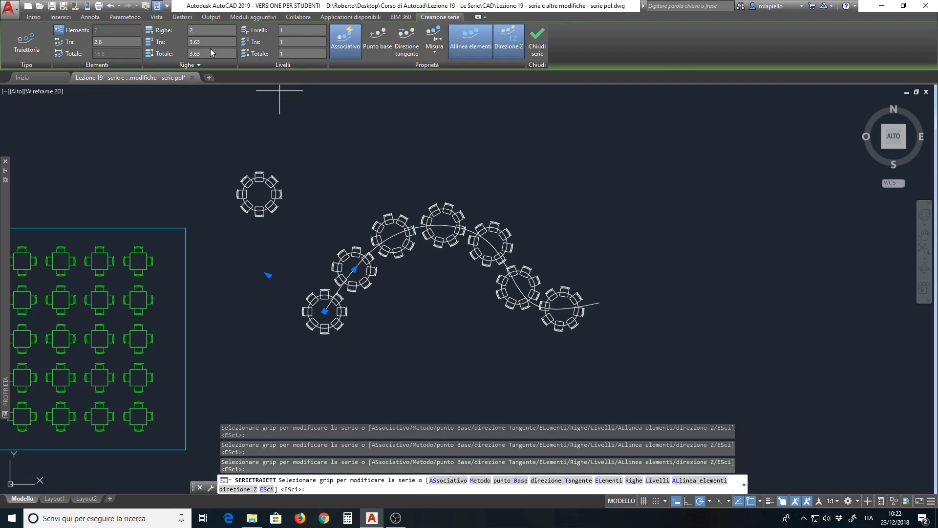
{"action": "left_click", "coordinate": [209, 42]}
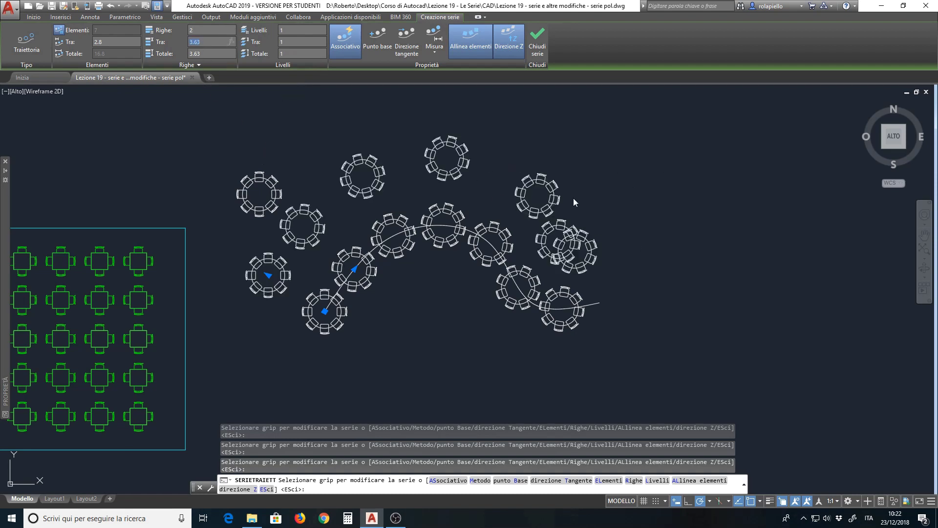
{"action": "left_click", "coordinate": [197, 29]}
{"action": "type", "text": "1"}
{"action": "key", "text": "Return"}
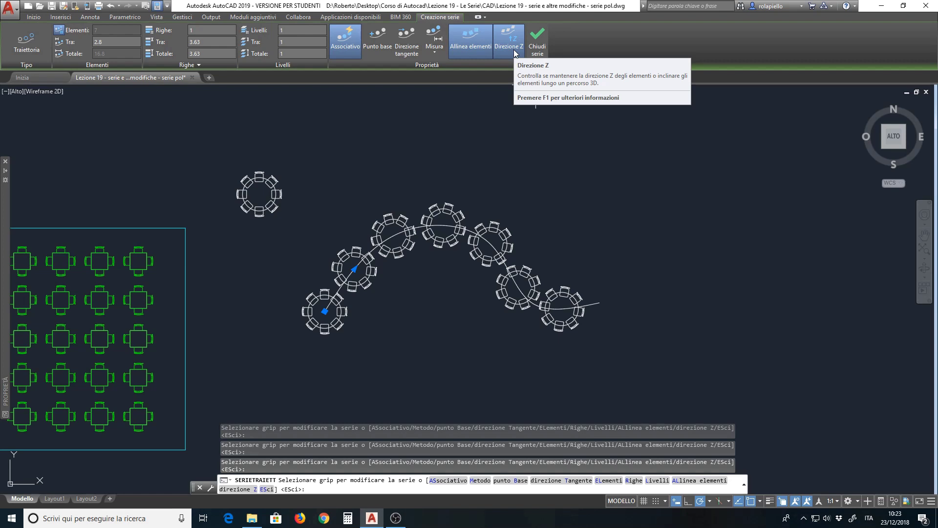
- Close the path array, zoom out, reselect it and close array editing again
{"action": "left_click", "coordinate": [538, 39]}
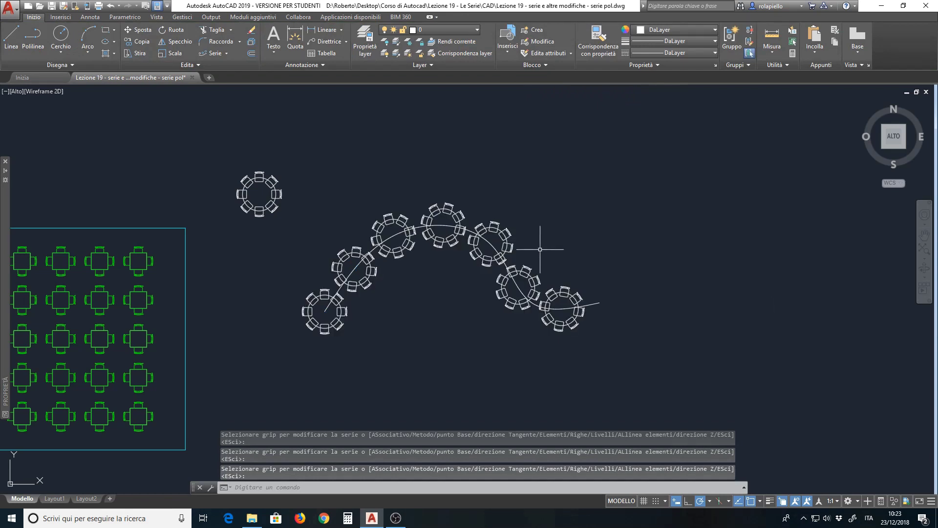
{"action": "scroll", "coordinate": [571, 227], "scroll_direction": "down", "scroll_amount": 2}
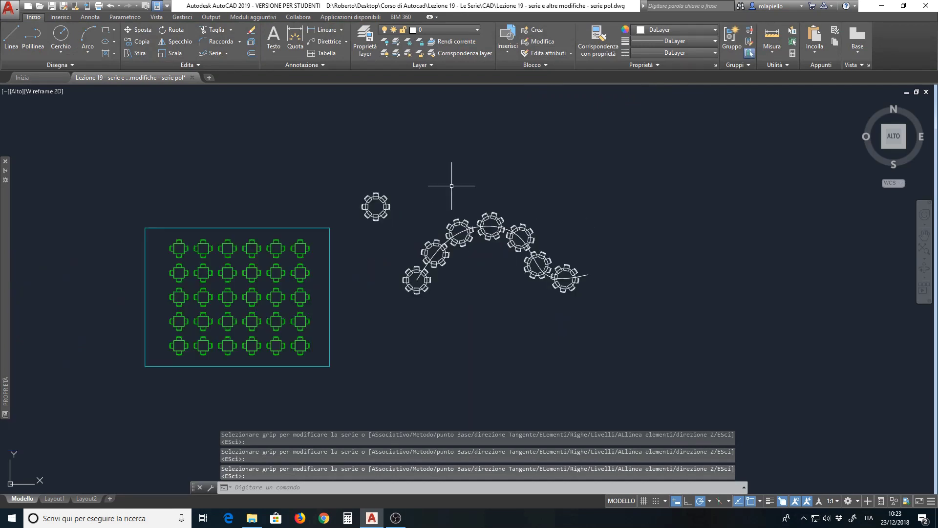
{"action": "left_click", "coordinate": [488, 213]}
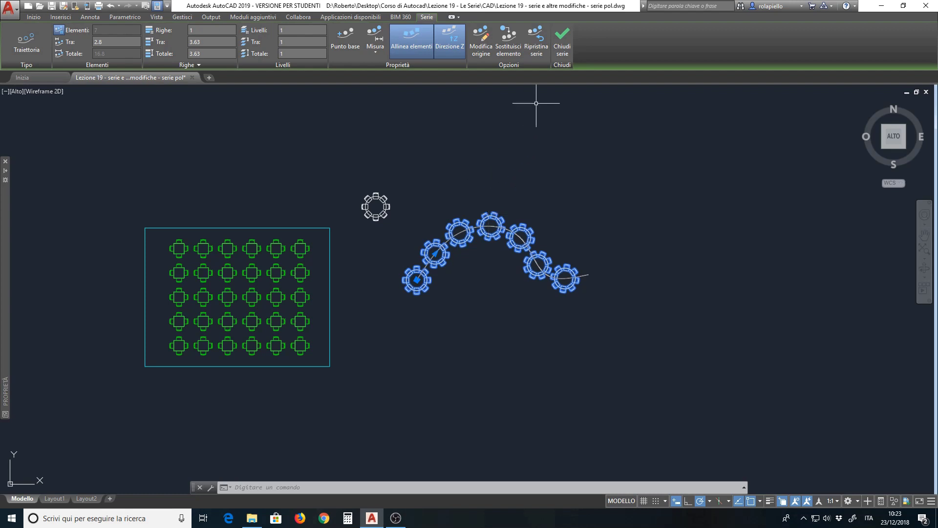
{"action": "left_click", "coordinate": [569, 48]}
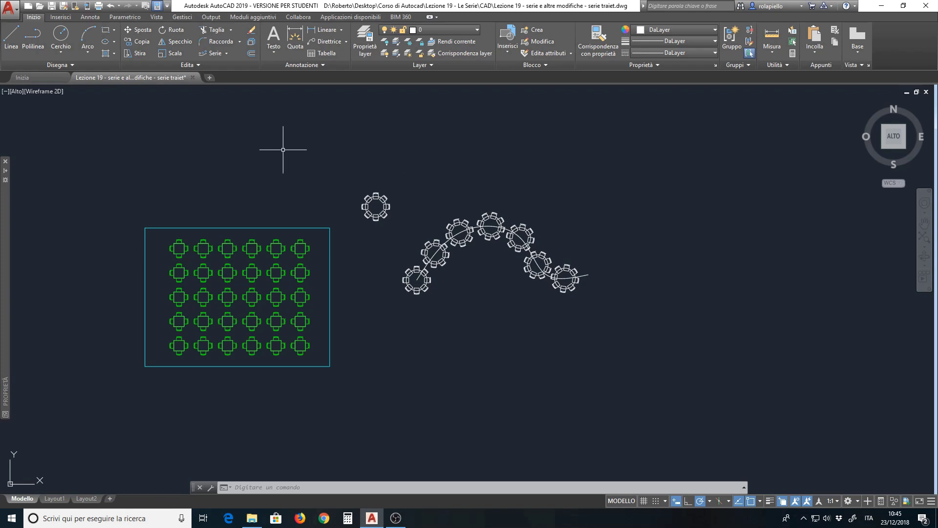
{"action": "left_click", "coordinate": [200, 68]}
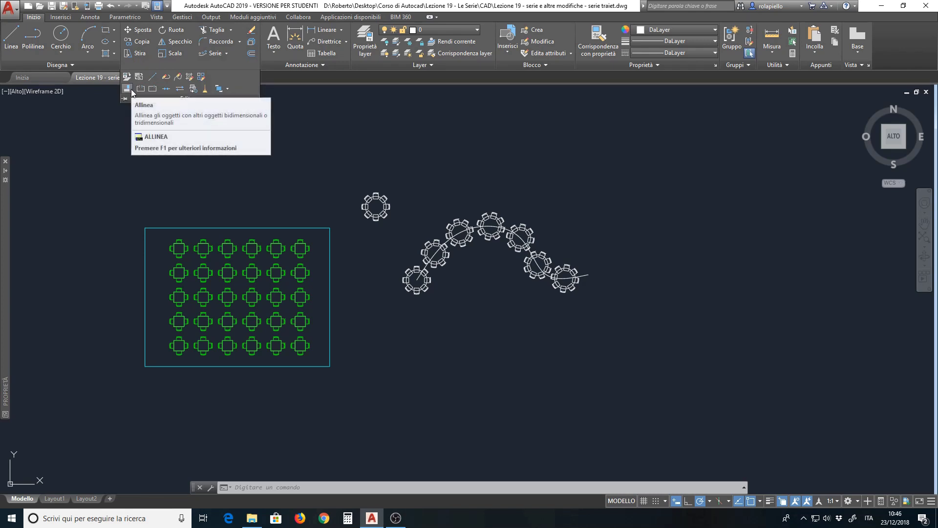
{"action": "mouse_move", "coordinate": [127, 89]}
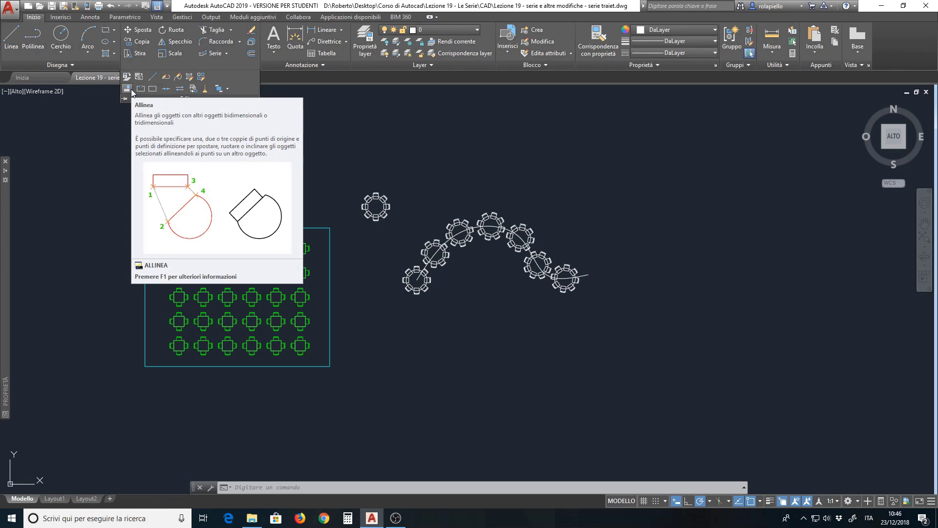
{"action": "key", "text": "Escape"}
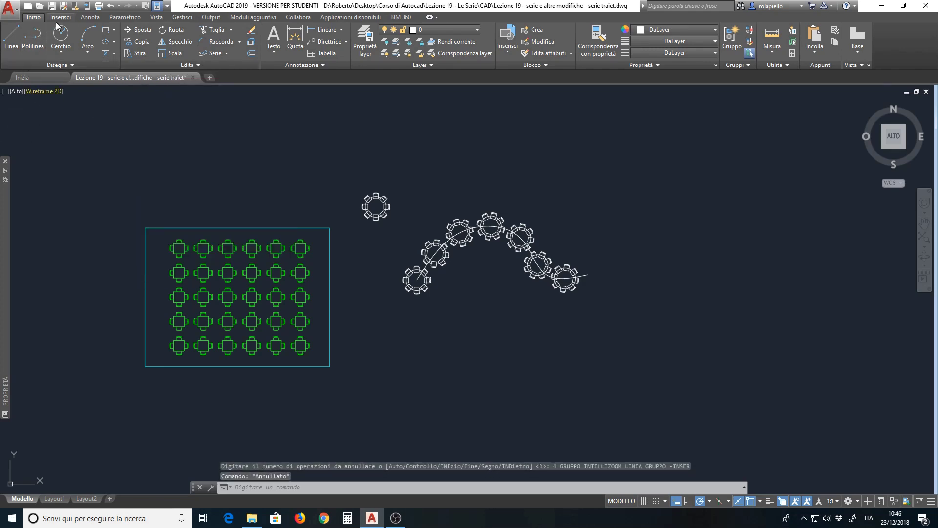
{"action": "left_click", "coordinate": [61, 17]}
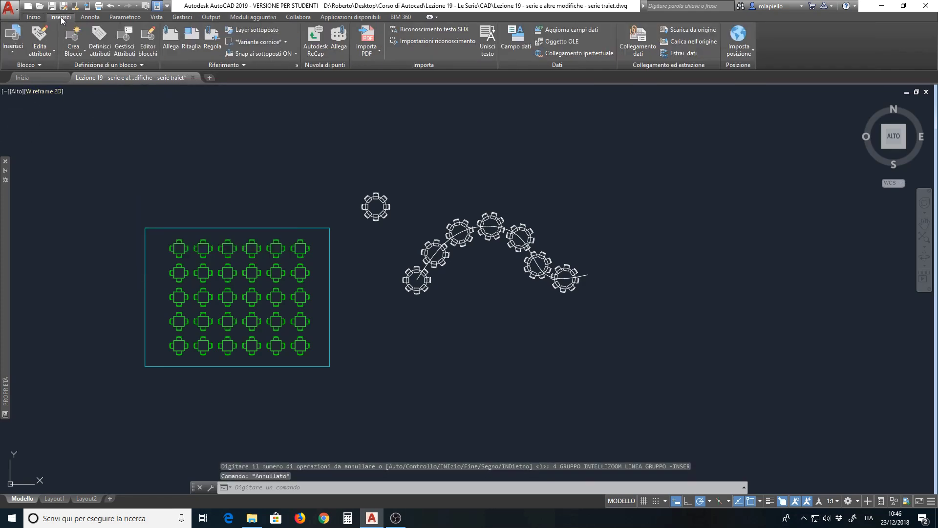
{"action": "left_click", "coordinate": [16, 52]}
{"action": "left_click", "coordinate": [32, 89]}
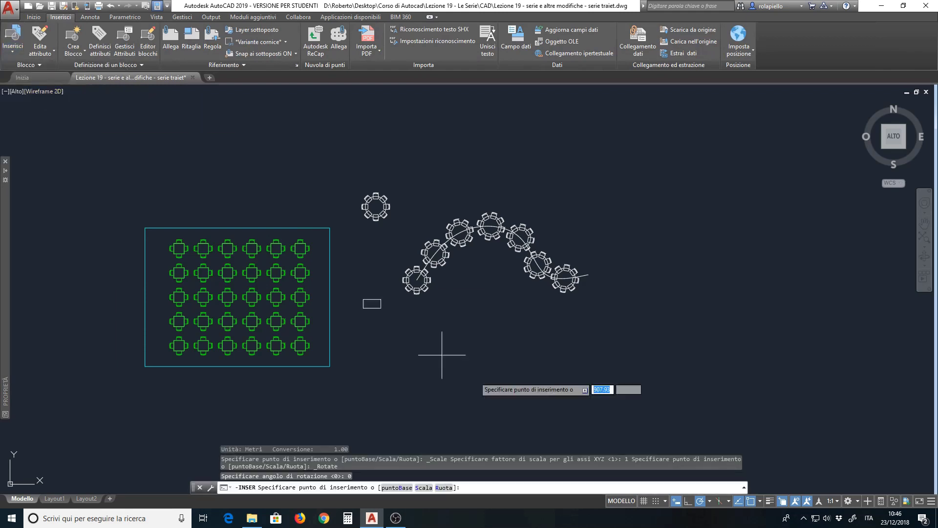
{"action": "left_click", "coordinate": [415, 355]}
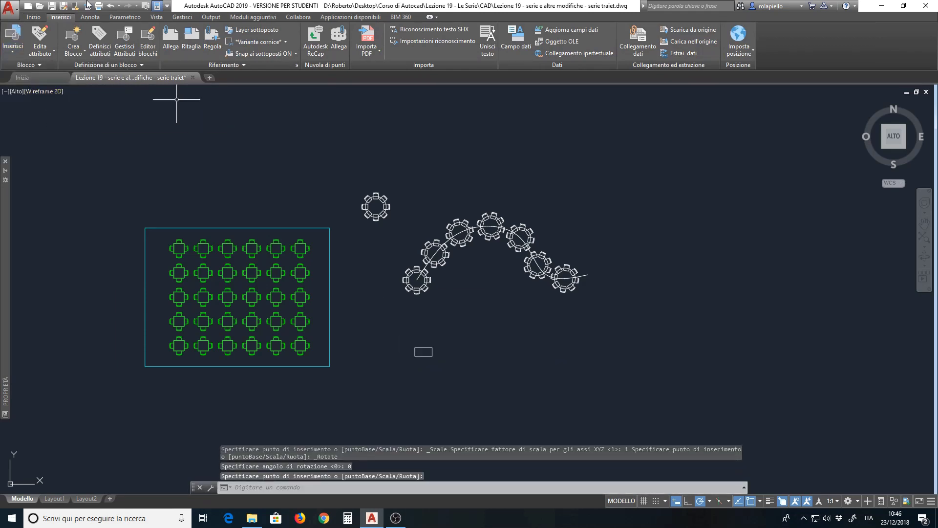
{"action": "left_click", "coordinate": [34, 17]}
{"action": "left_click", "coordinate": [15, 45]}
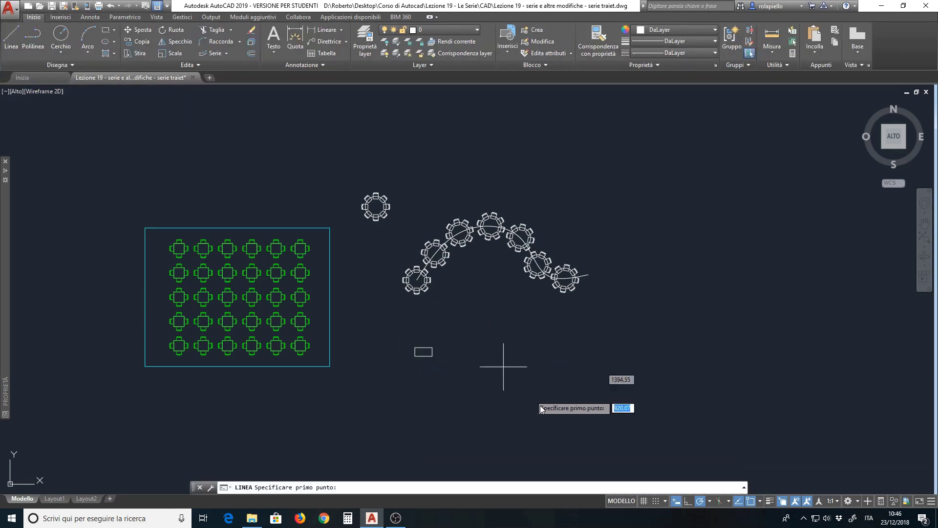
{"action": "left_click", "coordinate": [419, 398]}
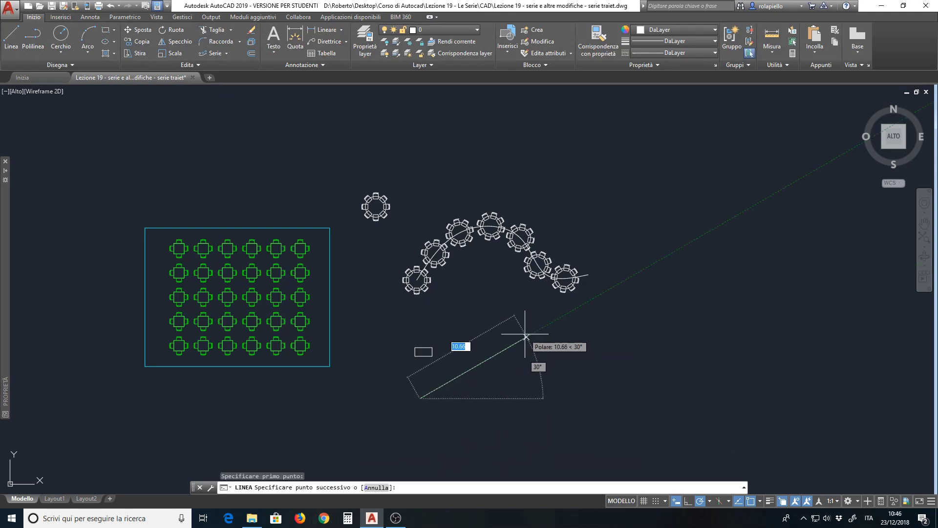
{"action": "left_click", "coordinate": [526, 336]}
{"action": "key", "text": "Return"}
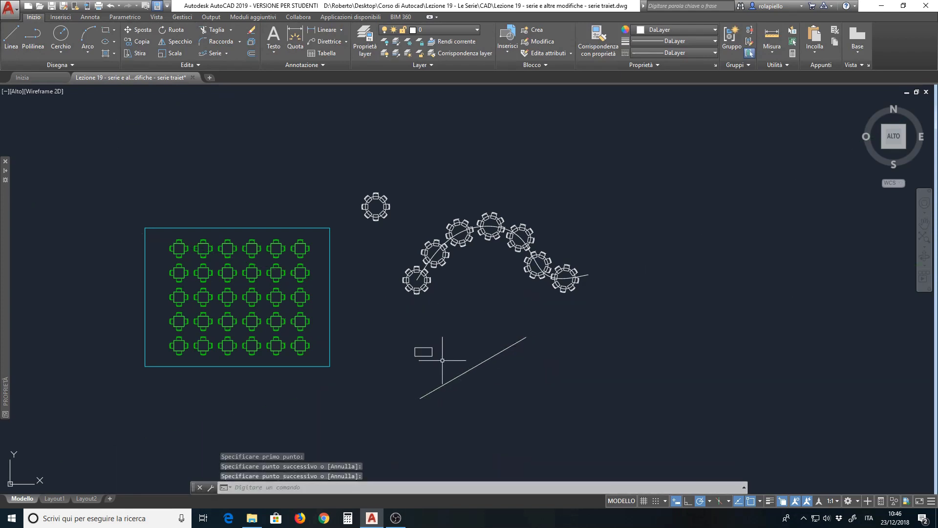
{"action": "scroll", "coordinate": [439, 364], "scroll_direction": "up", "scroll_amount": 5}
{"action": "scroll", "coordinate": [376, 362], "scroll_direction": "down", "scroll_amount": 3}
{"action": "scroll", "coordinate": [375, 362], "scroll_direction": "up", "scroll_amount": 4}
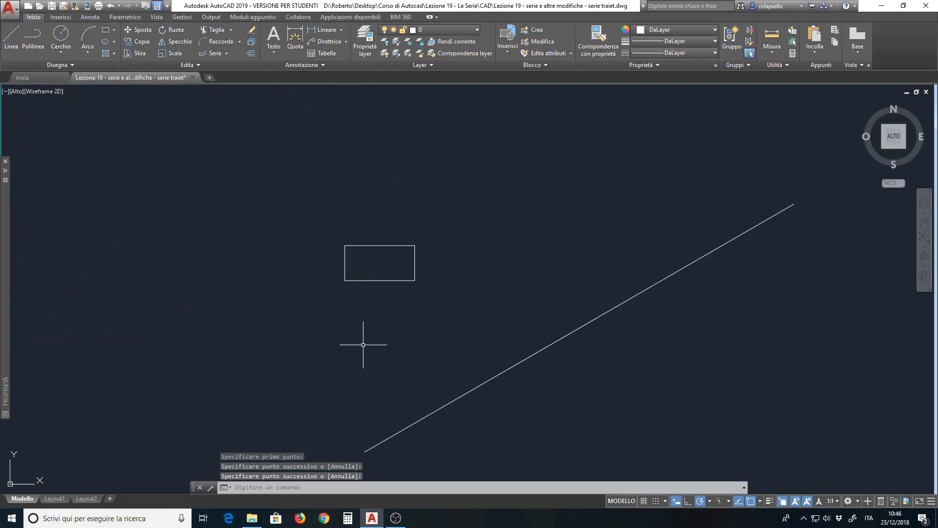
{"action": "scroll", "coordinate": [362, 322], "scroll_direction": "down", "scroll_amount": 4}
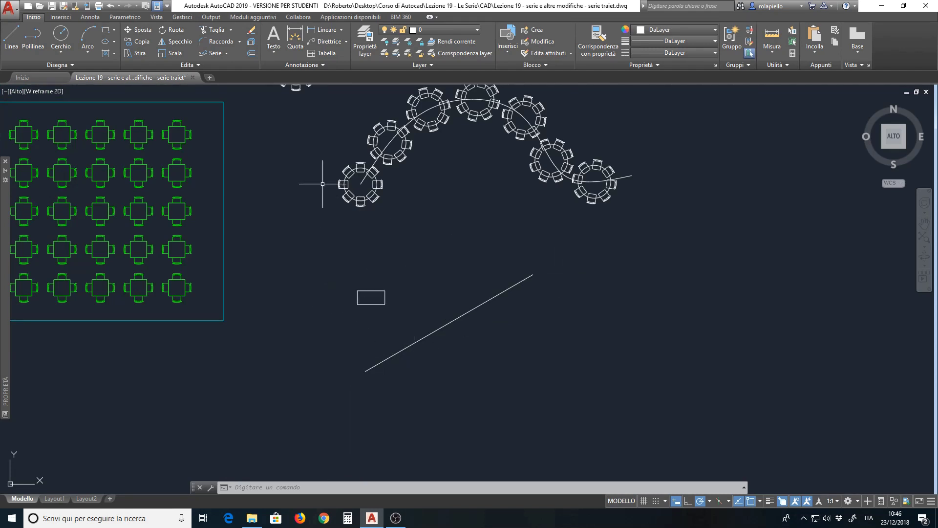
- Align the rectangle's lower corners to the slanted line's endpoints, with no scaling
{"action": "left_click", "coordinate": [203, 64]}
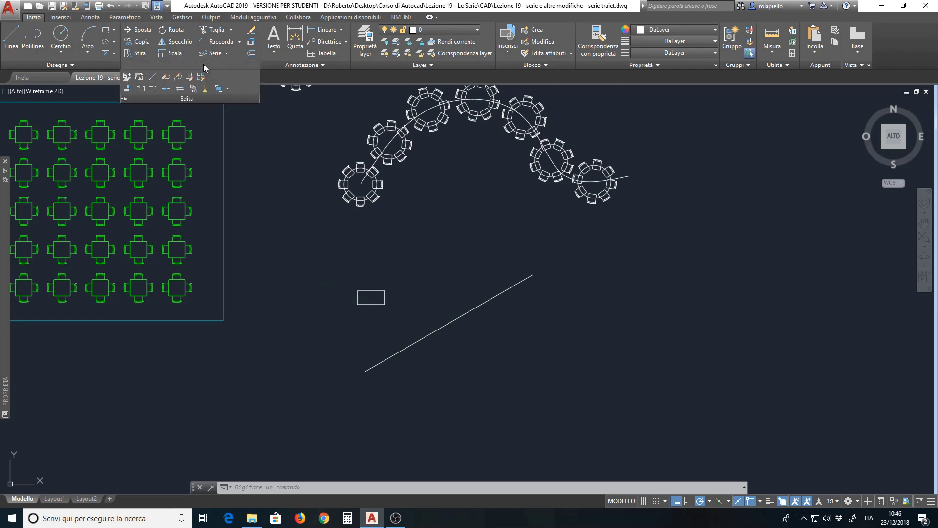
{"action": "left_click", "coordinate": [127, 89]}
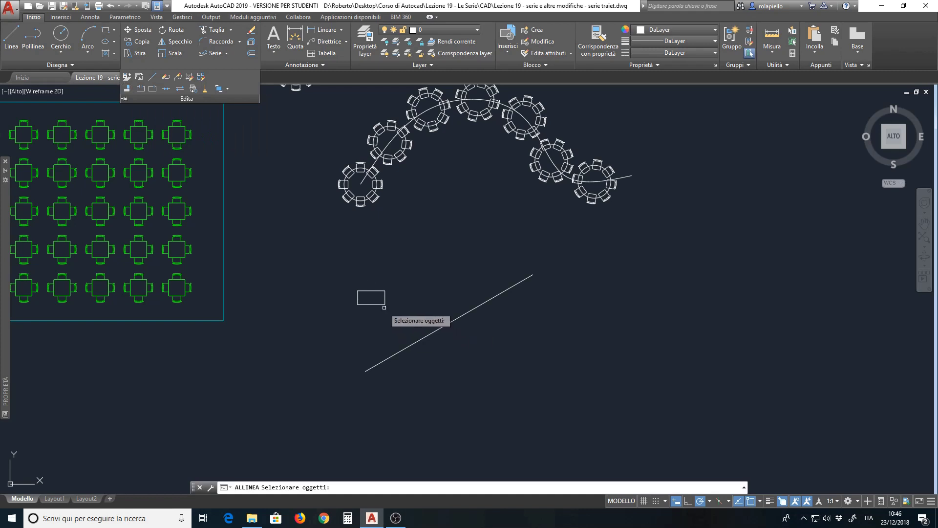
{"action": "left_click", "coordinate": [394, 320]}
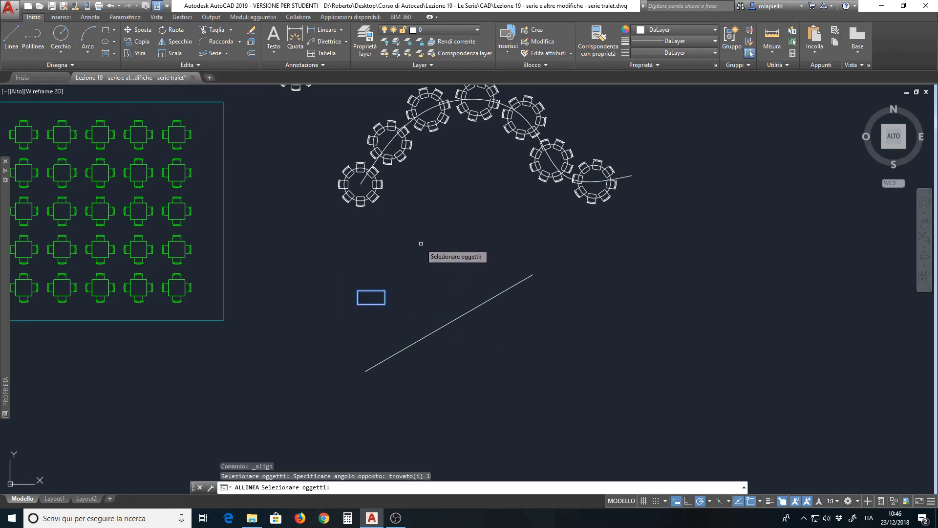
{"action": "key", "text": "Return"}
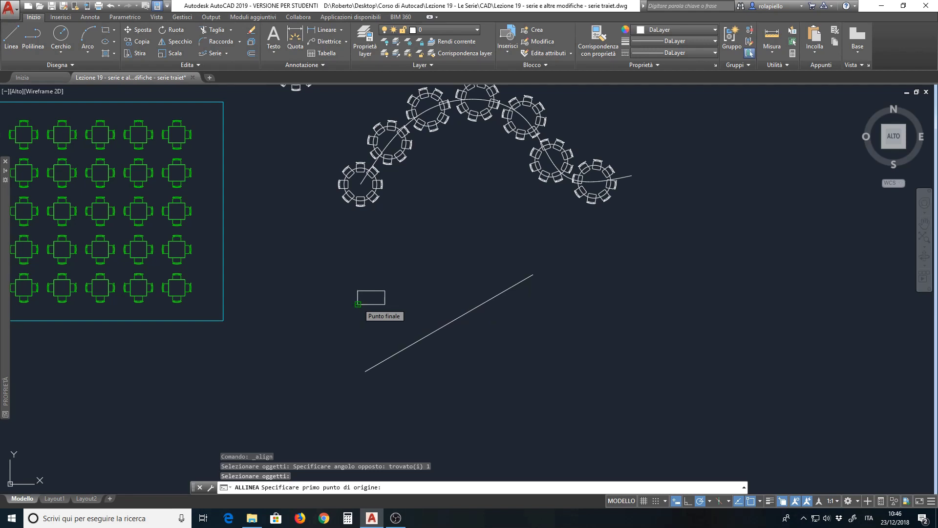
{"action": "left_click", "coordinate": [357, 304]}
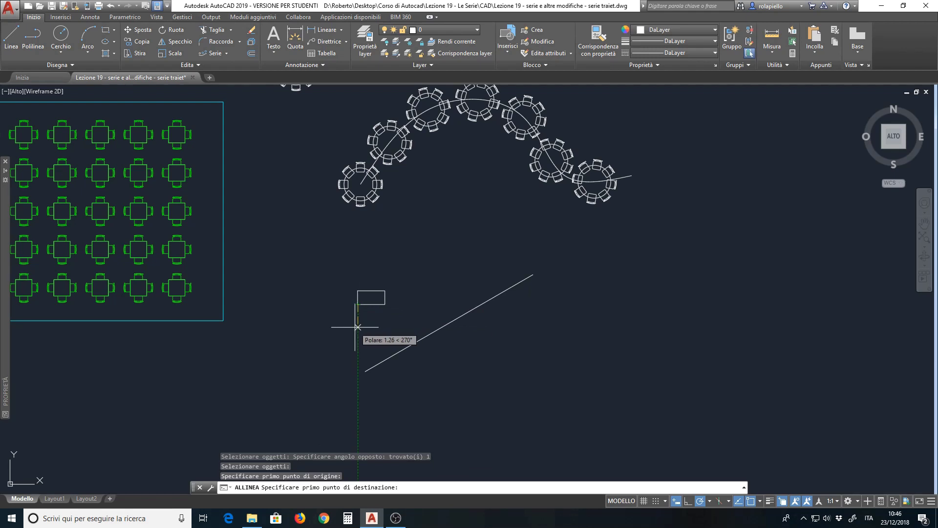
{"action": "left_click", "coordinate": [365, 371]}
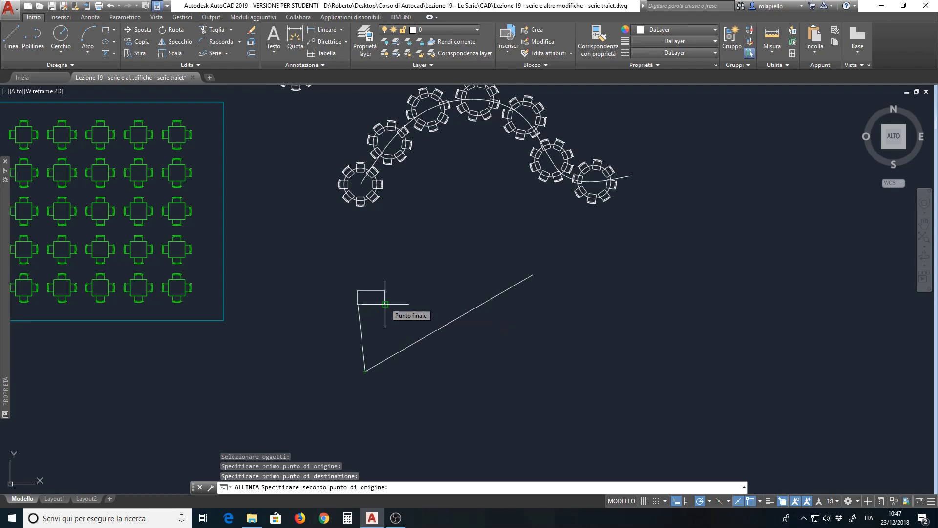
{"action": "left_click", "coordinate": [385, 304]}
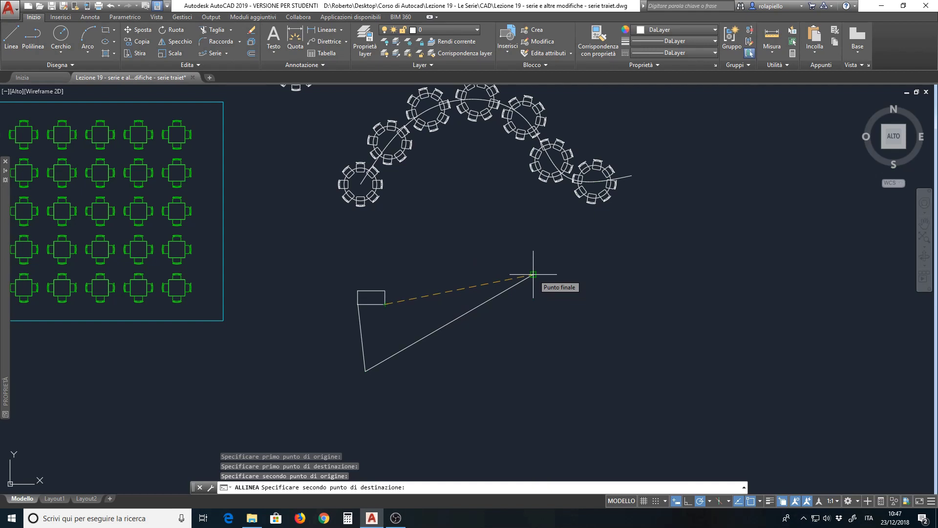
{"action": "left_click", "coordinate": [533, 274]}
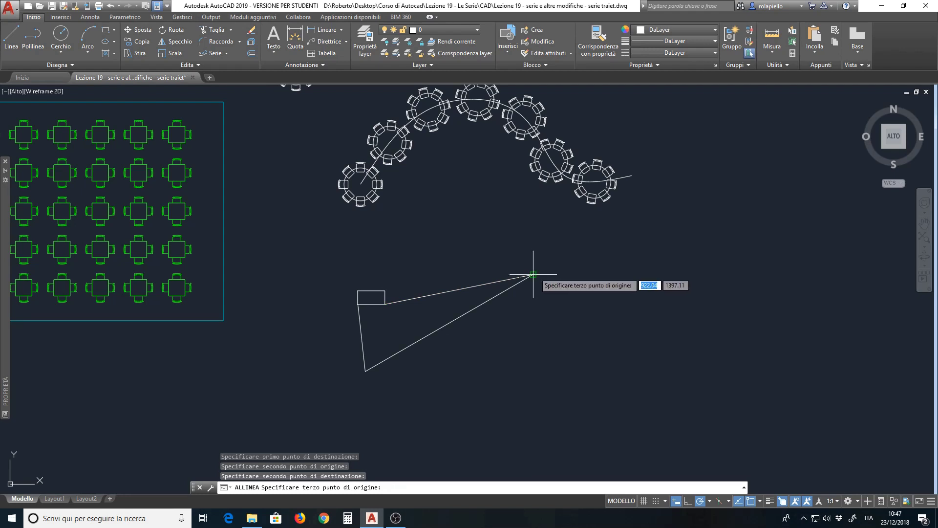
{"action": "key", "text": "Return"}
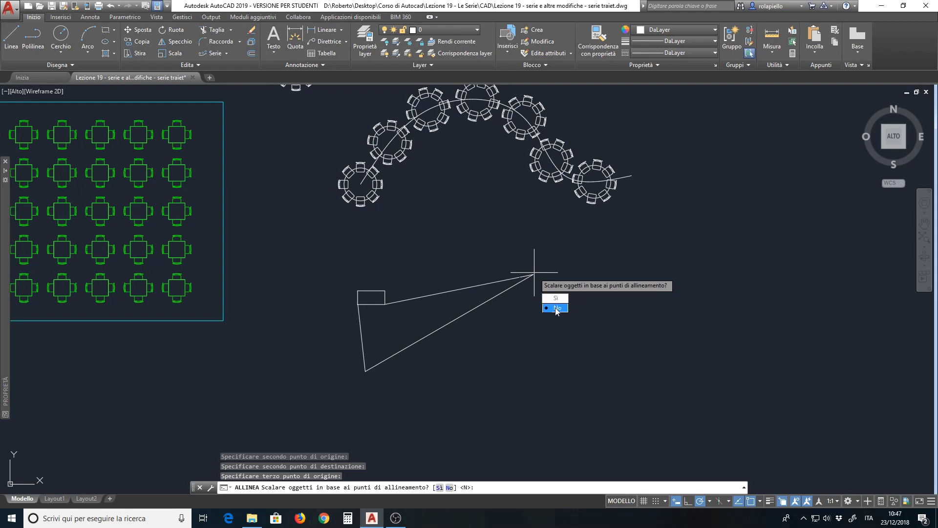
{"action": "left_click", "coordinate": [556, 309]}
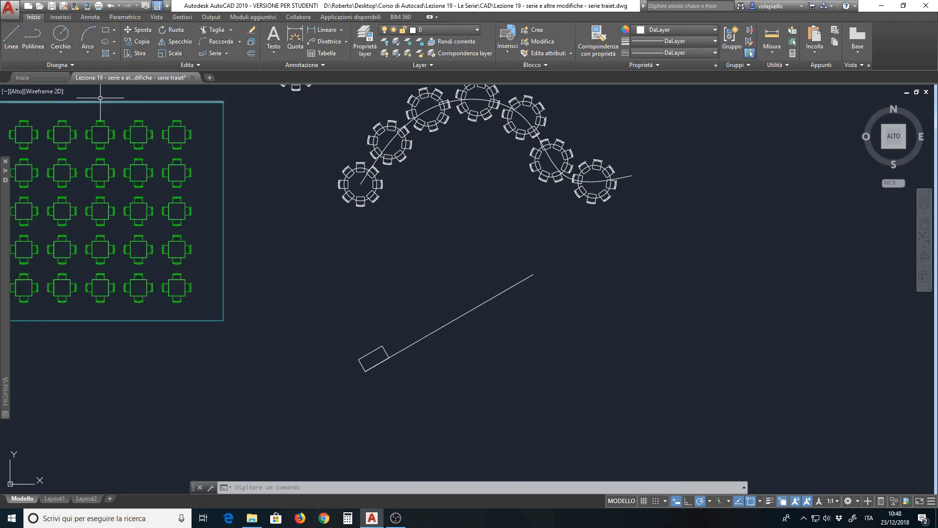
- Undo the alignment and realign the rectangle to the slanted line, scaled to its length
{"action": "left_click", "coordinate": [110, 6]}
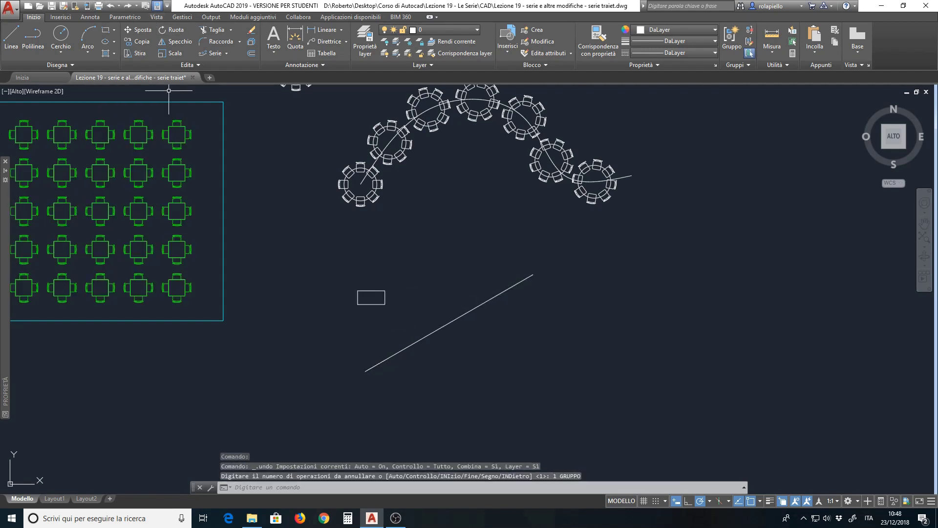
{"action": "left_click", "coordinate": [198, 65]}
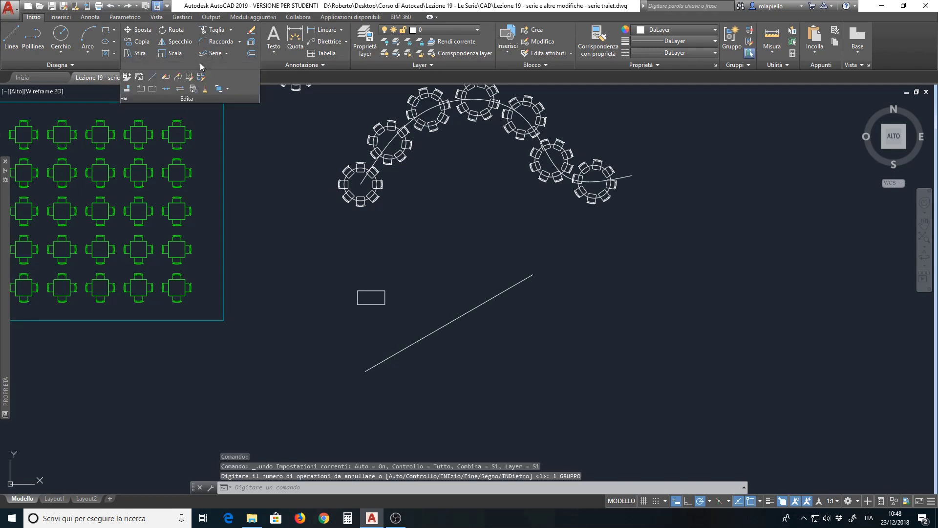
{"action": "left_click", "coordinate": [128, 88]}
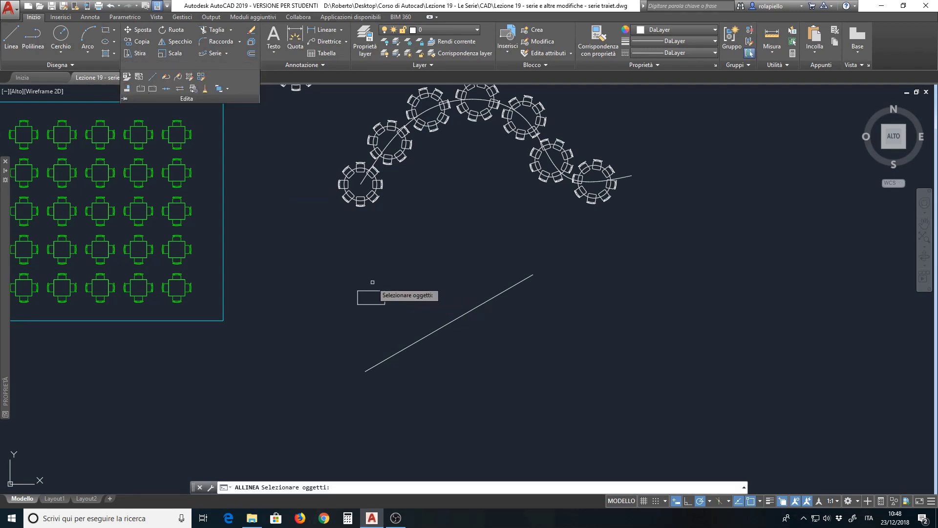
{"action": "left_click", "coordinate": [342, 275]}
{"action": "left_click", "coordinate": [392, 313]}
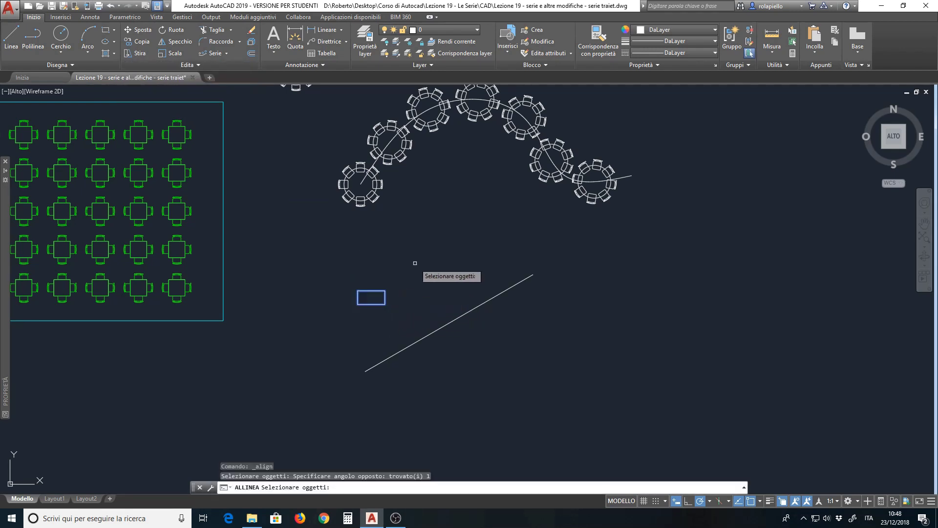
{"action": "key", "text": "Return"}
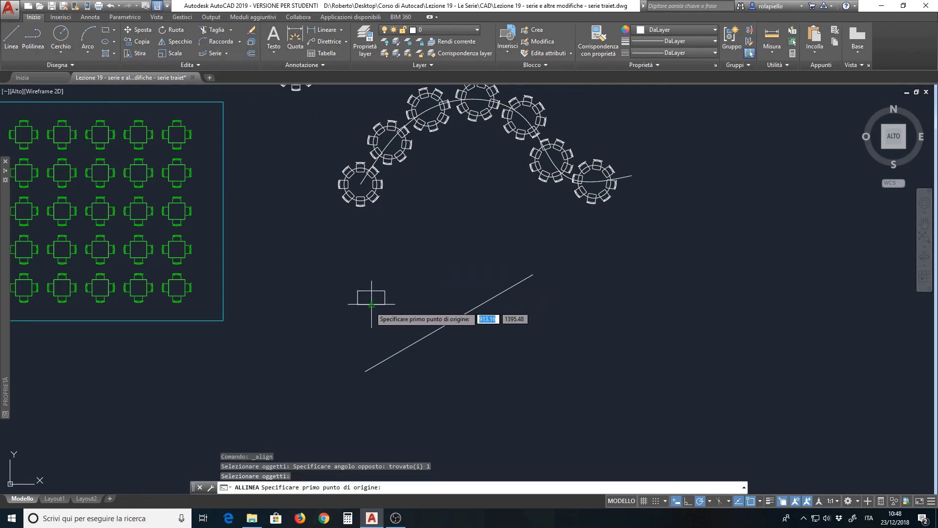
{"action": "left_click", "coordinate": [357, 303]}
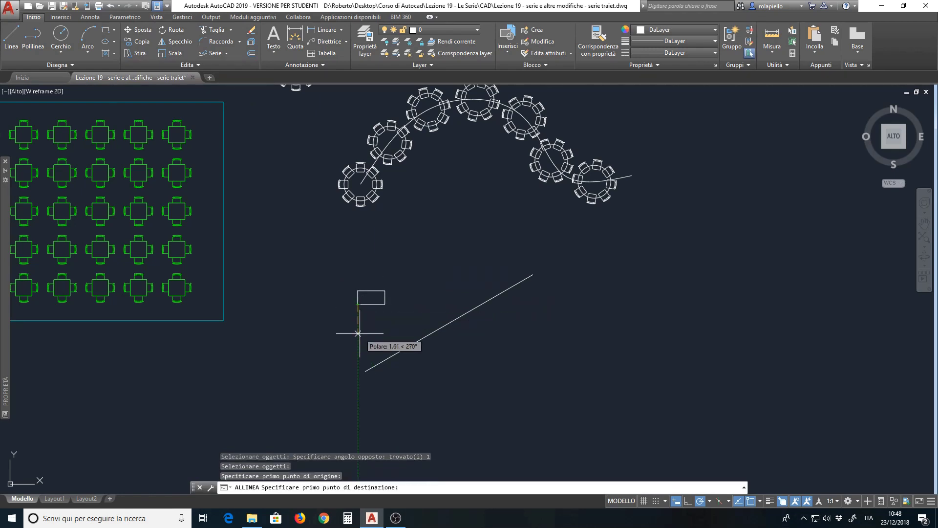
{"action": "left_click", "coordinate": [366, 371]}
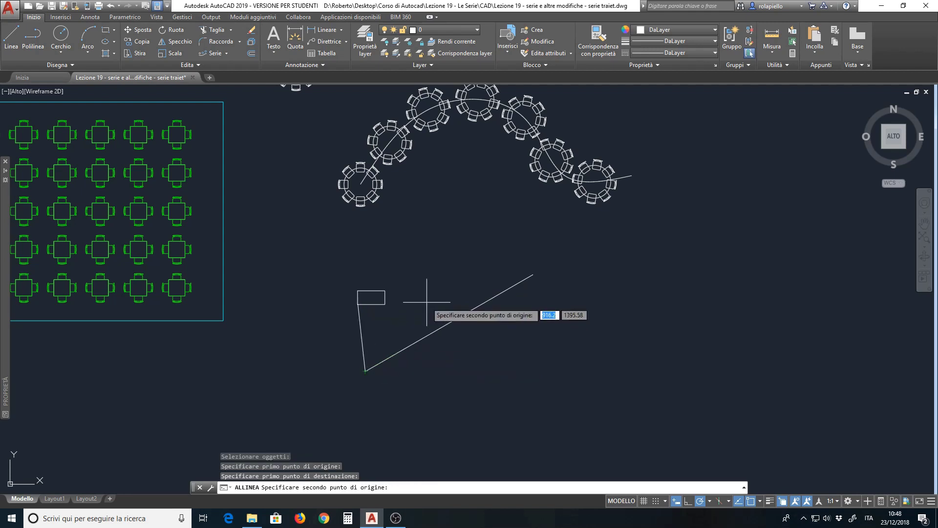
{"action": "left_click", "coordinate": [386, 303]}
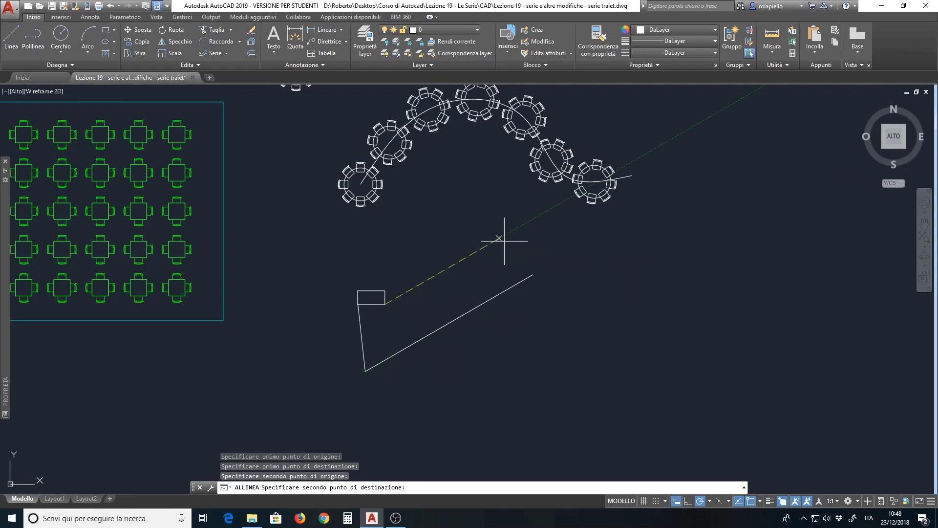
{"action": "left_click", "coordinate": [532, 275]}
{"action": "key", "text": "Return"}
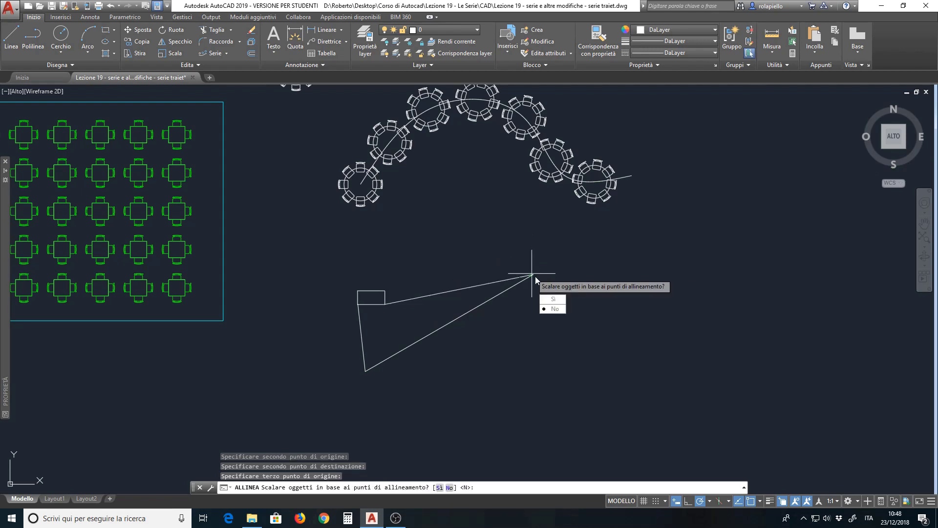
{"action": "left_click", "coordinate": [554, 299]}
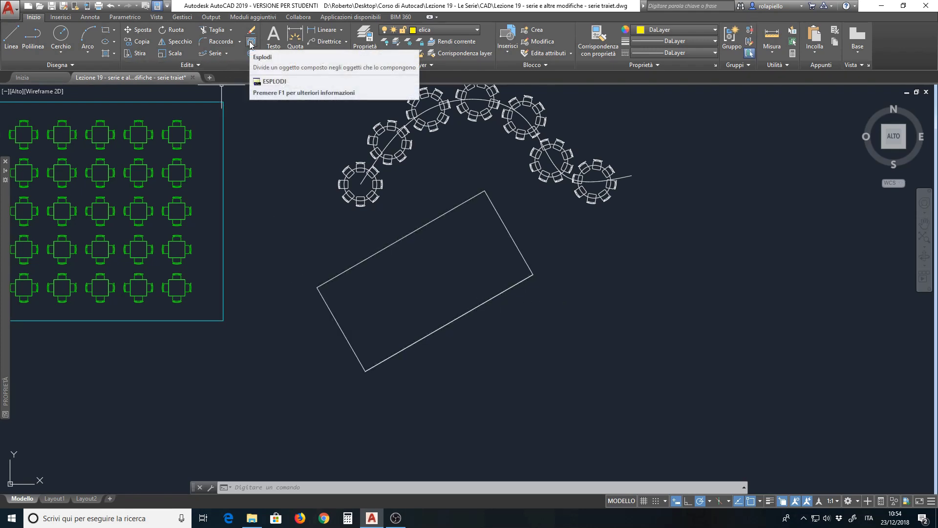
{"action": "mouse_move", "coordinate": [251, 44]}
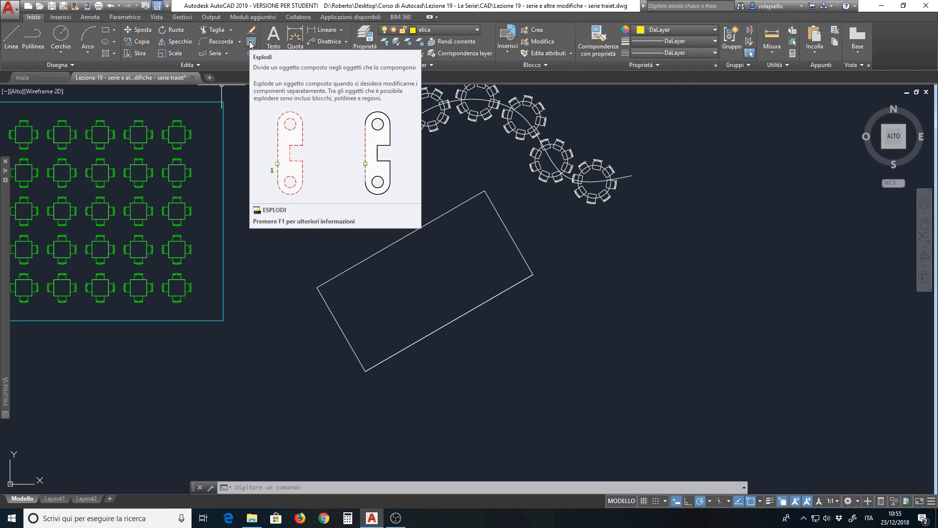
- Put the large rotated rectangle on the blocchi layer
{"action": "left_click", "coordinate": [457, 205]}
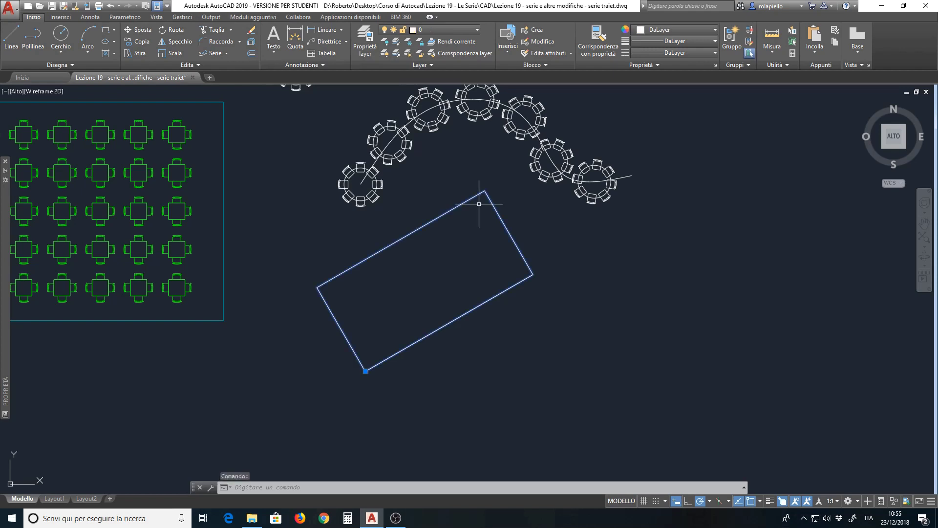
{"action": "left_click", "coordinate": [476, 31]}
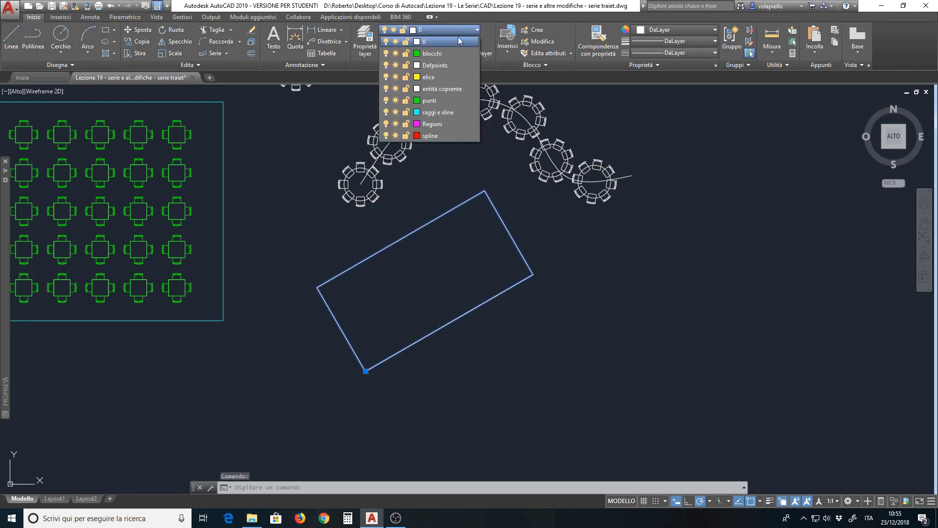
{"action": "left_click", "coordinate": [444, 54]}
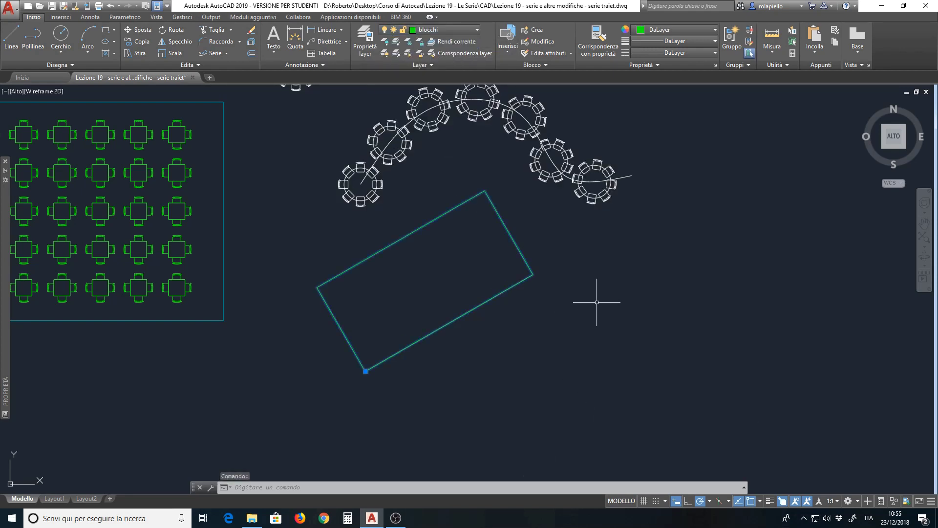
{"action": "key", "text": "Escape"}
{"action": "key", "text": "Escape"}
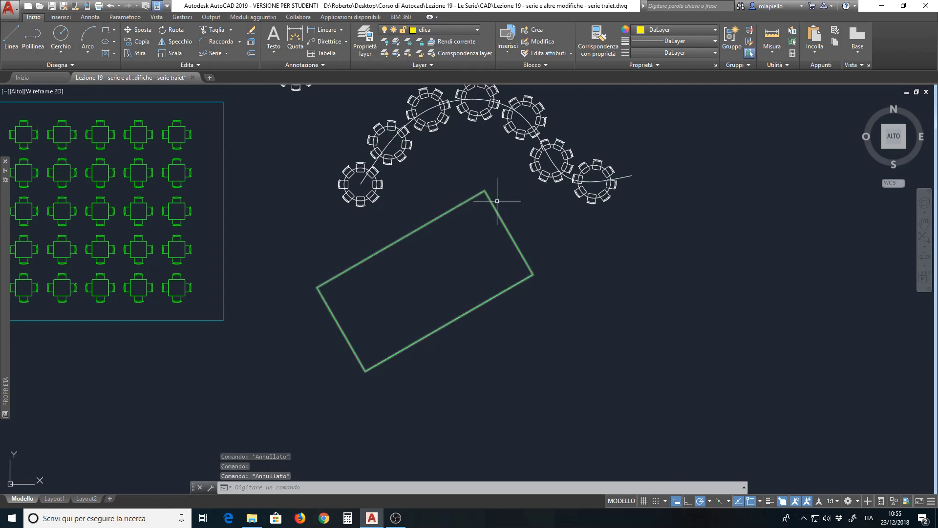
- Explode the rectangle into separate lines and select its top edge
{"action": "left_click", "coordinate": [252, 43]}
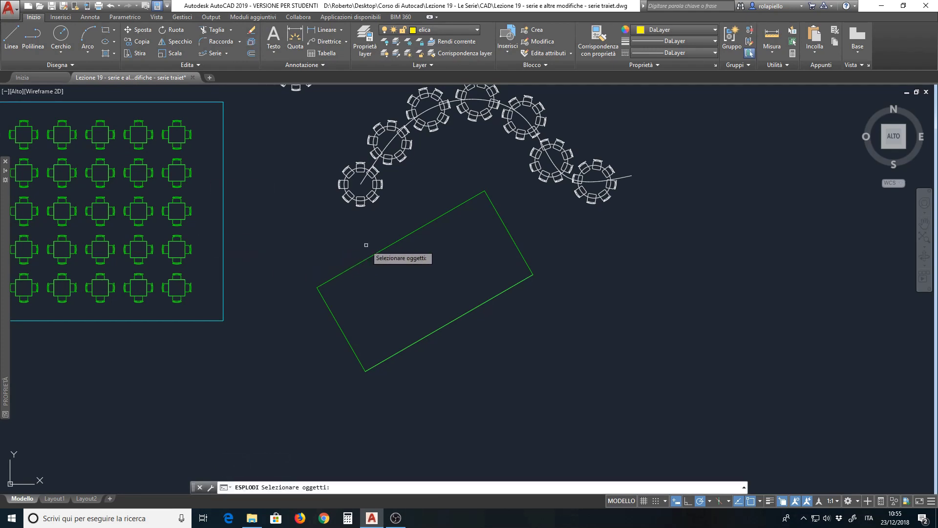
{"action": "left_click", "coordinate": [379, 252]}
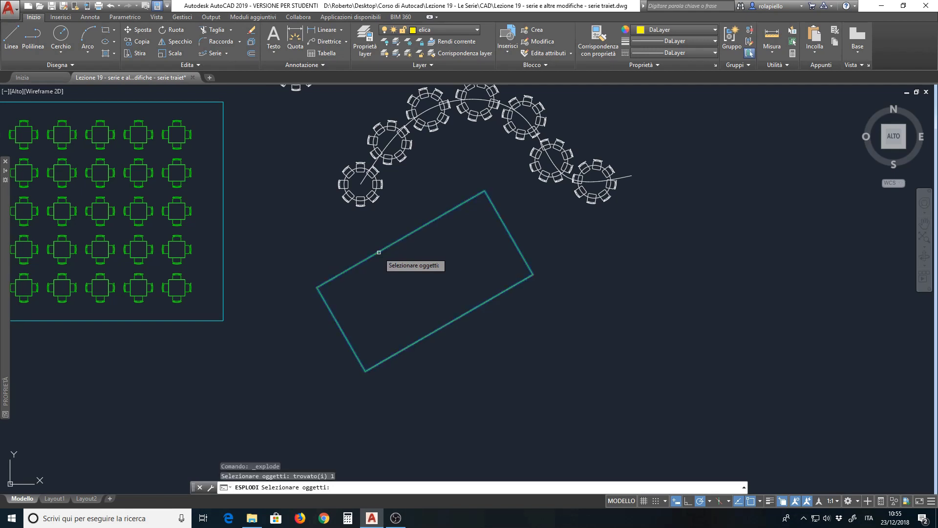
{"action": "key", "text": "Return"}
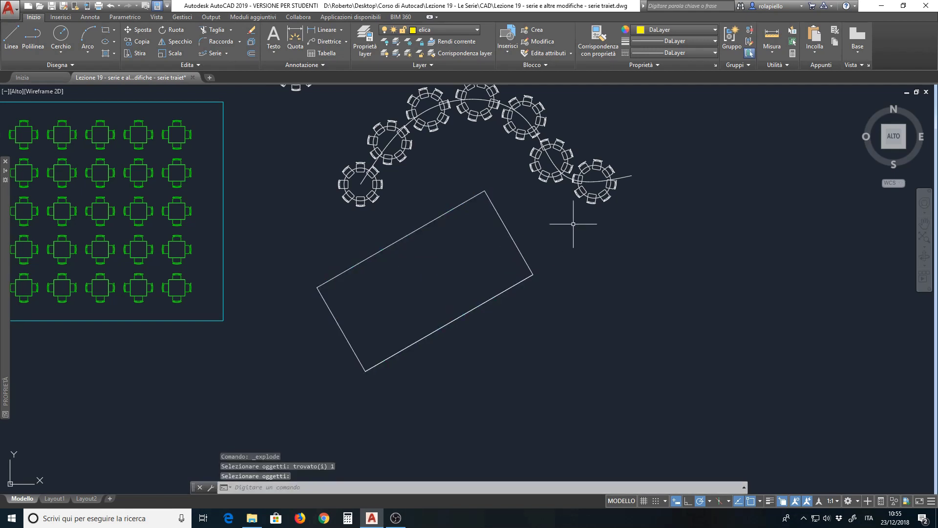
{"action": "left_click", "coordinate": [456, 211]}
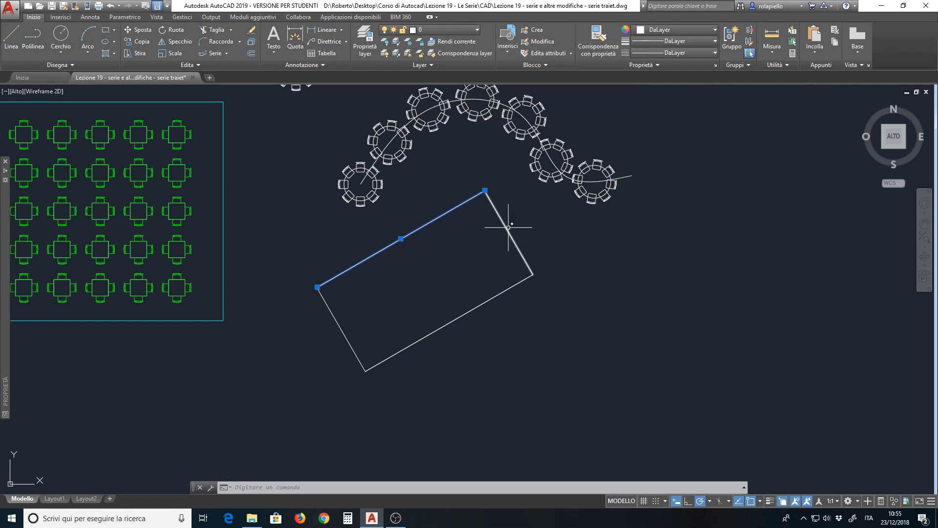
{"action": "mouse_move", "coordinate": [508, 227]}
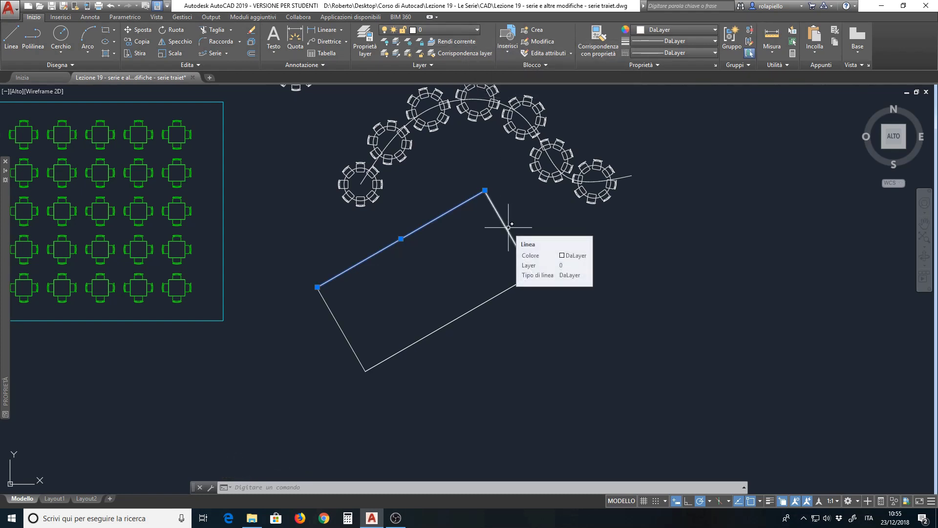
- Move one of the two overlapping lower-edge lines onto the green layer
{"action": "key", "text": "Escape"}
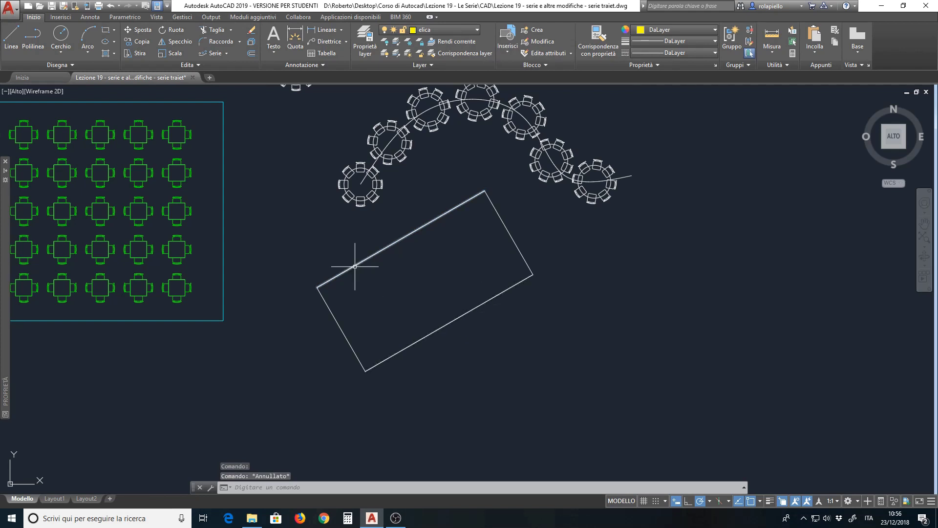
{"action": "left_click", "coordinate": [463, 314]}
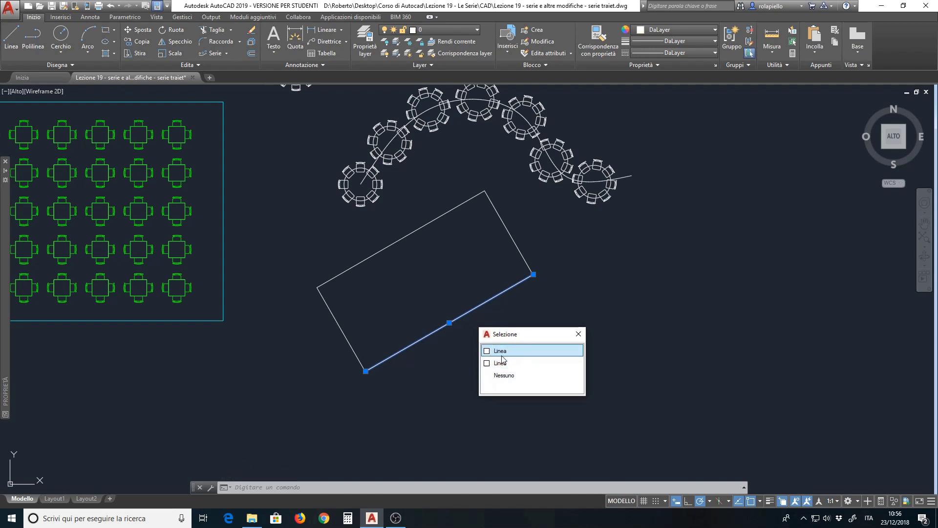
{"action": "left_click", "coordinate": [477, 31]}
{"action": "left_click", "coordinate": [435, 53]}
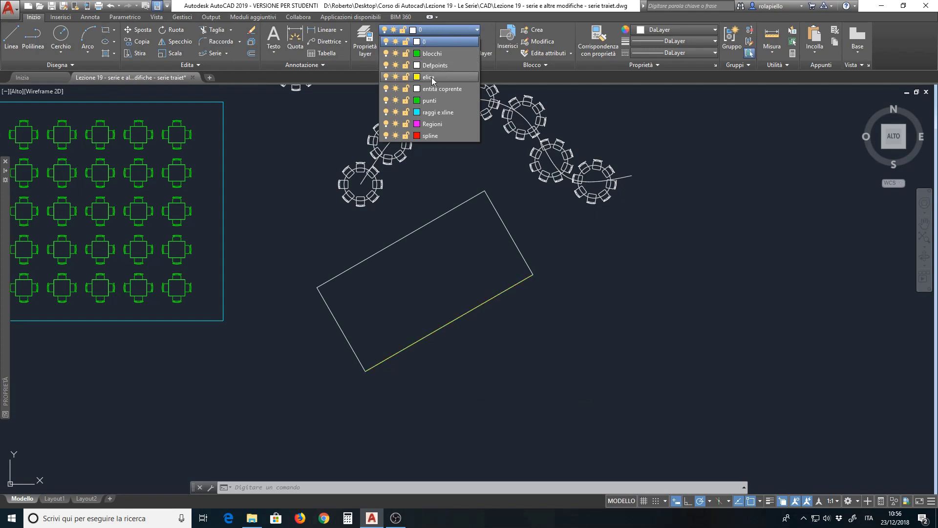
{"action": "left_click", "coordinate": [433, 77]}
- Start Delete Duplicate Objects on the exploded rectangle
{"action": "key", "text": "Escape"}
{"action": "key", "text": "Escape"}
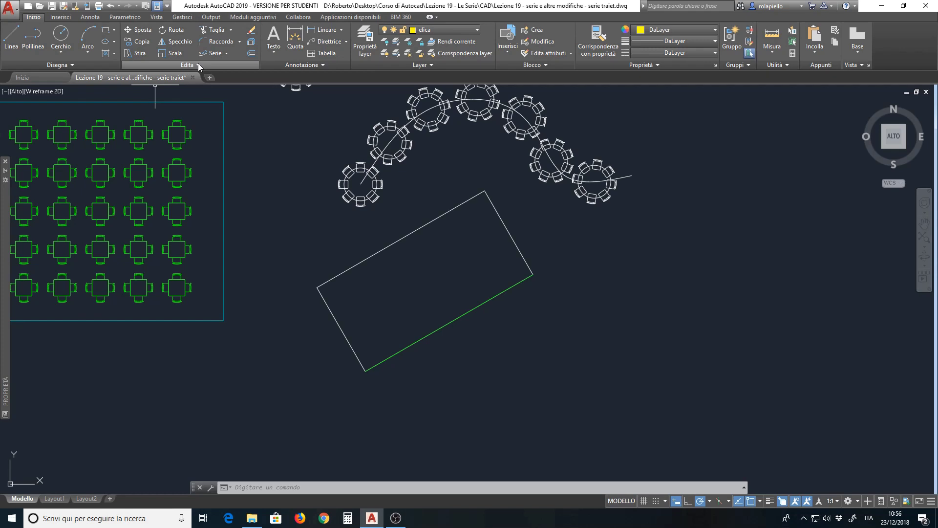
{"action": "left_click", "coordinate": [199, 65]}
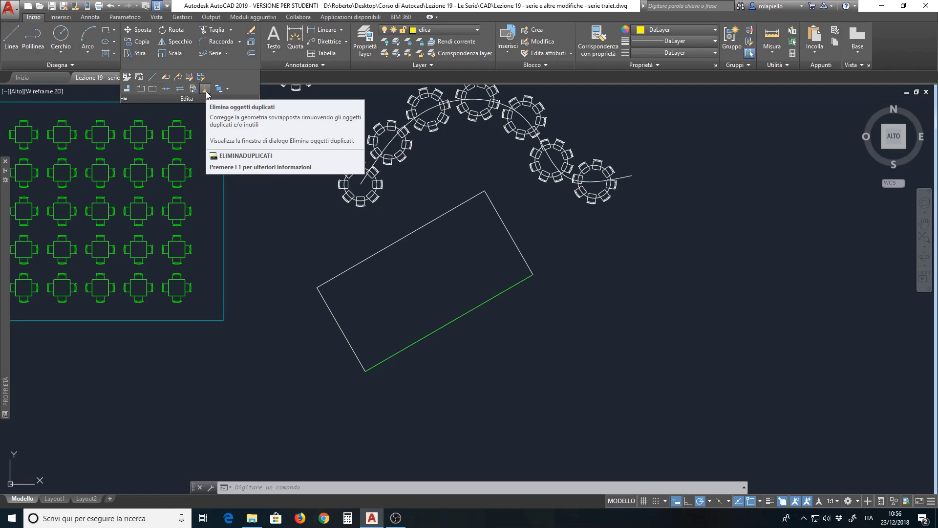
{"action": "left_click", "coordinate": [206, 93]}
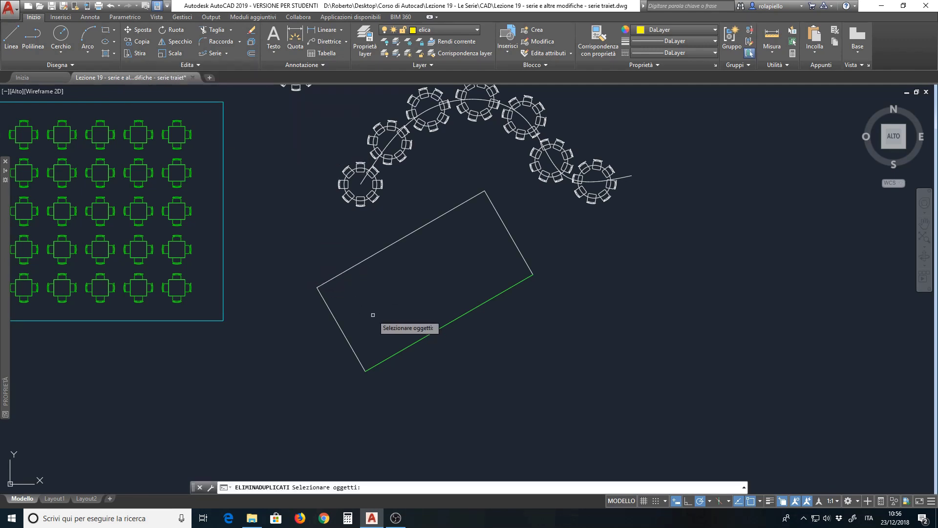
- Window-select the lower, left, top and right rectangle edges, including the duplicate, for OVERKILL
{"action": "left_click", "coordinate": [484, 268]}
{"action": "left_click", "coordinate": [402, 378]}
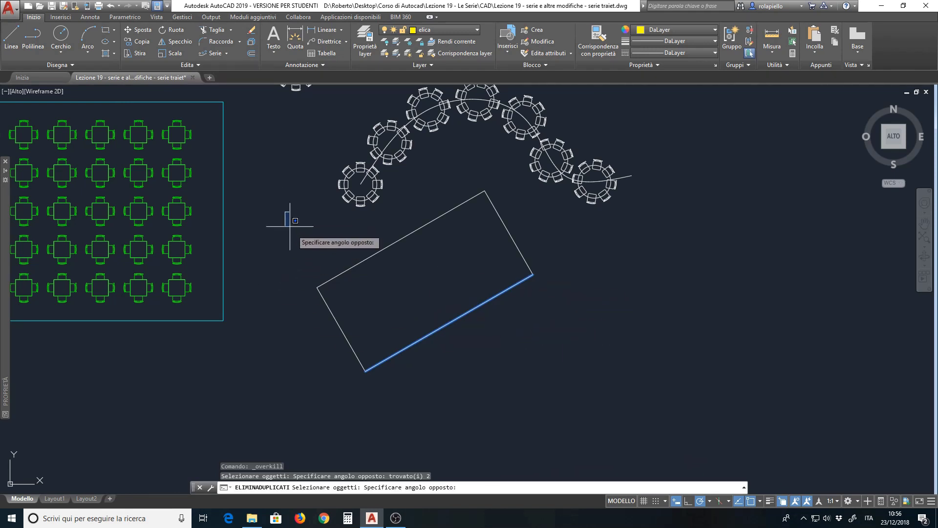
{"action": "left_click", "coordinate": [285, 211]}
{"action": "left_click", "coordinate": [618, 415]}
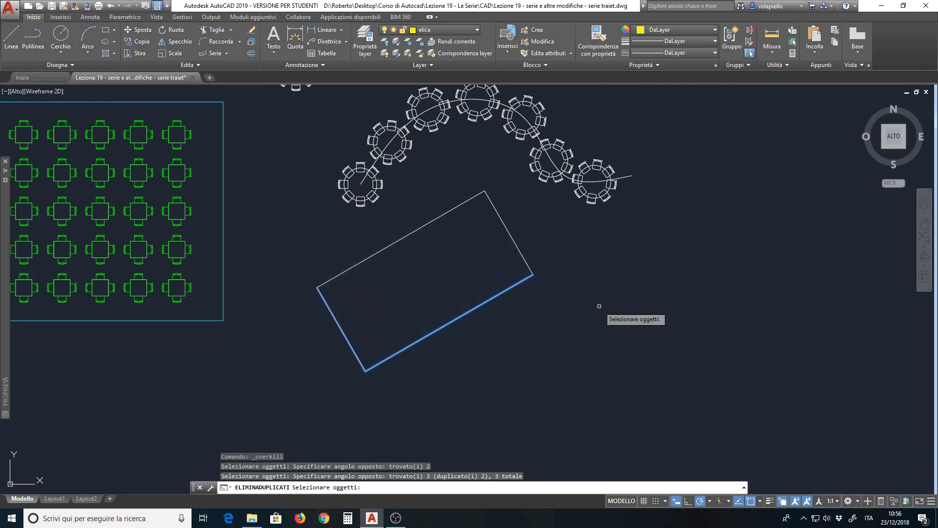
{"action": "left_click", "coordinate": [500, 177]}
{"action": "left_click", "coordinate": [449, 223]}
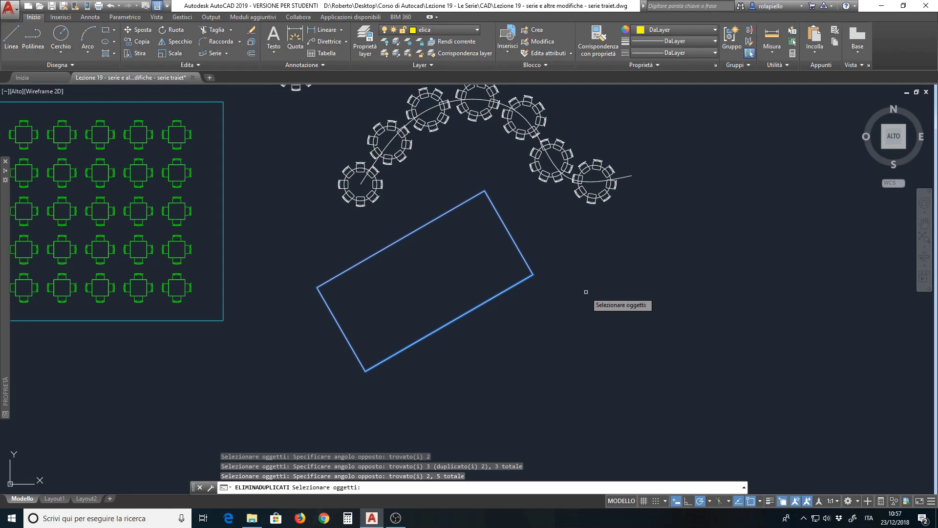
{"action": "key", "text": "Return"}
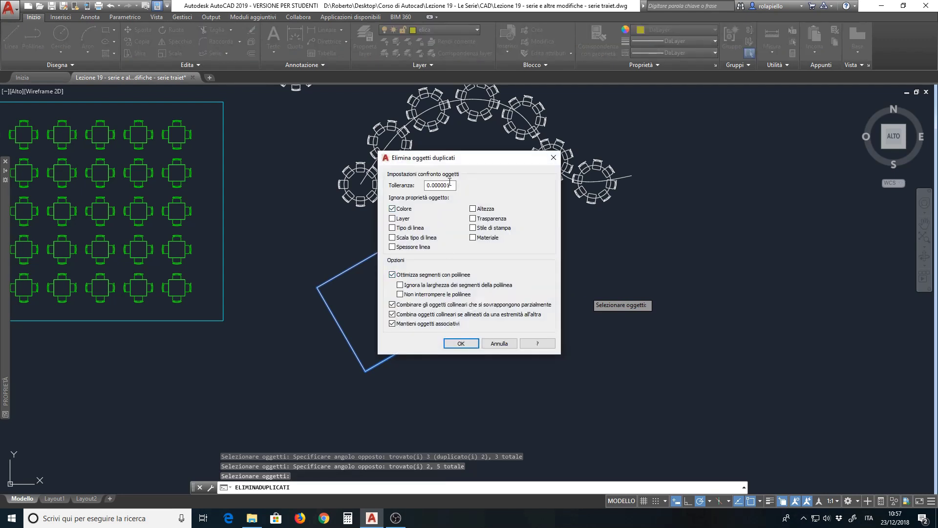
- Remove the duplicate lower edge, comparing colour but ignoring layer
{"action": "left_click", "coordinate": [392, 210]}
{"action": "left_click", "coordinate": [393, 218]}
{"action": "left_click", "coordinate": [462, 344]}
{"action": "left_click", "coordinate": [483, 304]}
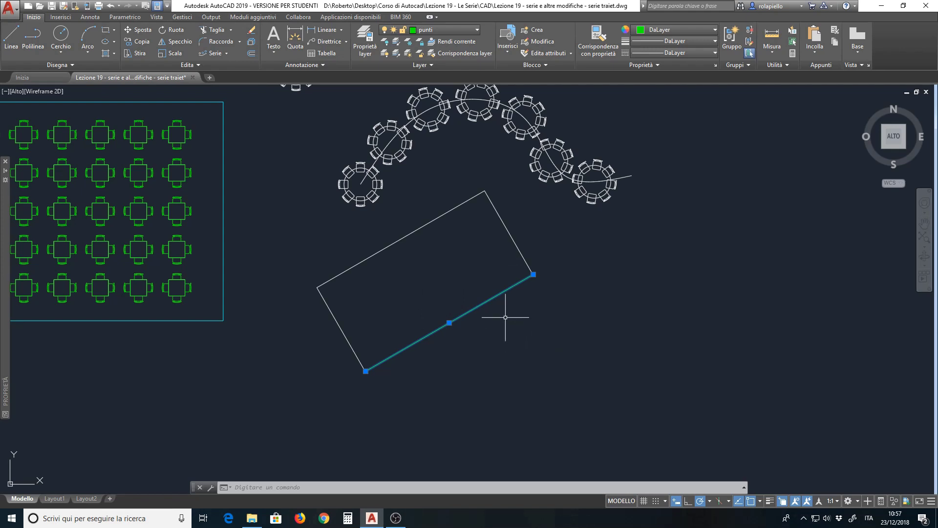
{"action": "key", "text": "Escape"}
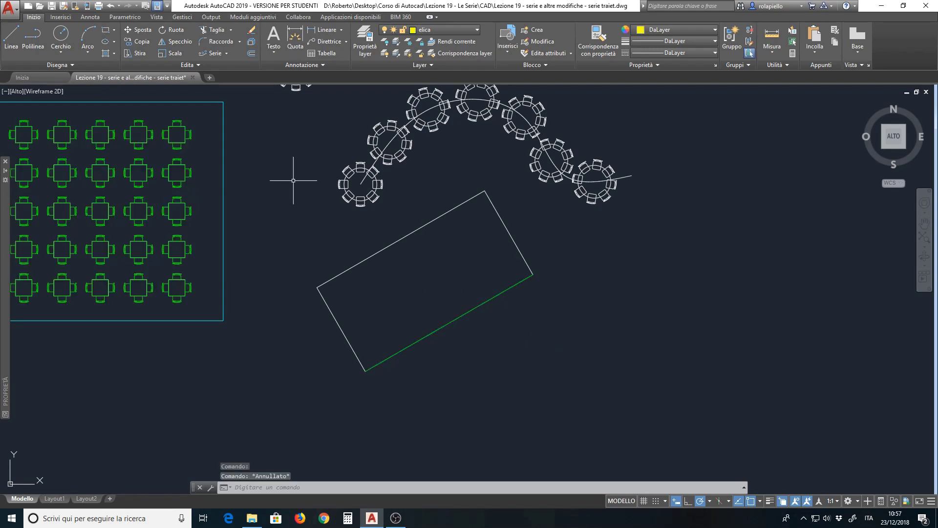
{"action": "scroll", "coordinate": [293, 180], "scroll_direction": "down", "scroll_amount": 3}
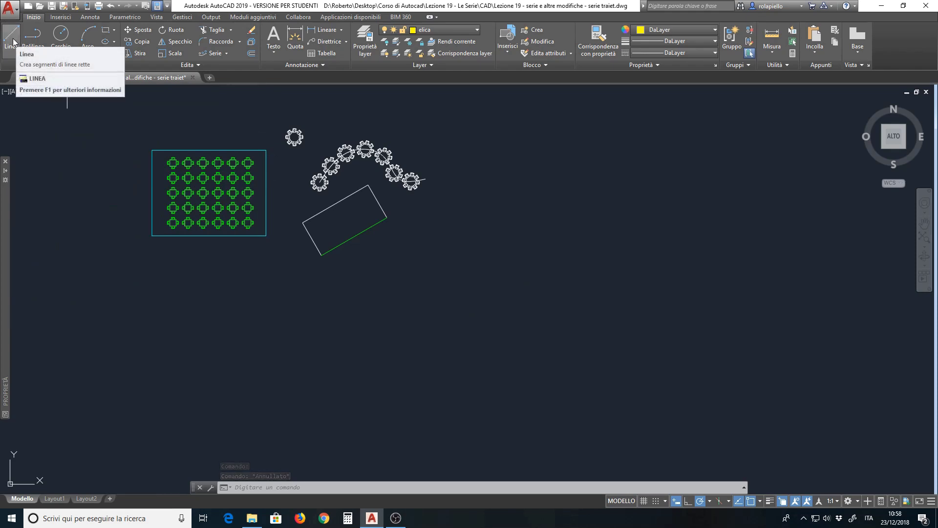
{"action": "scroll", "coordinate": [201, 130], "scroll_direction": "up", "scroll_amount": 2}
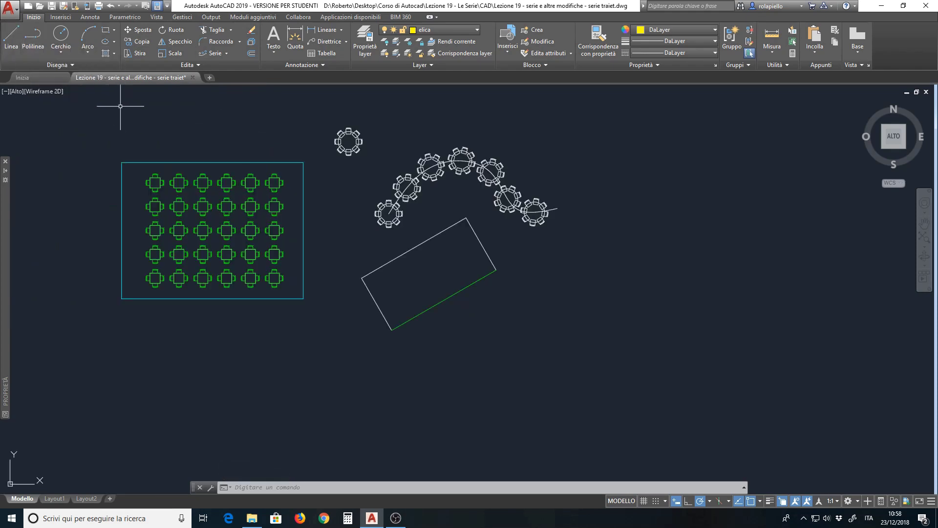
- Draw a short yellow horizontal line below the rectangle
{"action": "left_click", "coordinate": [13, 37]}
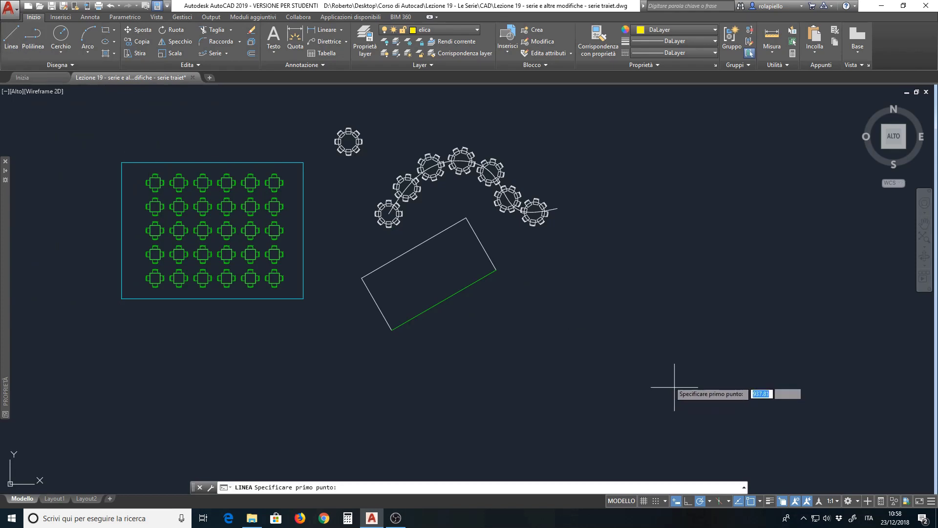
{"action": "left_click", "coordinate": [486, 328]}
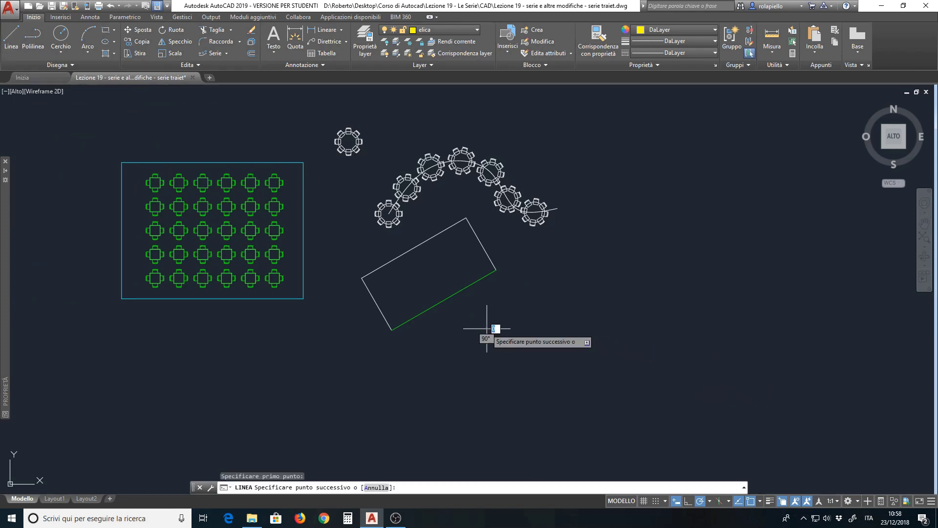
{"action": "left_click", "coordinate": [539, 328]}
{"action": "key", "text": "Return"}
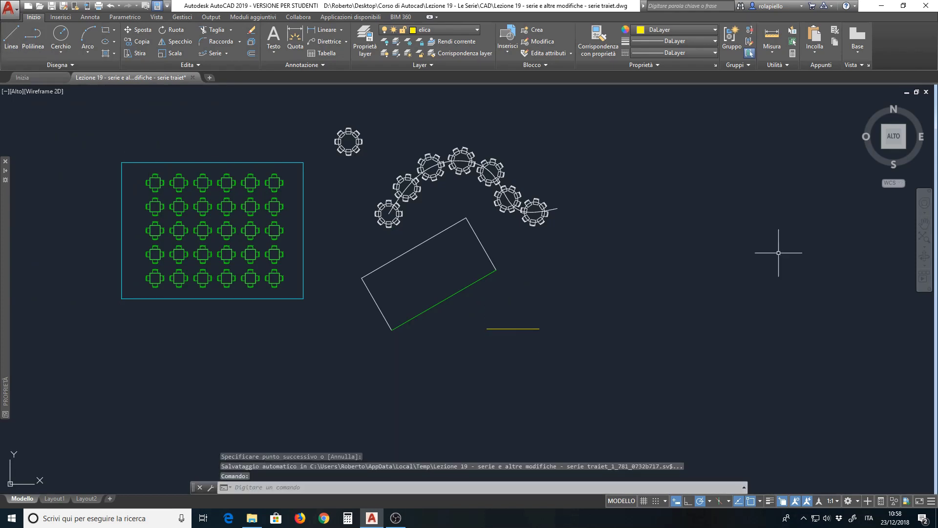
- Make blocchi current and extend the line rightward with a collinear green segment
{"action": "left_click", "coordinate": [477, 30]}
{"action": "left_click", "coordinate": [433, 54]}
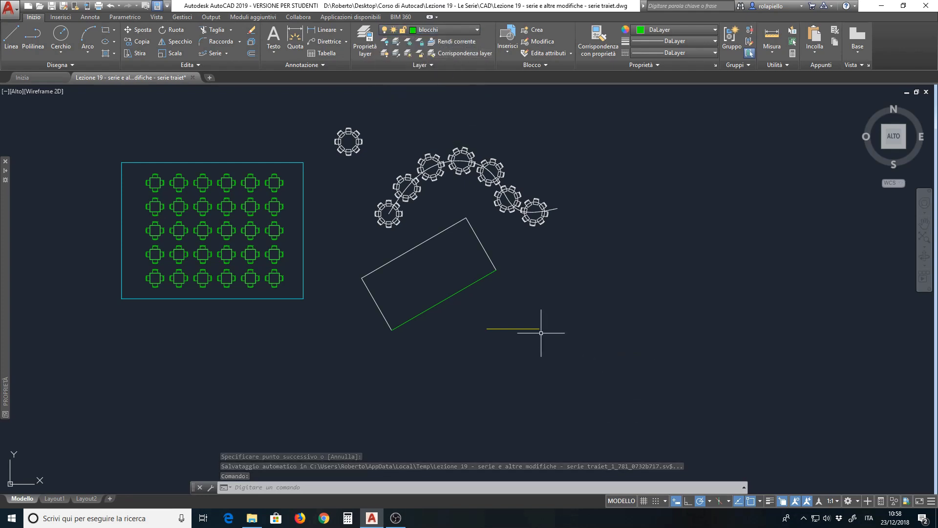
{"action": "key", "text": "Return"}
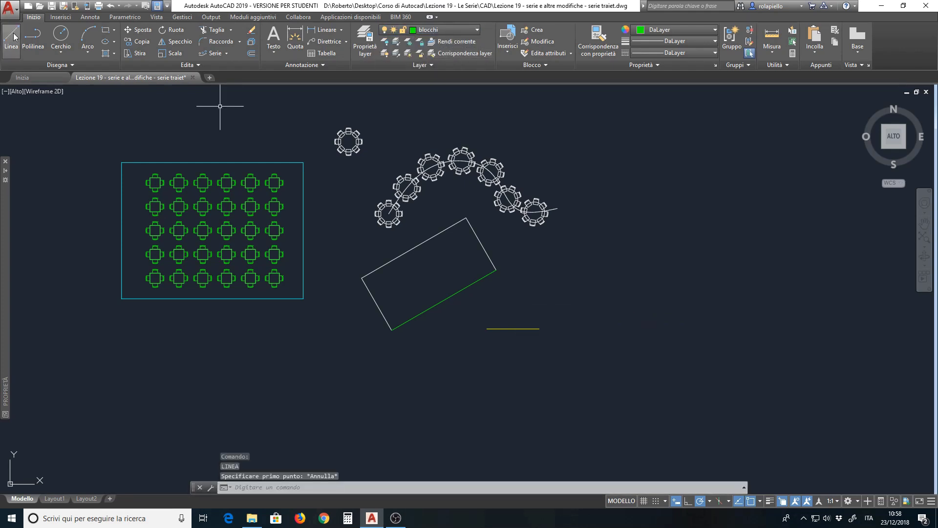
{"action": "left_click", "coordinate": [539, 329]}
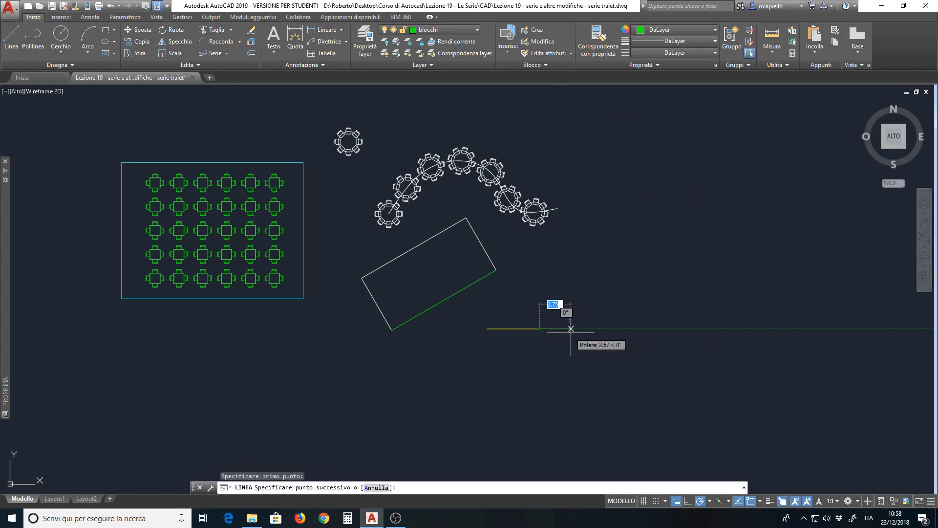
{"action": "left_click", "coordinate": [585, 326]}
{"action": "key", "text": "Return"}
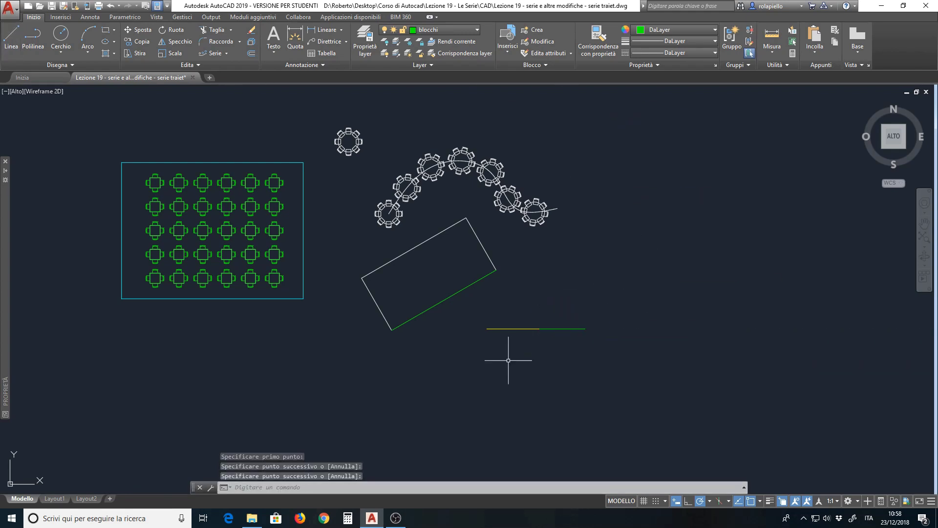
{"action": "scroll", "coordinate": [508, 347], "scroll_direction": "up", "scroll_amount": 2}
{"action": "scroll", "coordinate": [508, 342], "scroll_direction": "up", "scroll_amount": 2}
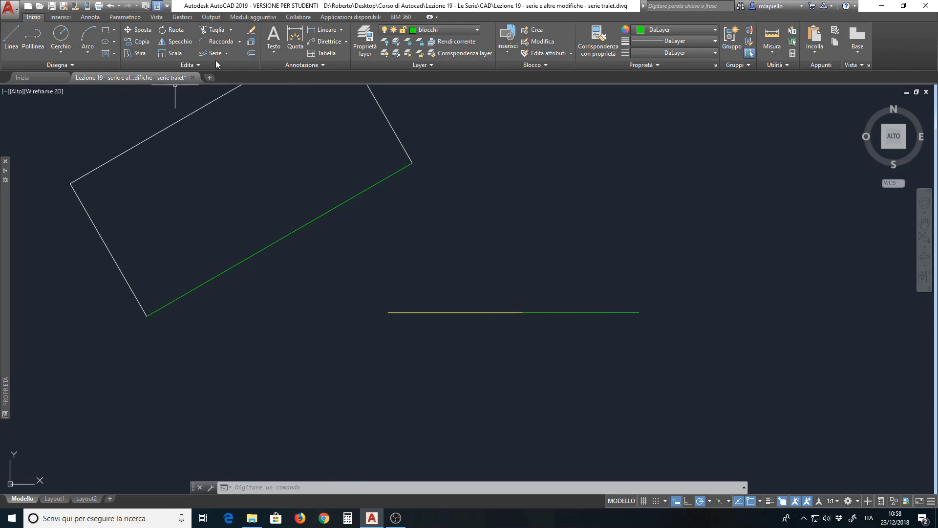
- Join the green segment onto the yellow line and verify the result stays yellow
{"action": "left_click", "coordinate": [202, 64]}
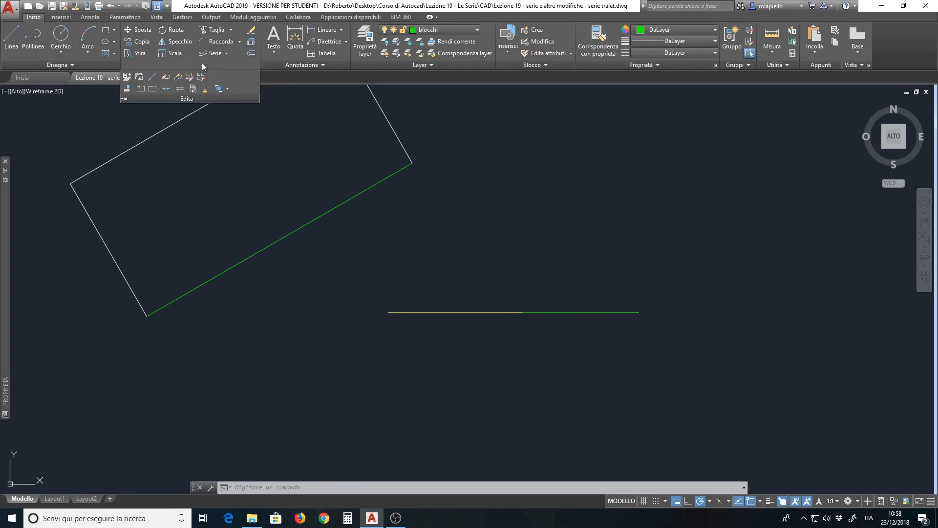
{"action": "left_click", "coordinate": [167, 89]}
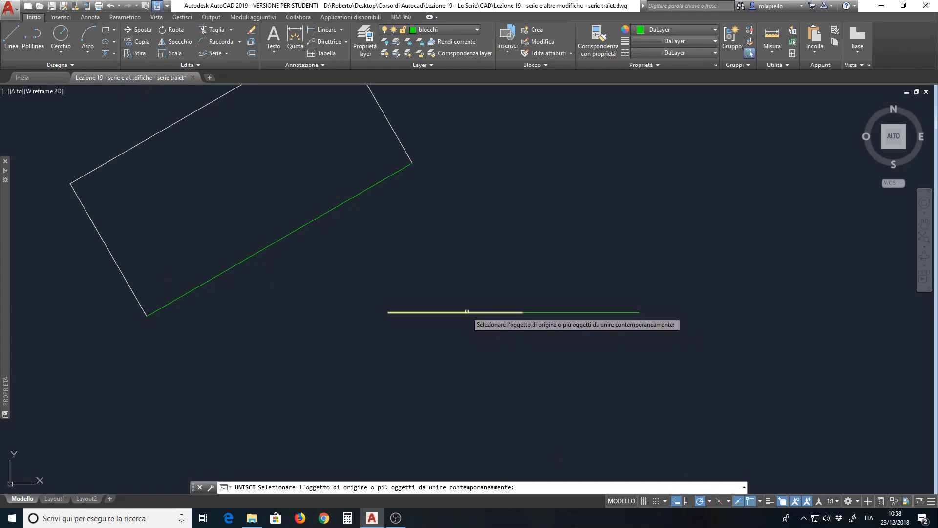
{"action": "left_click", "coordinate": [468, 313]}
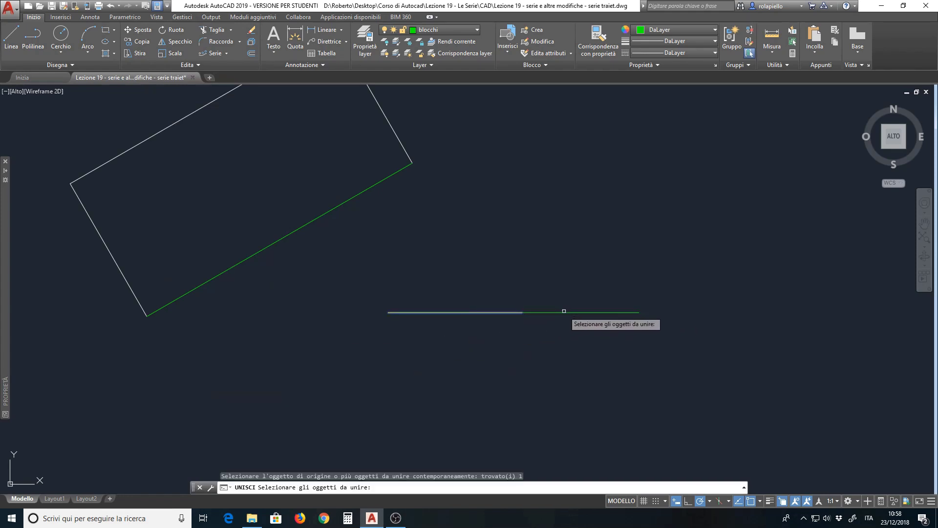
{"action": "left_click", "coordinate": [558, 312]}
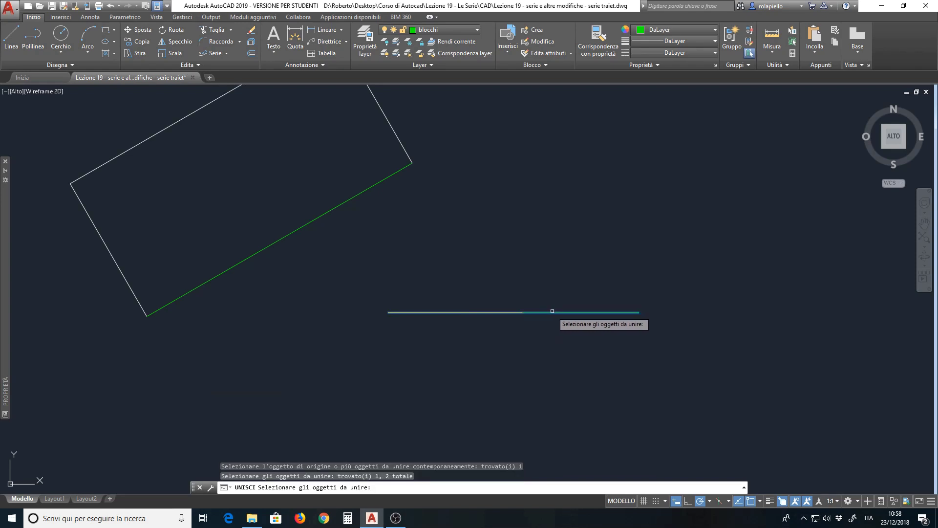
{"action": "key", "text": "Return"}
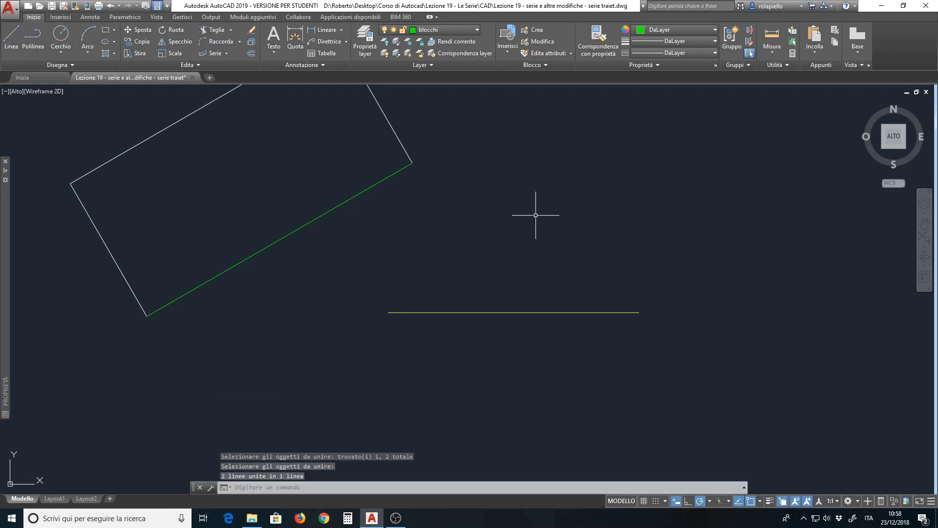
{"action": "left_click", "coordinate": [463, 312]}
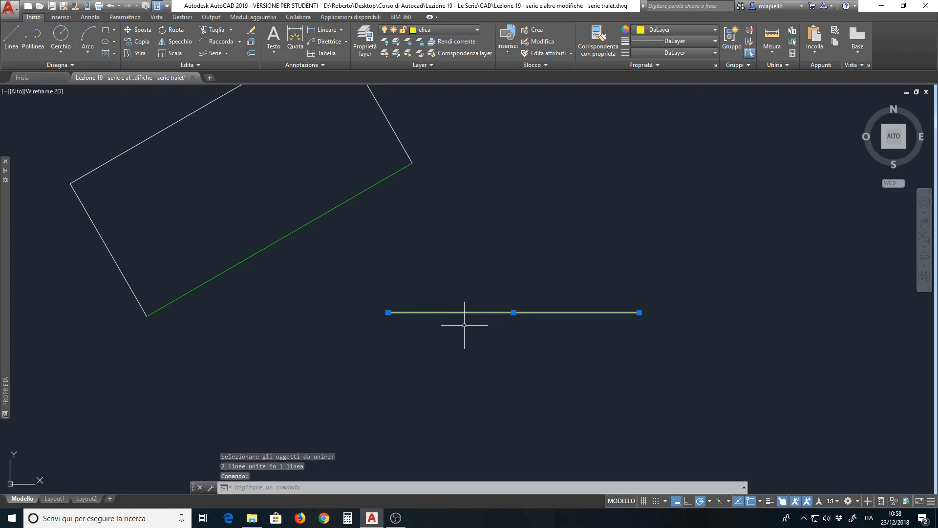
{"action": "key", "text": "Escape"}
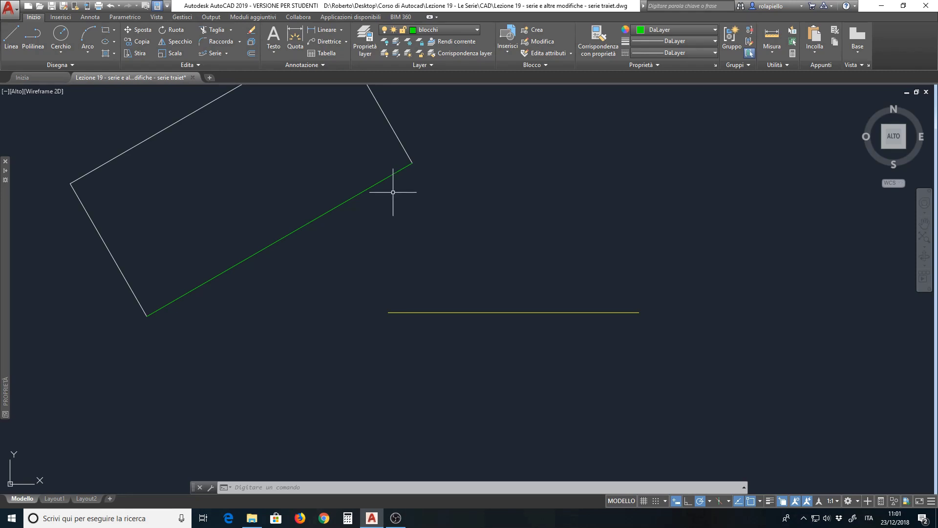
- Zoom in close on the eight-chair round table and expand the Modify panel
{"action": "scroll", "coordinate": [442, 274], "scroll_direction": "down", "scroll_amount": 3}
{"action": "scroll", "coordinate": [434, 269], "scroll_direction": "down", "scroll_amount": 1}
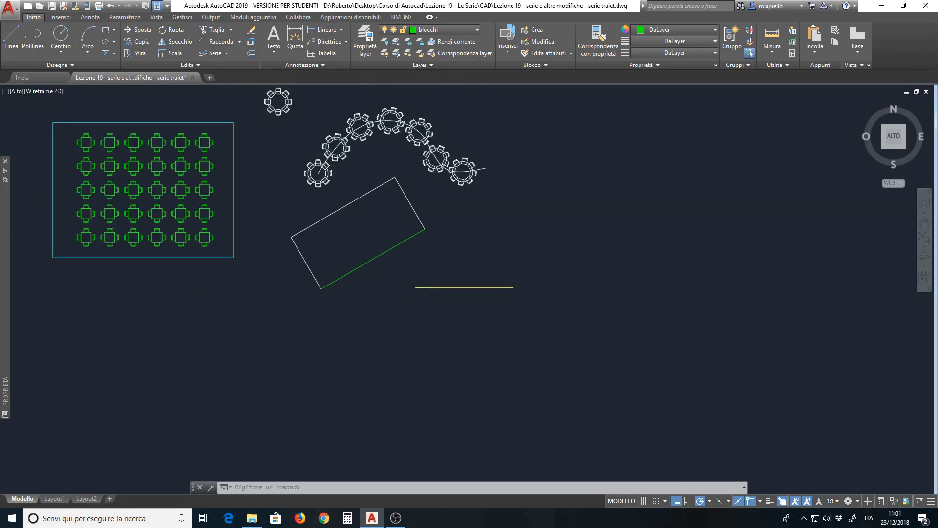
{"action": "scroll", "coordinate": [435, 270], "scroll_direction": "down", "scroll_amount": 2}
{"action": "scroll", "coordinate": [337, 156], "scroll_direction": "up", "scroll_amount": 4}
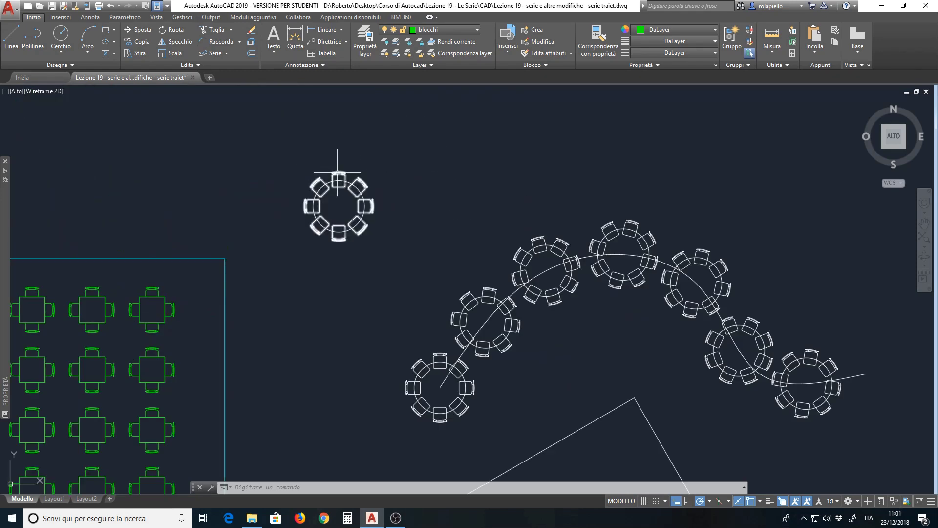
{"action": "scroll", "coordinate": [335, 151], "scroll_direction": "up", "scroll_amount": 2}
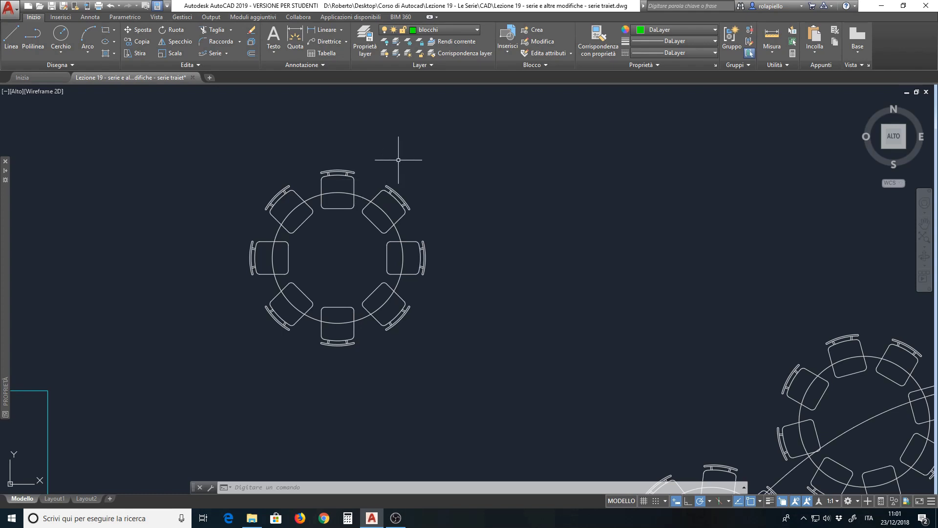
{"action": "scroll", "coordinate": [334, 181], "scroll_direction": "up", "scroll_amount": 2}
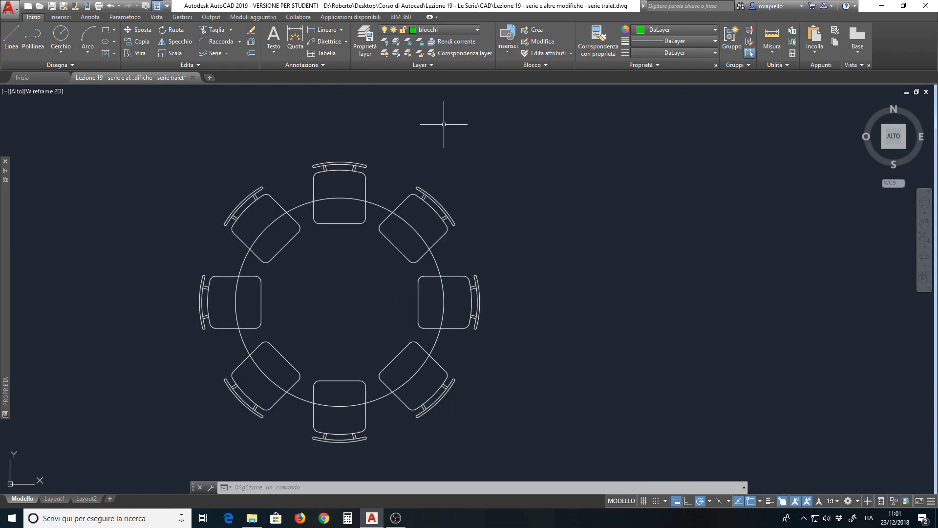
{"action": "left_click", "coordinate": [199, 66]}
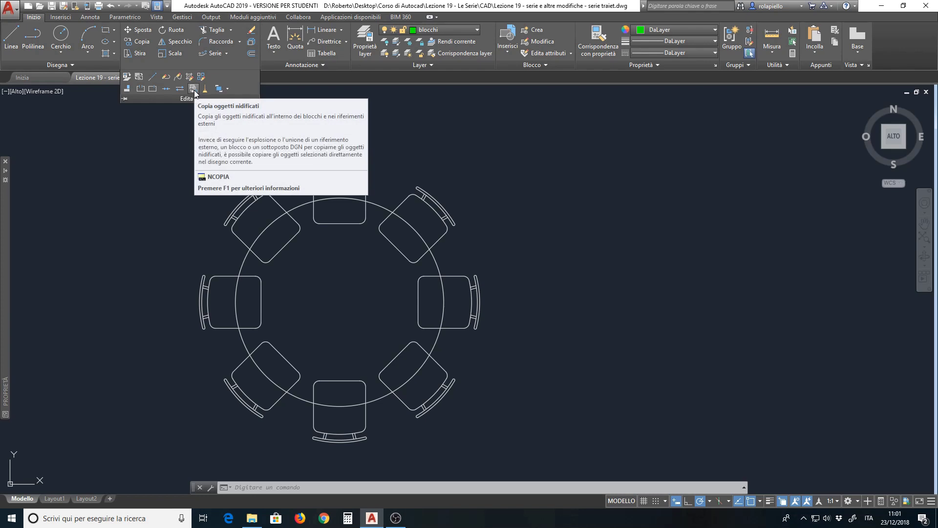
- Start NCOPIA and pick the nested chair-back pieces of the top chair
{"action": "left_click", "coordinate": [194, 89]}
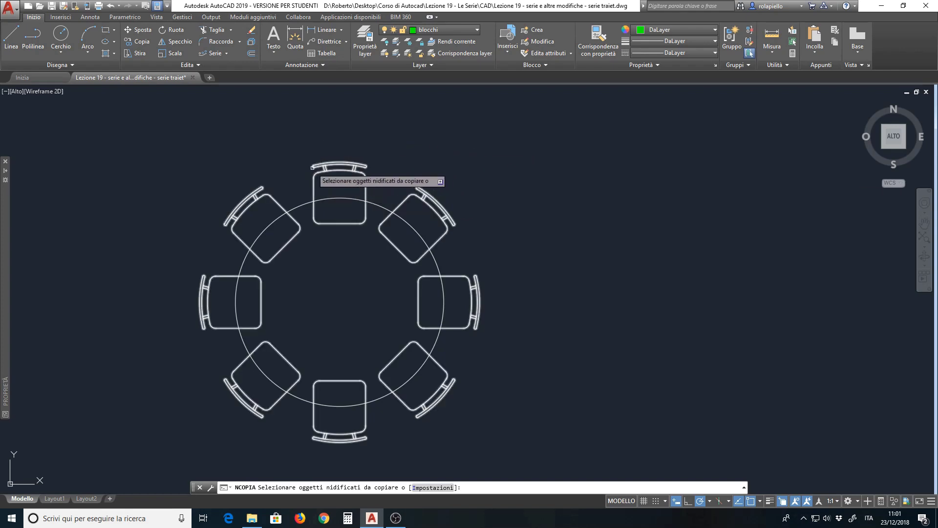
{"action": "scroll", "coordinate": [333, 166], "scroll_direction": "up", "scroll_amount": 4}
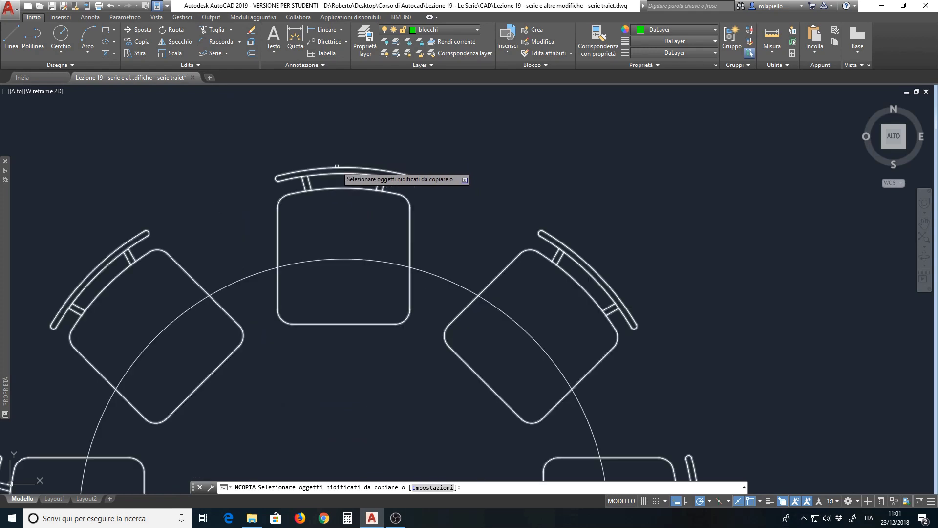
{"action": "left_click", "coordinate": [337, 166]}
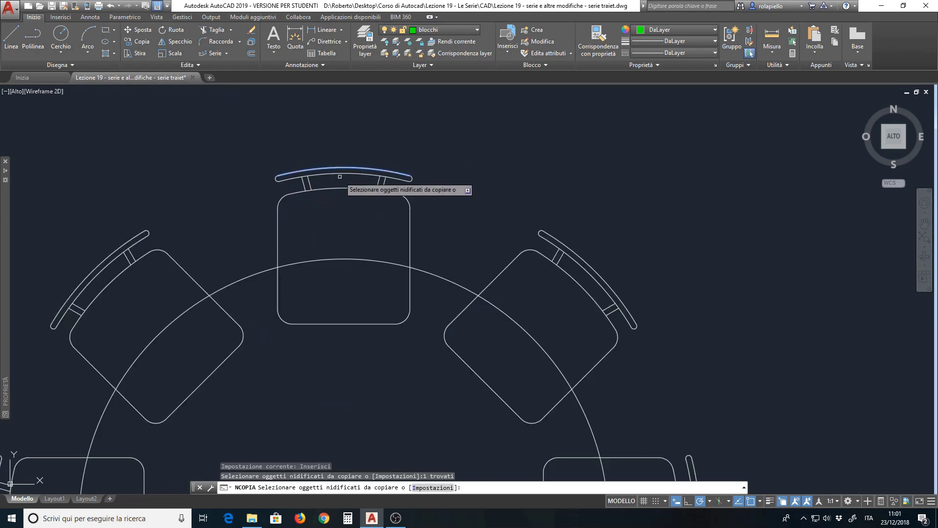
{"action": "left_click", "coordinate": [338, 173]}
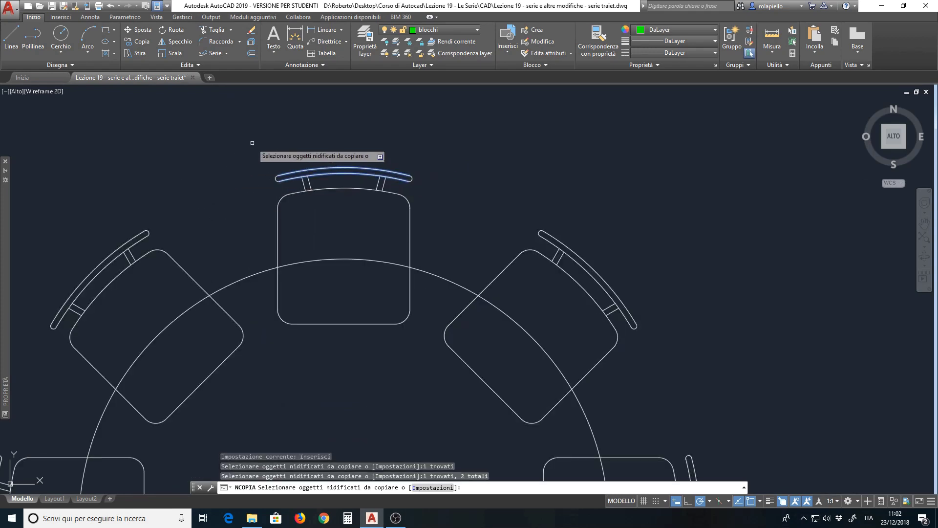
{"action": "left_click", "coordinate": [304, 185]}
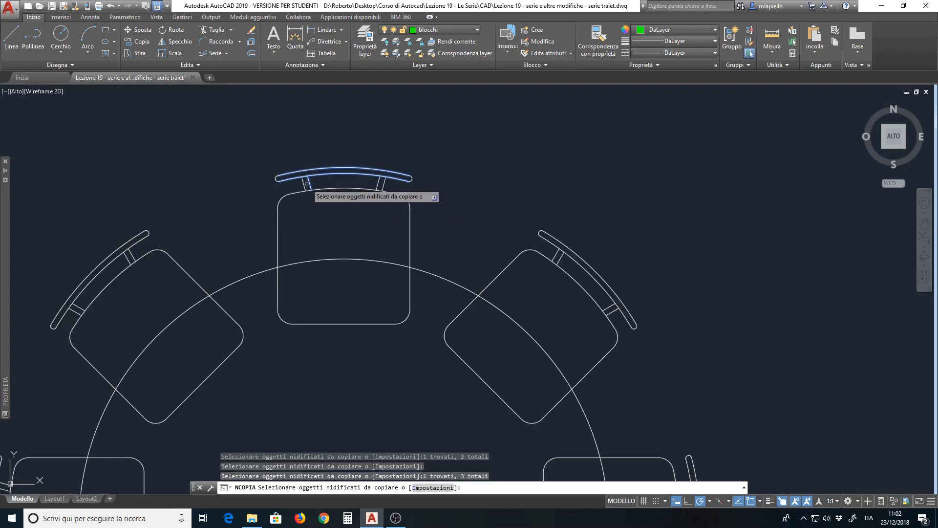
{"action": "left_click", "coordinate": [381, 184]}
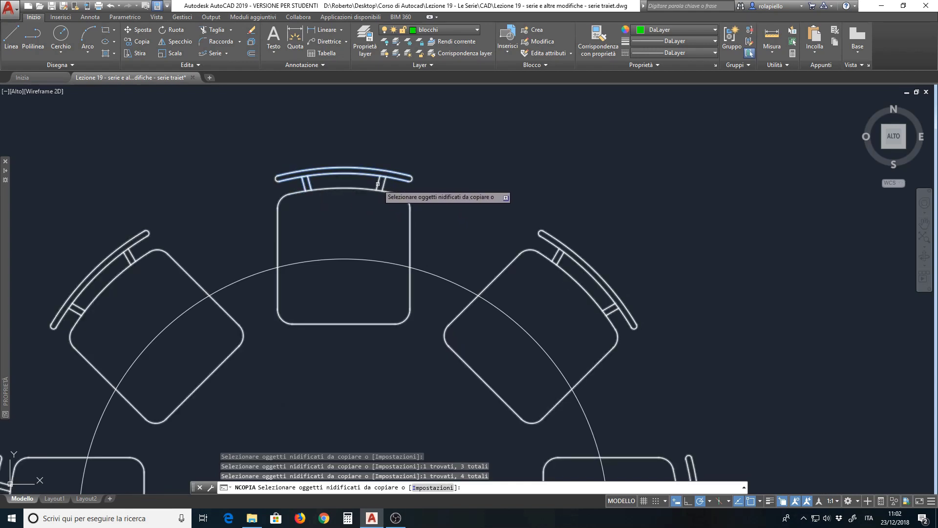
{"action": "left_click", "coordinate": [397, 191]}
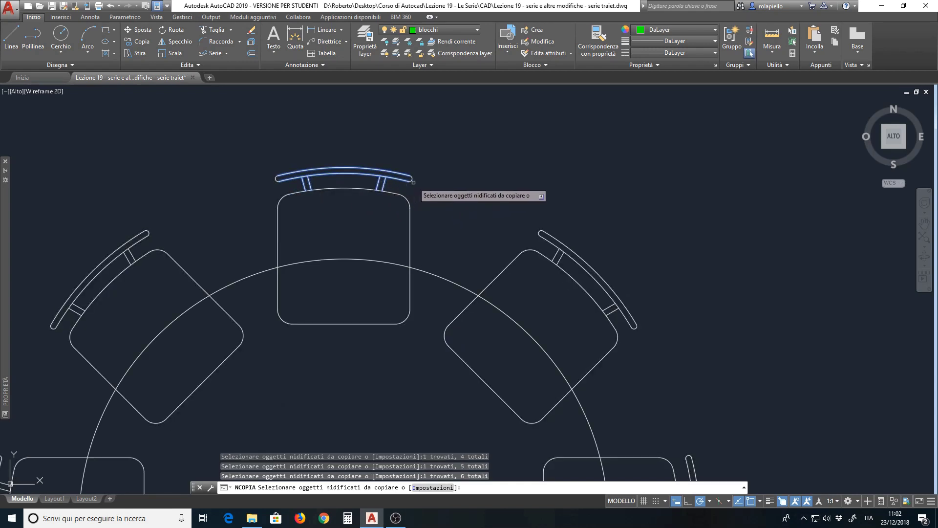
{"action": "left_click", "coordinate": [412, 180]}
{"action": "left_click", "coordinate": [276, 178]}
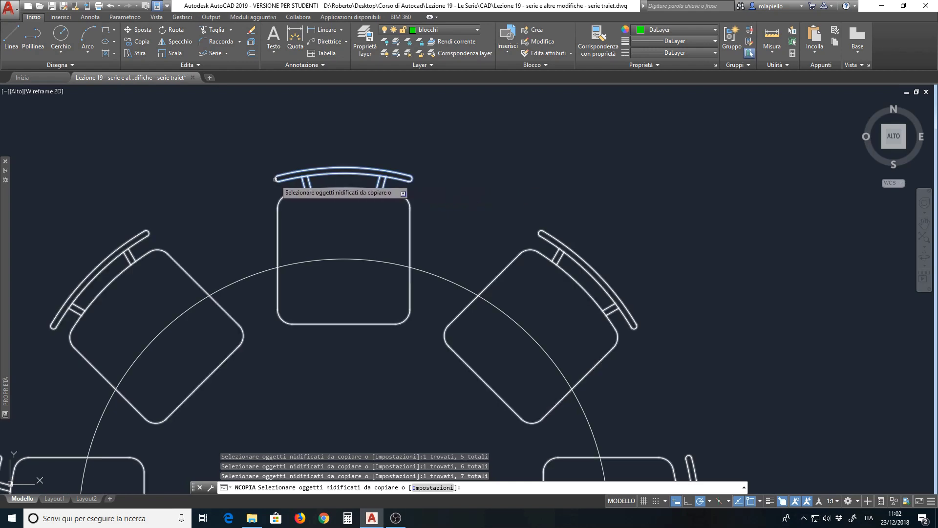
- Add the chair seat's edges and corners to the nested selection
{"action": "left_click", "coordinate": [281, 198]}
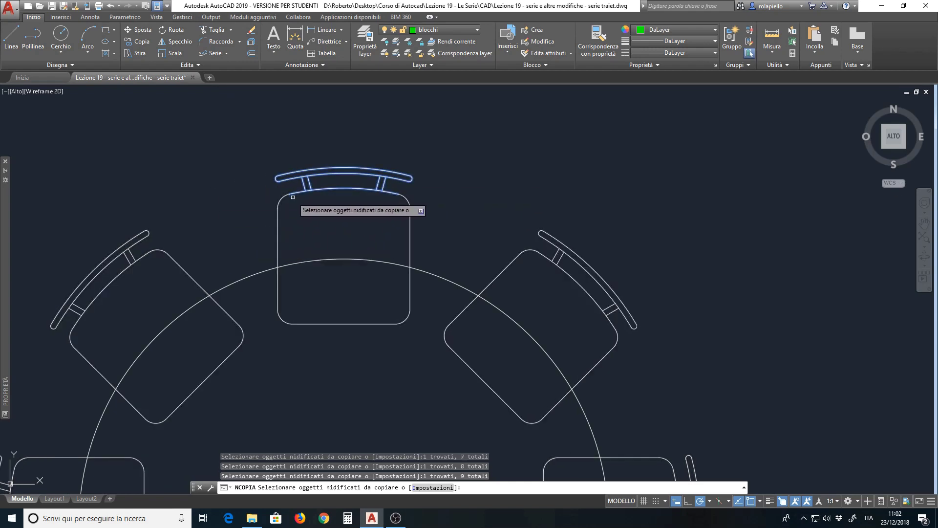
{"action": "left_click", "coordinate": [277, 225]}
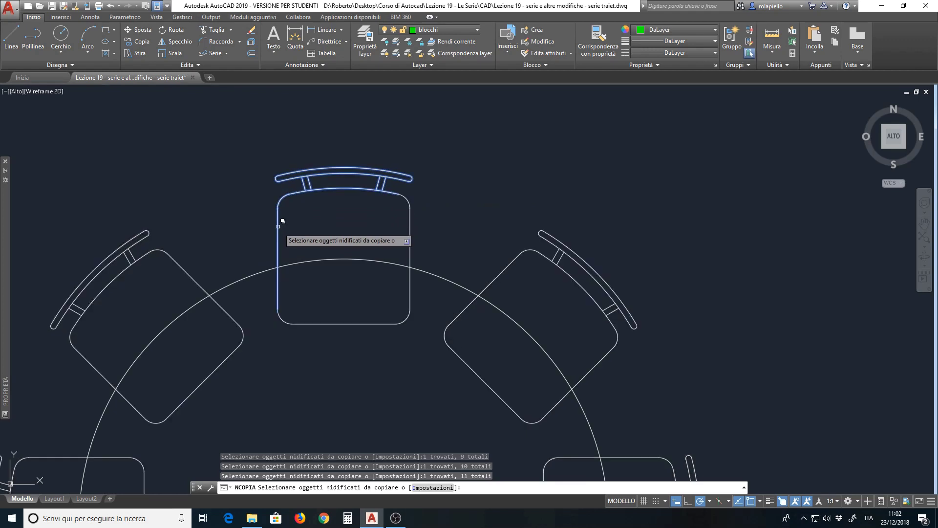
{"action": "left_click", "coordinate": [278, 323]}
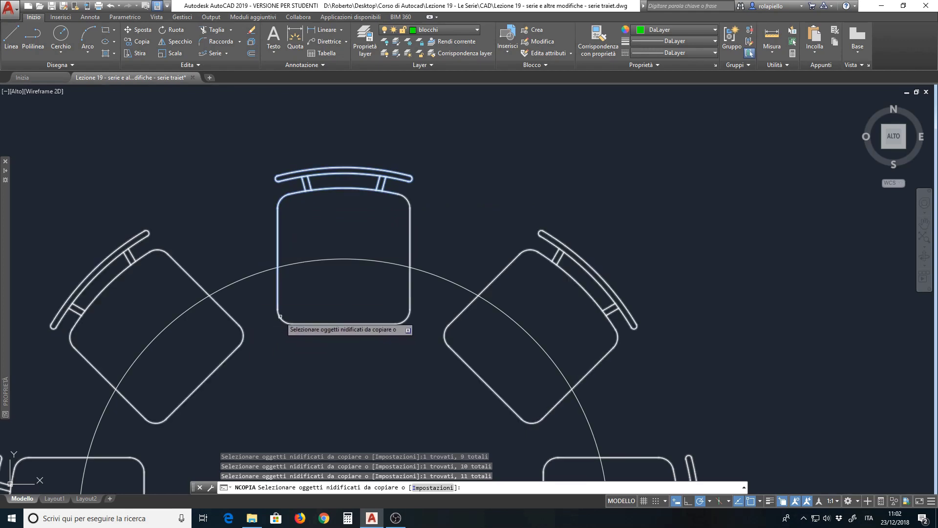
{"action": "left_click", "coordinate": [310, 324]}
{"action": "left_click", "coordinate": [409, 318]}
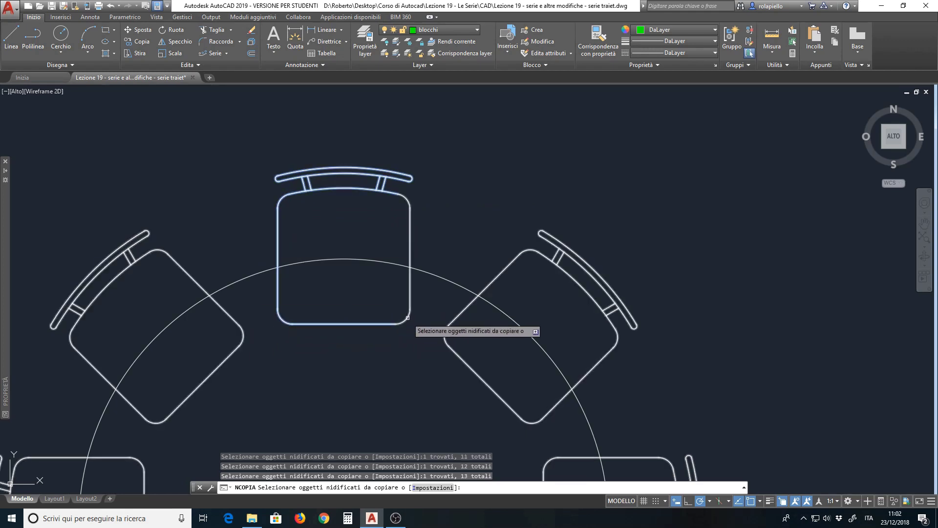
{"action": "left_click", "coordinate": [411, 250]}
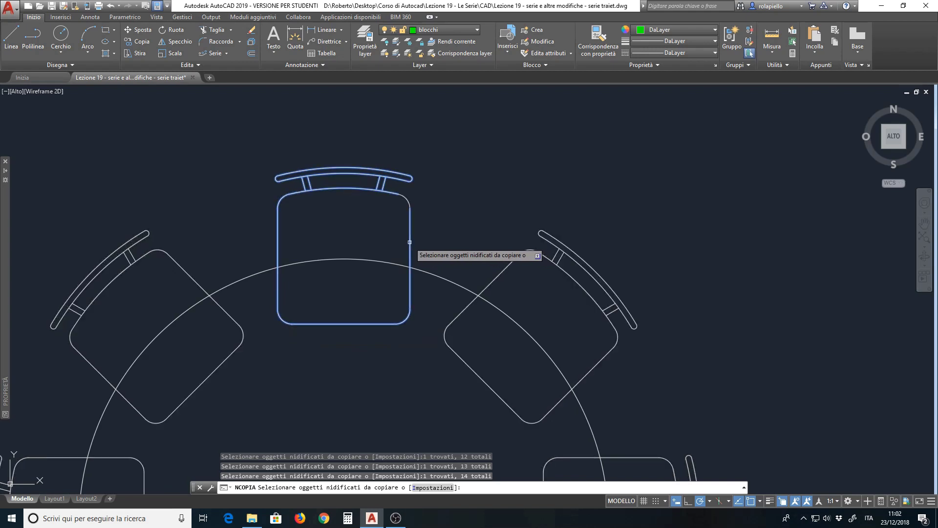
{"action": "left_click", "coordinate": [408, 196]}
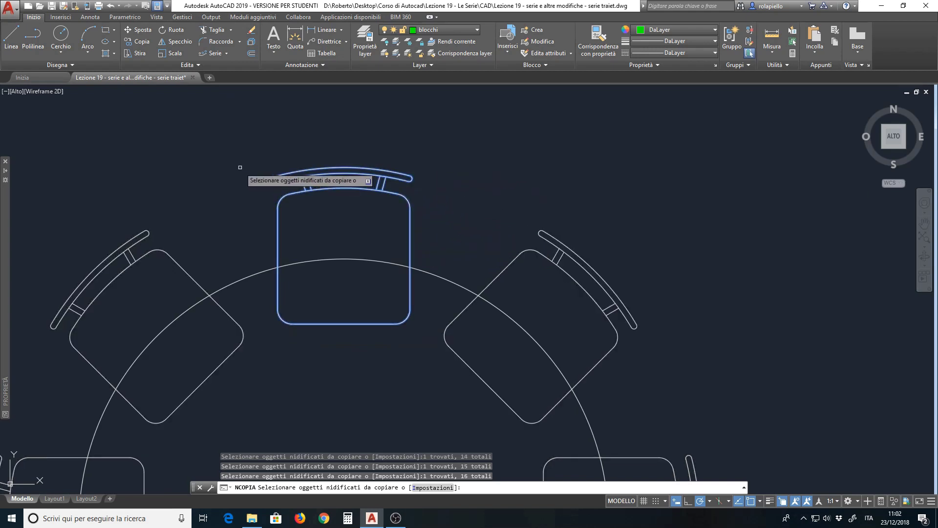
{"action": "scroll", "coordinate": [334, 160], "scroll_direction": "down", "scroll_amount": 4}
{"action": "key", "text": "Return"}
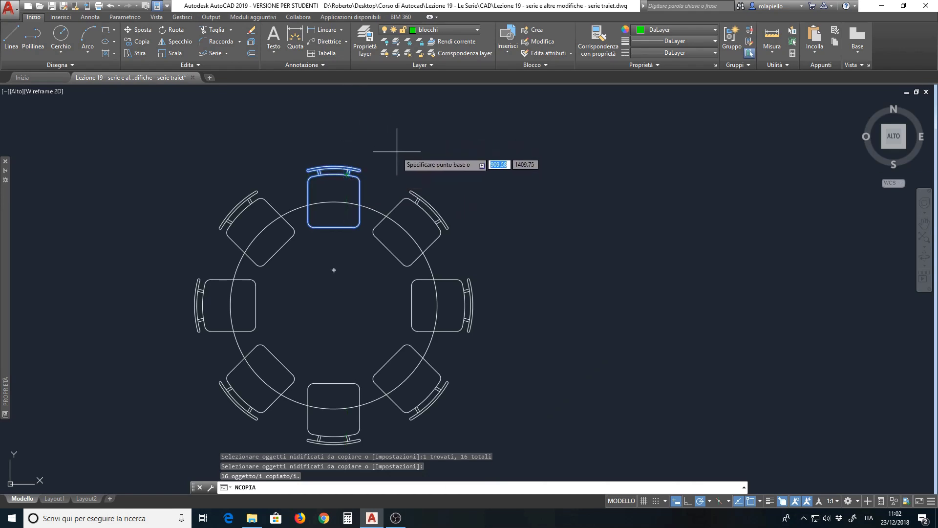
- Place the copied chair just above the round table
{"action": "left_click", "coordinate": [397, 151]}
{"action": "scroll", "coordinate": [346, 222], "scroll_direction": "down", "scroll_amount": 2}
{"action": "scroll", "coordinate": [342, 215], "scroll_direction": "down", "scroll_amount": 2}
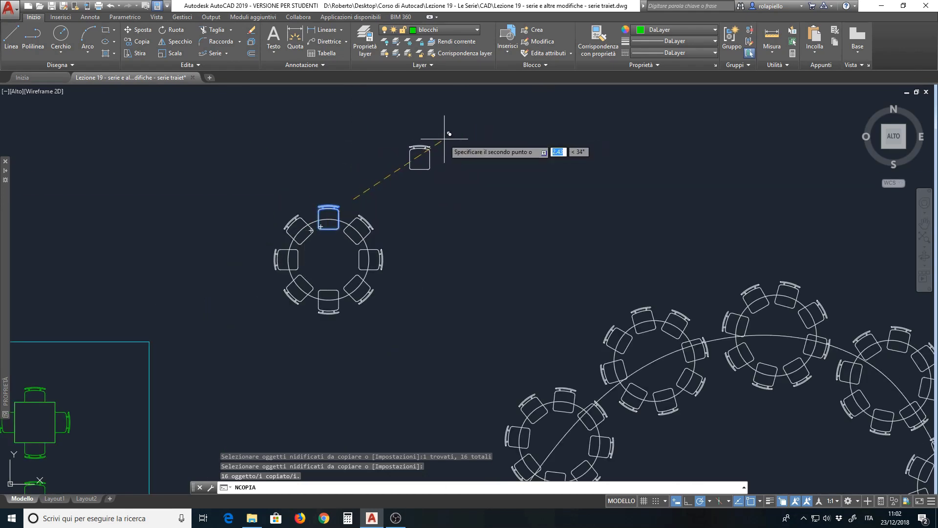
{"action": "left_click", "coordinate": [445, 139]}
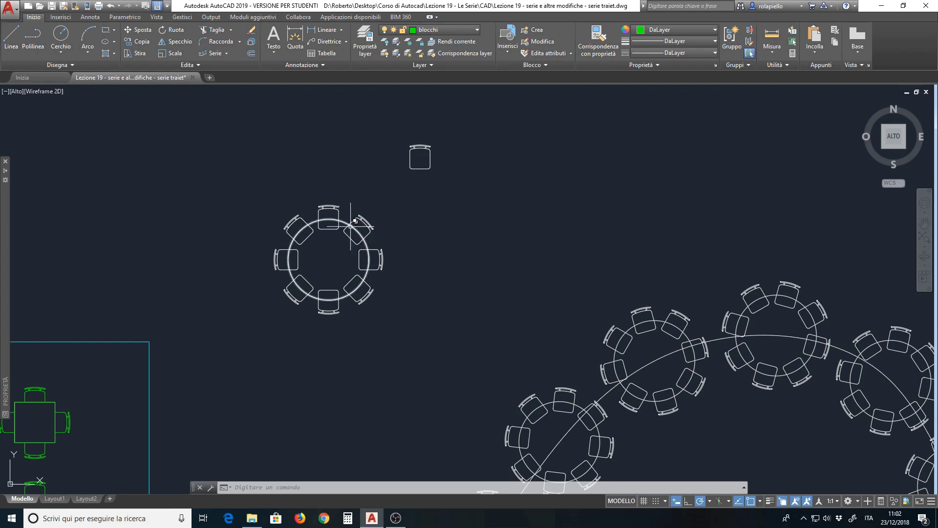
{"action": "scroll", "coordinate": [325, 220], "scroll_direction": "up", "scroll_amount": 2}
{"action": "scroll", "coordinate": [325, 219], "scroll_direction": "up", "scroll_amount": 2}
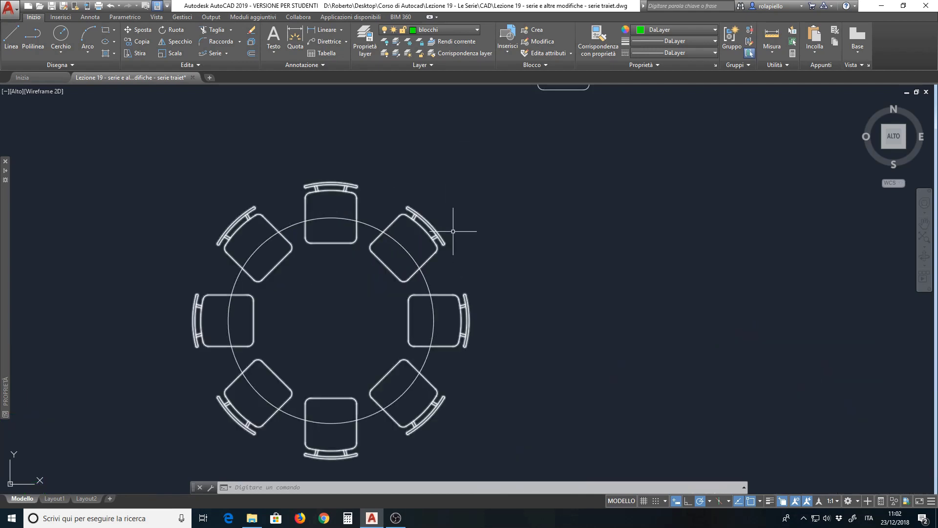
{"action": "scroll", "coordinate": [295, 223], "scroll_direction": "up", "scroll_amount": 2}
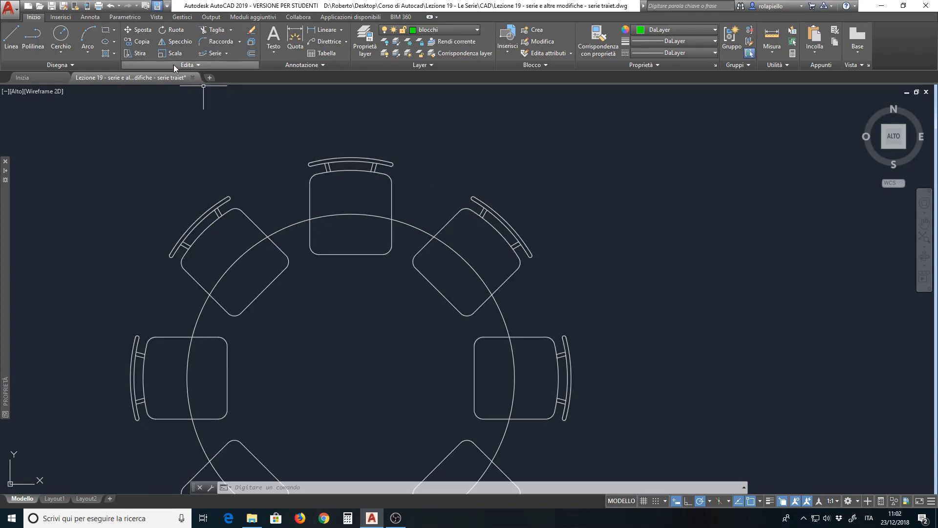
- Draw a four-corner wipeout where the top chair's seat overlaps the table edge
{"action": "left_click", "coordinate": [72, 66]}
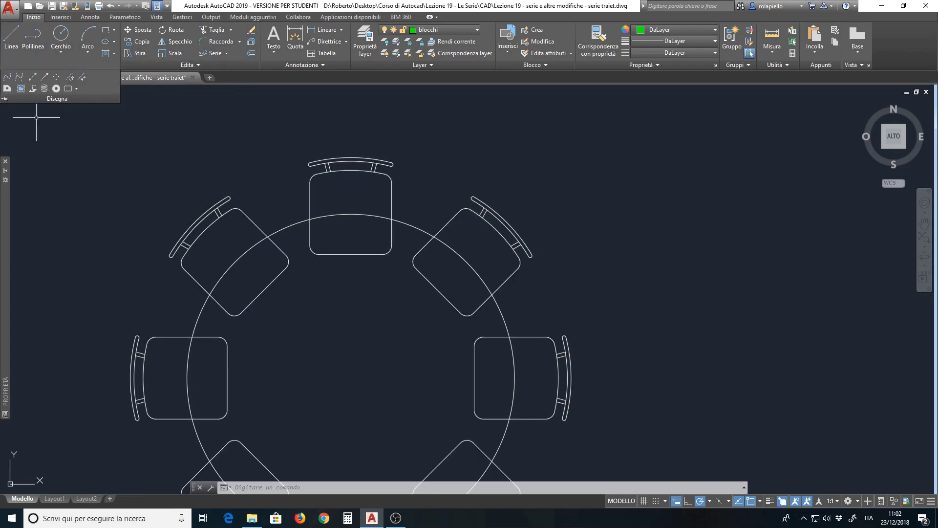
{"action": "left_click", "coordinate": [22, 89]}
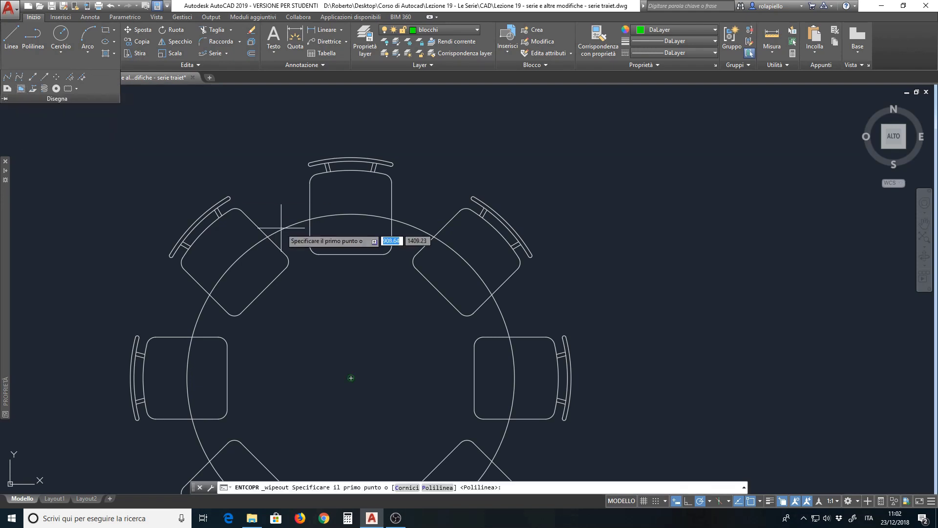
{"action": "left_click", "coordinate": [310, 219]}
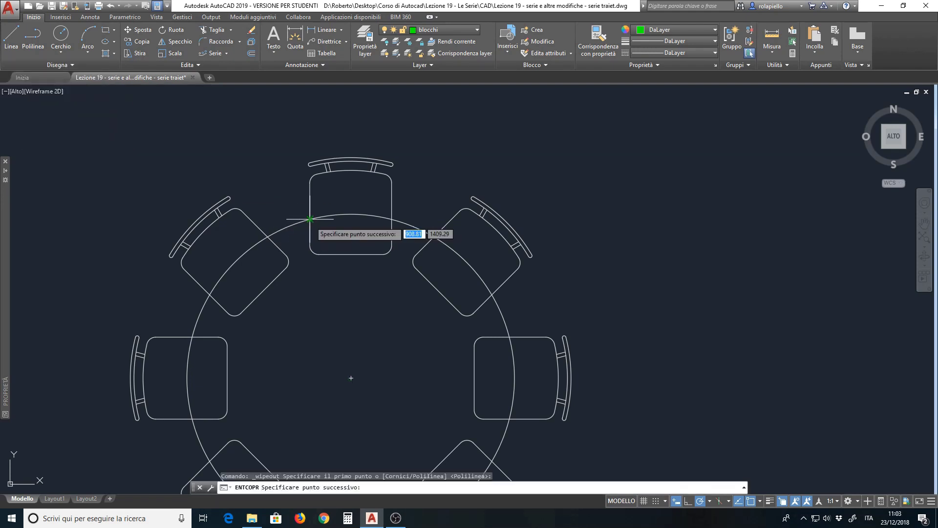
{"action": "left_click", "coordinate": [414, 219]}
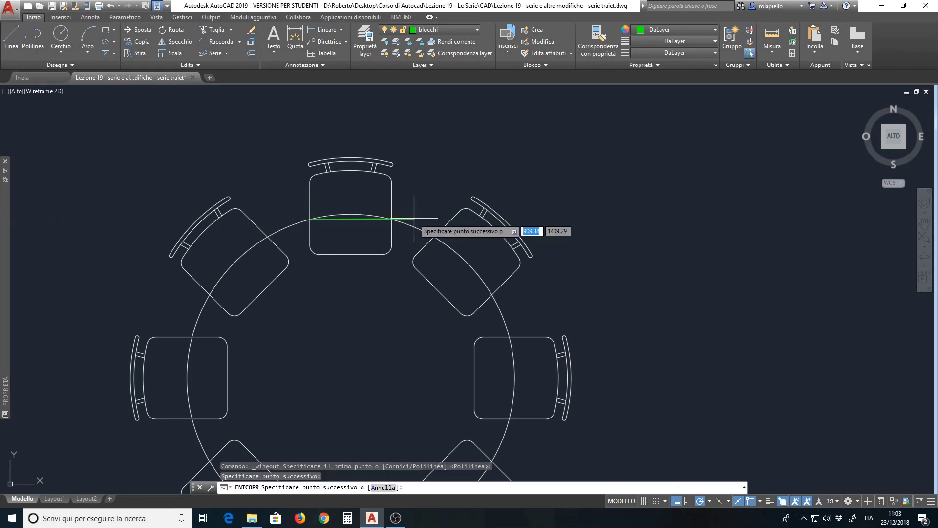
{"action": "left_click", "coordinate": [404, 287]}
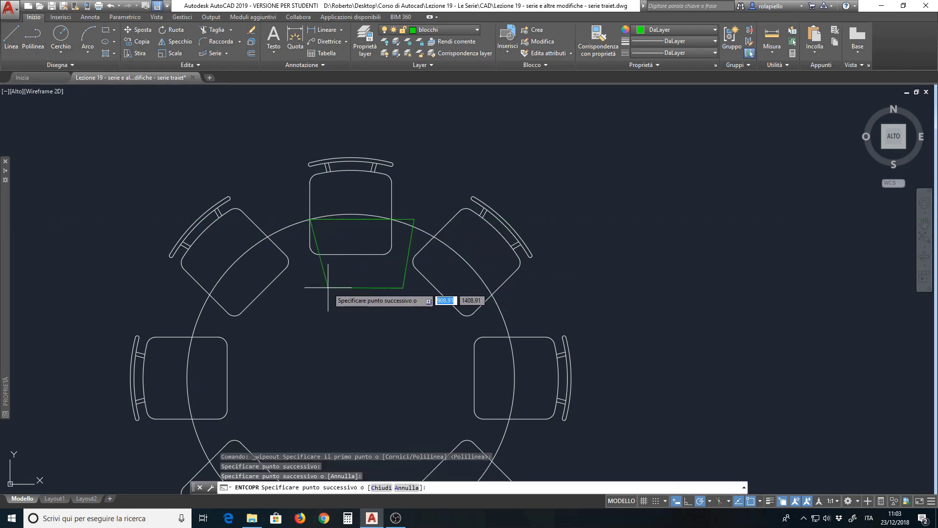
{"action": "left_click", "coordinate": [291, 290]}
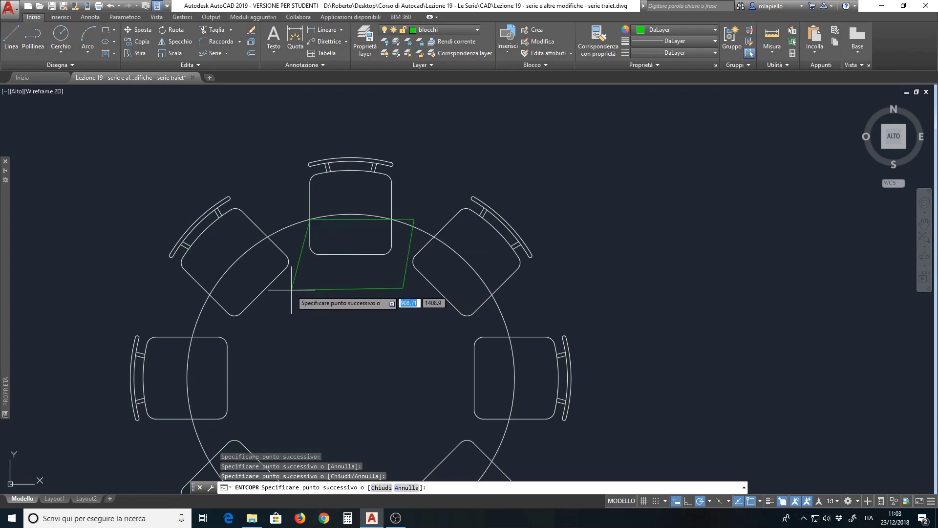
{"action": "key", "text": "Return"}
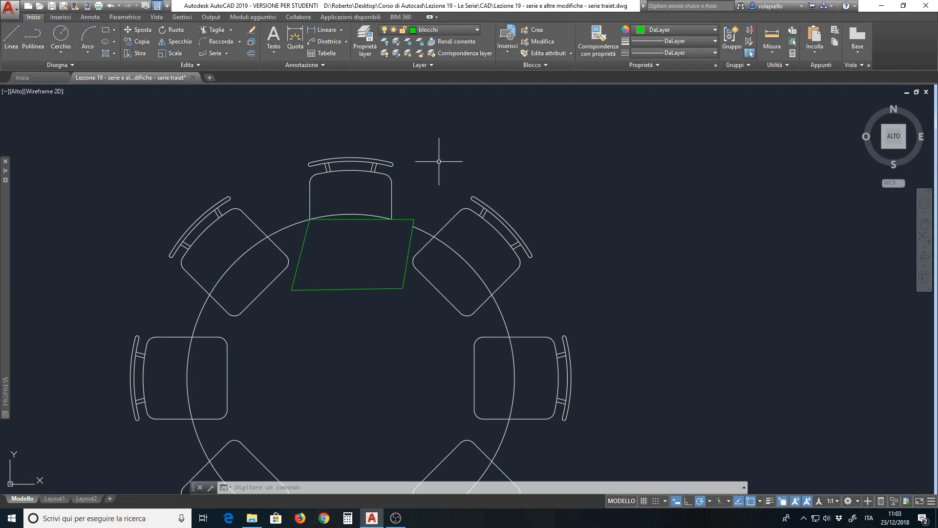
- Set the table circle's draw order above the wipeout
{"action": "left_click", "coordinate": [424, 230]}
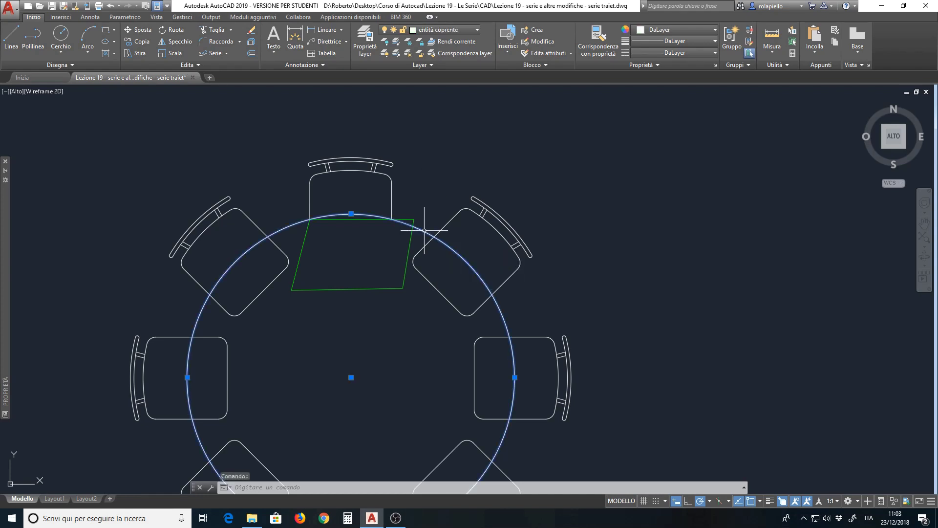
{"action": "right_click", "coordinate": [424, 230]}
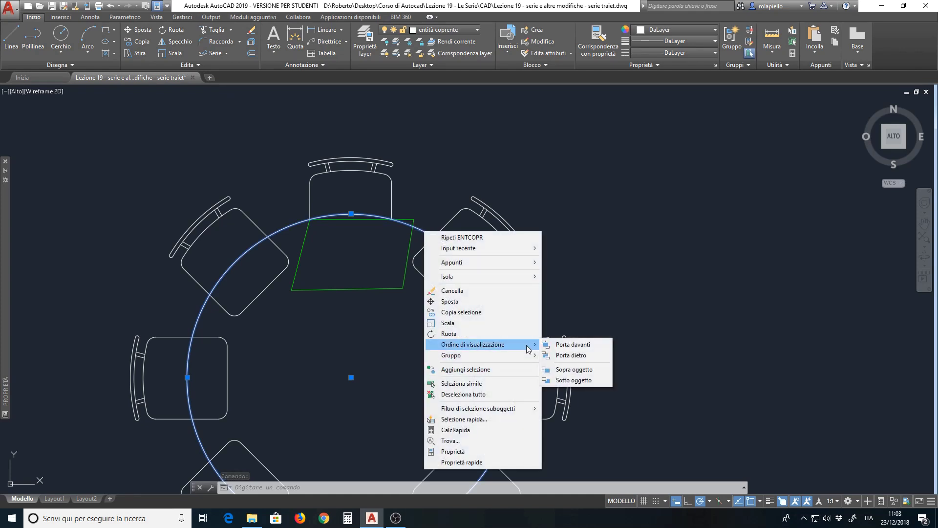
{"action": "mouse_move", "coordinate": [472, 344]}
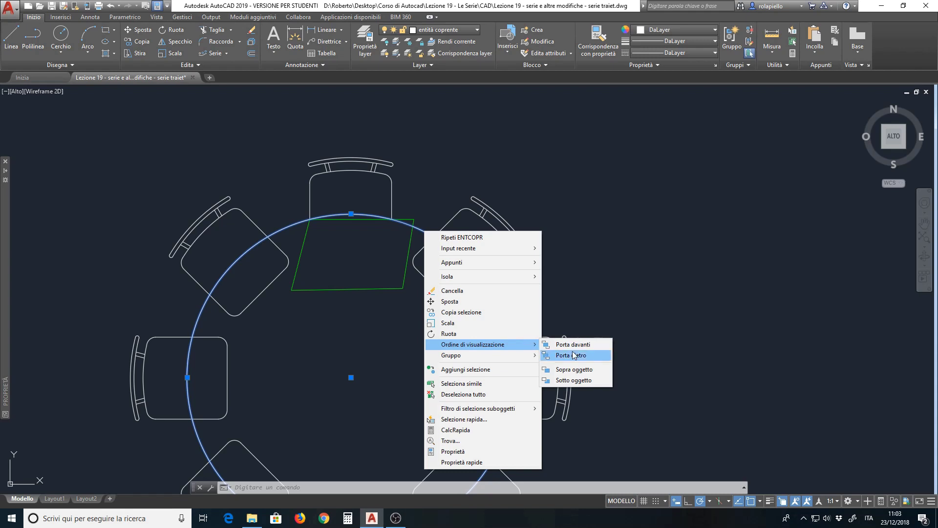
{"action": "left_click", "coordinate": [587, 375]}
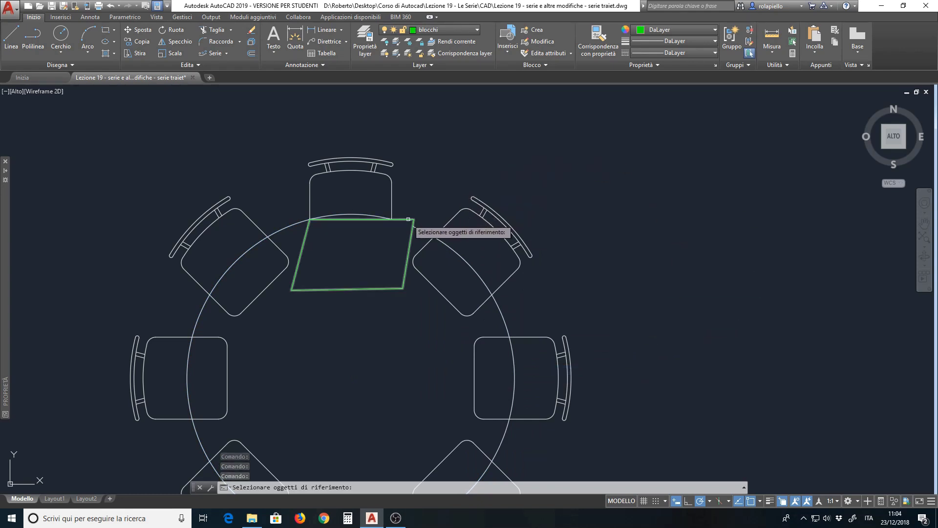
{"action": "left_click", "coordinate": [408, 219]}
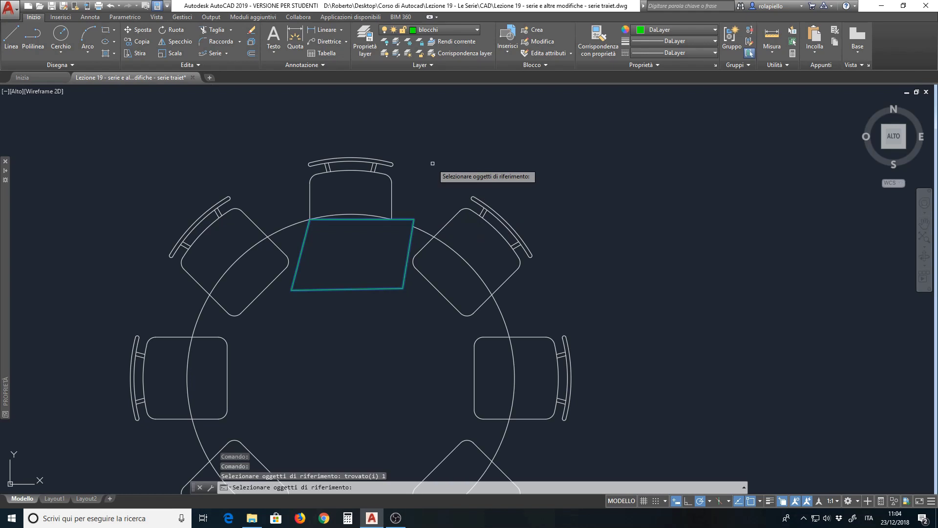
{"action": "key", "text": "Return"}
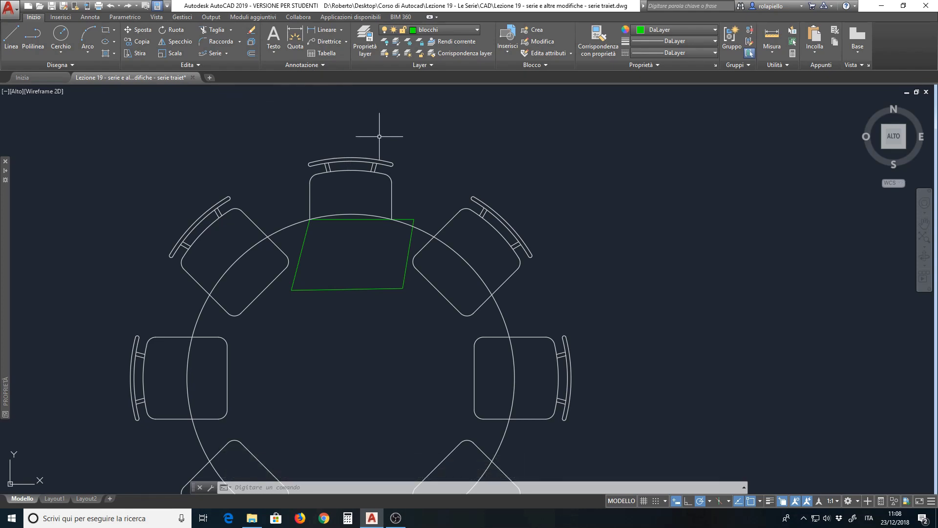
- Zoom out of the room and switch to the Layout1 tab
{"action": "scroll", "coordinate": [424, 167], "scroll_direction": "down", "scroll_amount": 4}
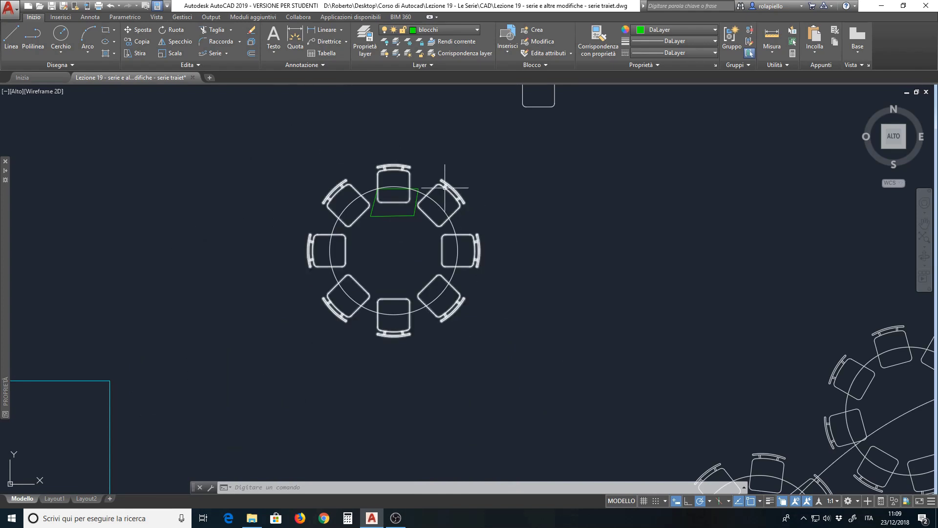
{"action": "scroll", "coordinate": [337, 146], "scroll_direction": "down", "scroll_amount": 4}
{"action": "scroll", "coordinate": [440, 151], "scroll_direction": "down", "scroll_amount": 4}
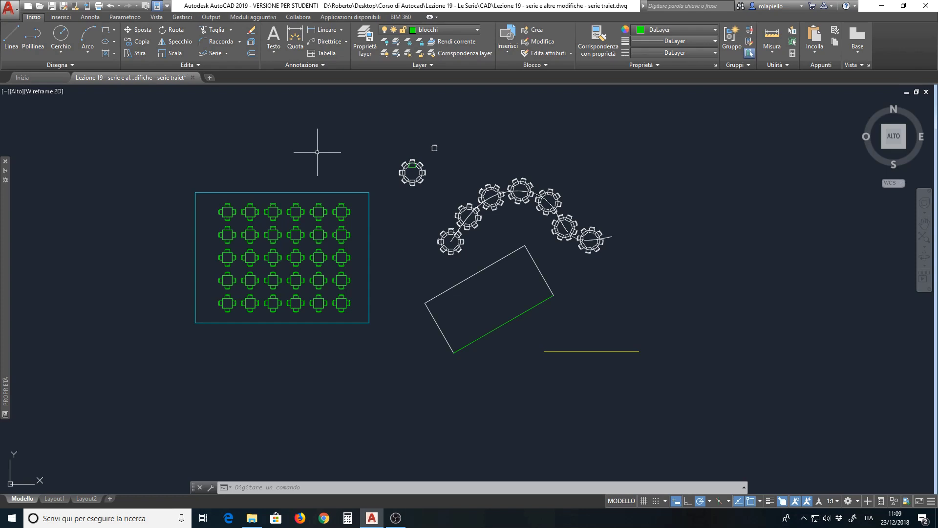
{"action": "left_click", "coordinate": [198, 65]}
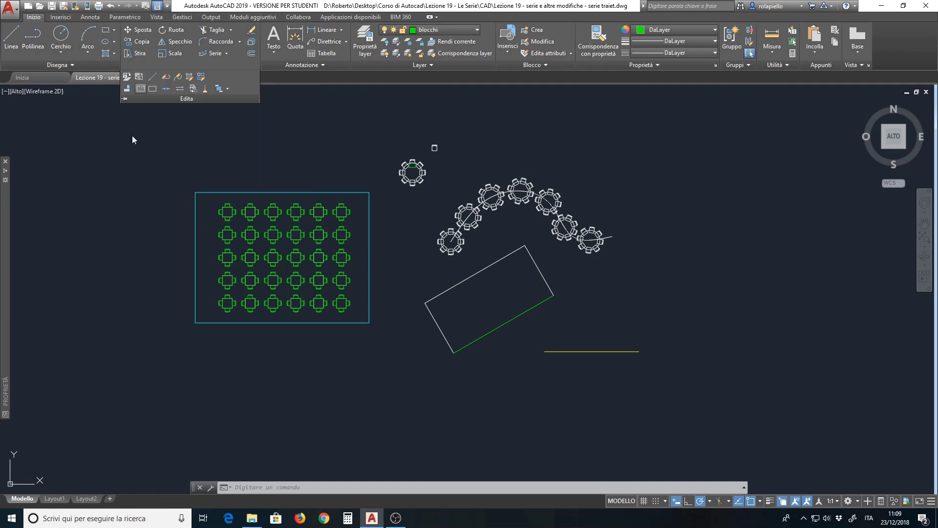
{"action": "left_click", "coordinate": [49, 501]}
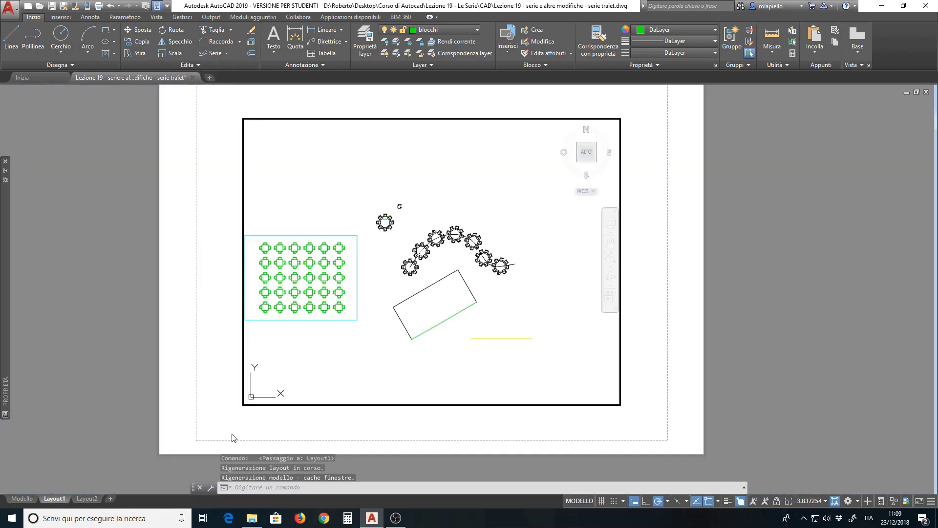
- Write the paper-space multiline text 'TESTO PER DIMOSTRAZIONE' below the viewport
{"action": "double_click", "coordinate": [221, 264]}
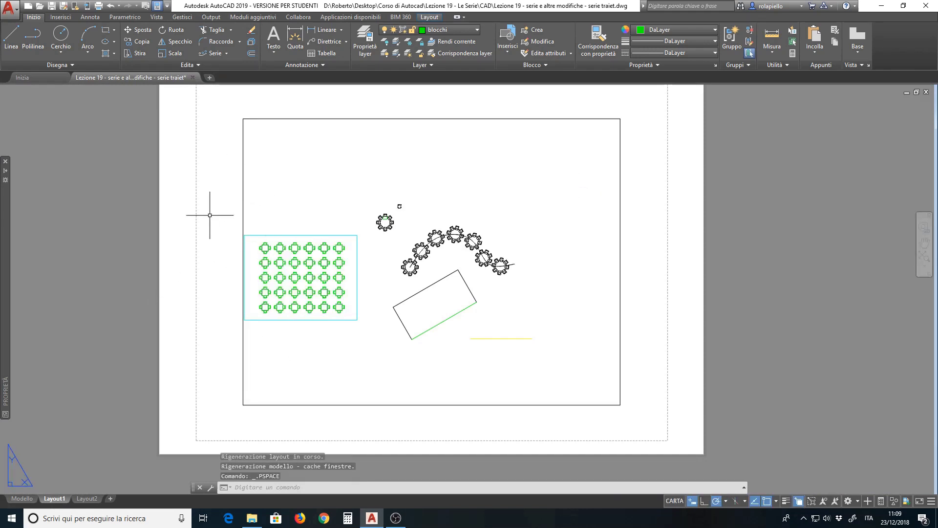
{"action": "left_click", "coordinate": [90, 17]}
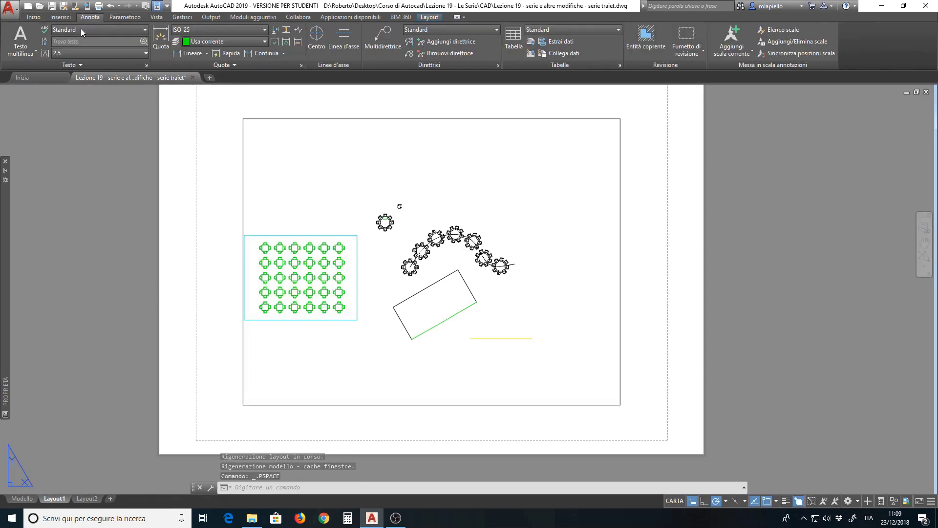
{"action": "left_click", "coordinate": [21, 39]}
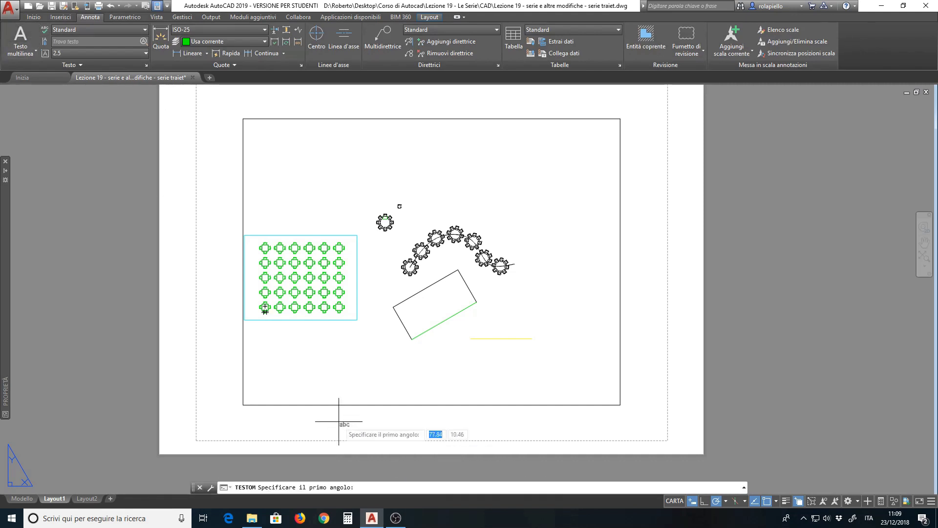
{"action": "left_click", "coordinate": [321, 413]}
{"action": "left_click", "coordinate": [566, 441]}
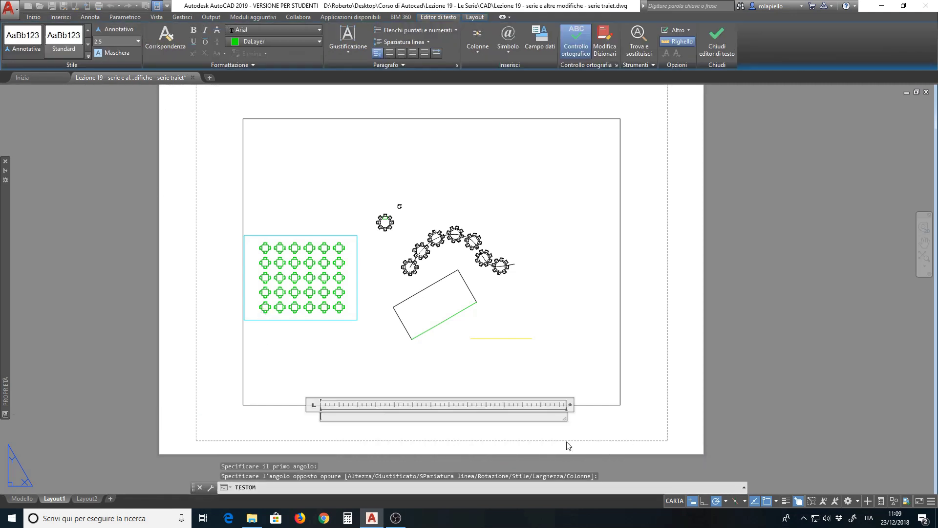
{"action": "type", "text": "TESTO "}
{"action": "type", "text": "PER DIMOSTR"}
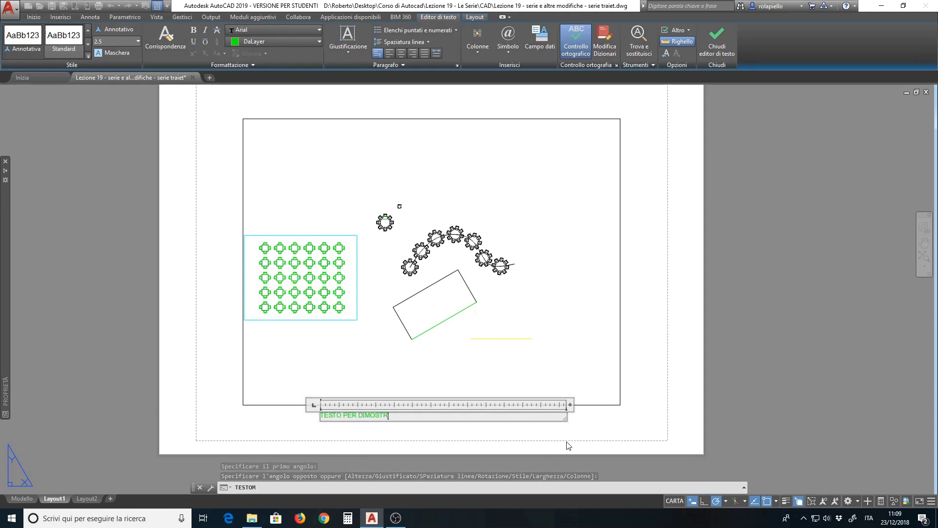
{"action": "type", "text": "AZIONE"}
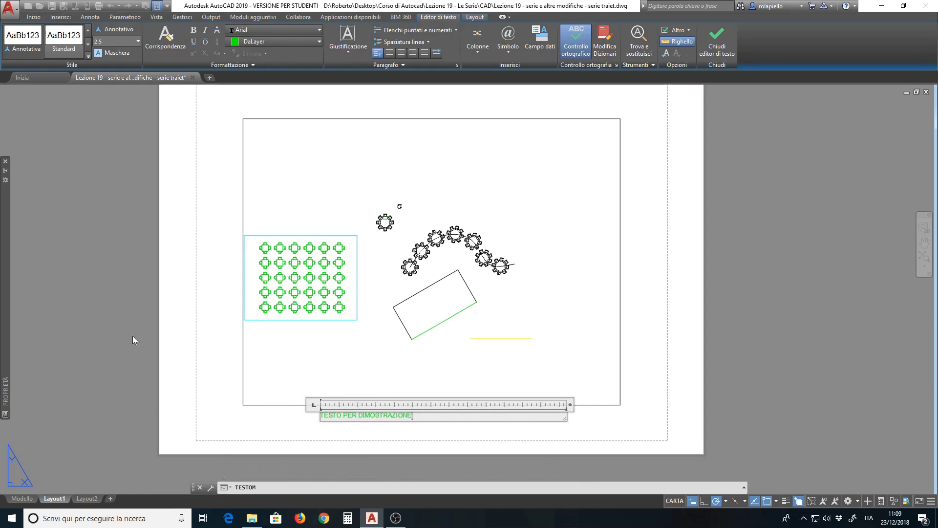
{"action": "left_click", "coordinate": [272, 398]}
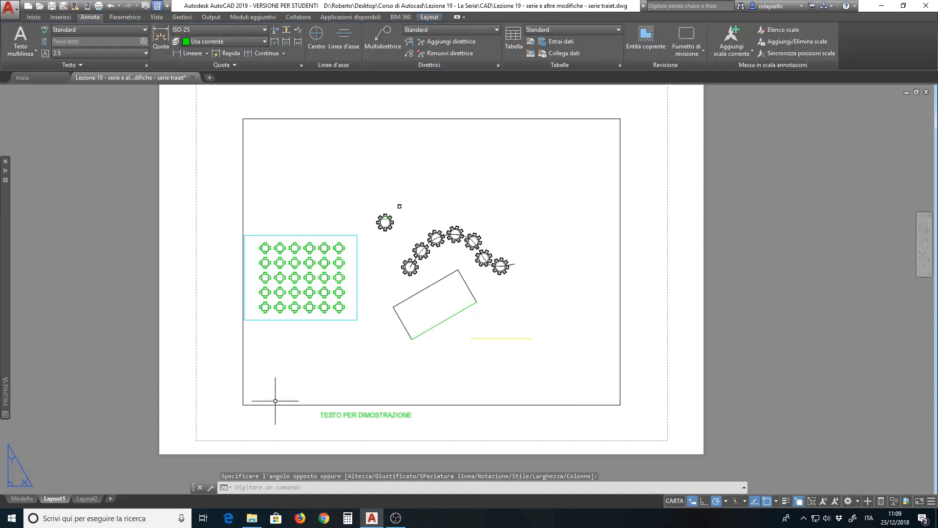
{"action": "left_click", "coordinate": [368, 413]}
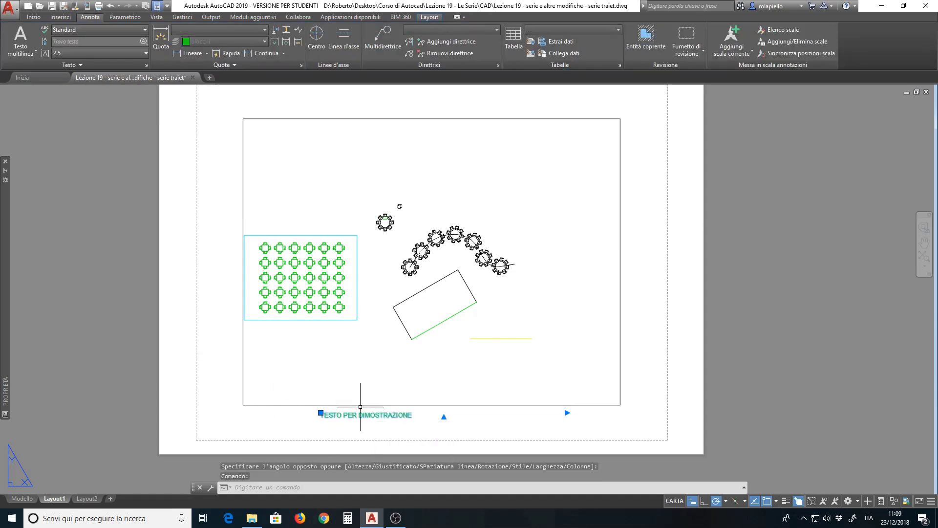
{"action": "left_click", "coordinate": [33, 19]}
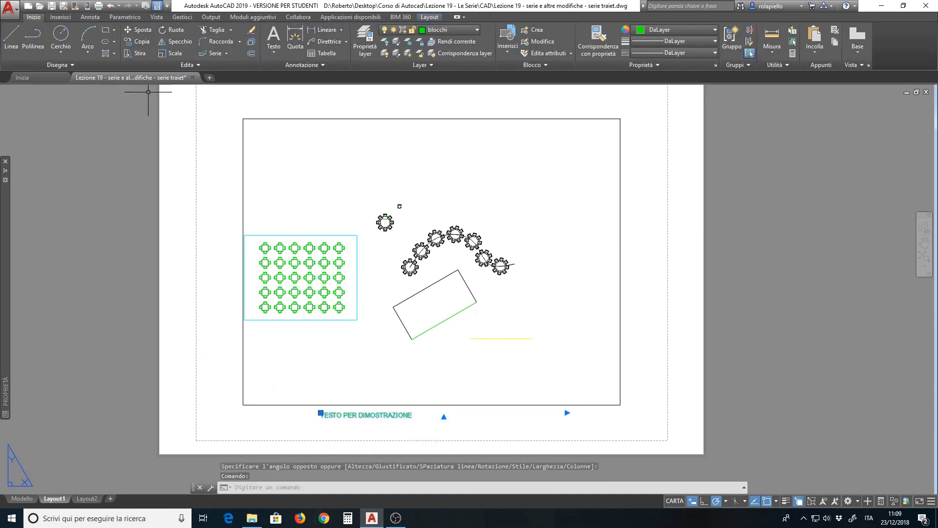
- Use Cambia spazio to move the TESTO PER DIMOSTRAZIONE text to model space, then view the Modello tab
{"action": "left_click", "coordinate": [199, 65]}
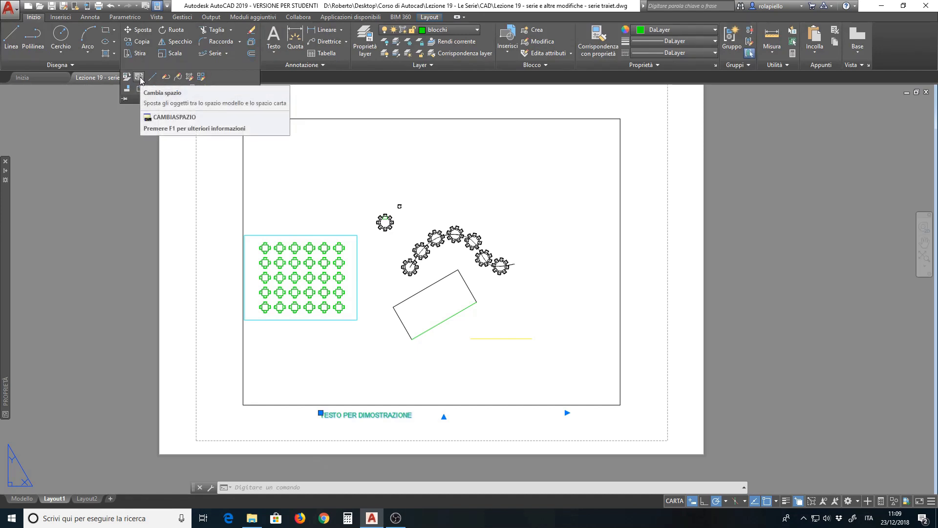
{"action": "left_click", "coordinate": [140, 78]}
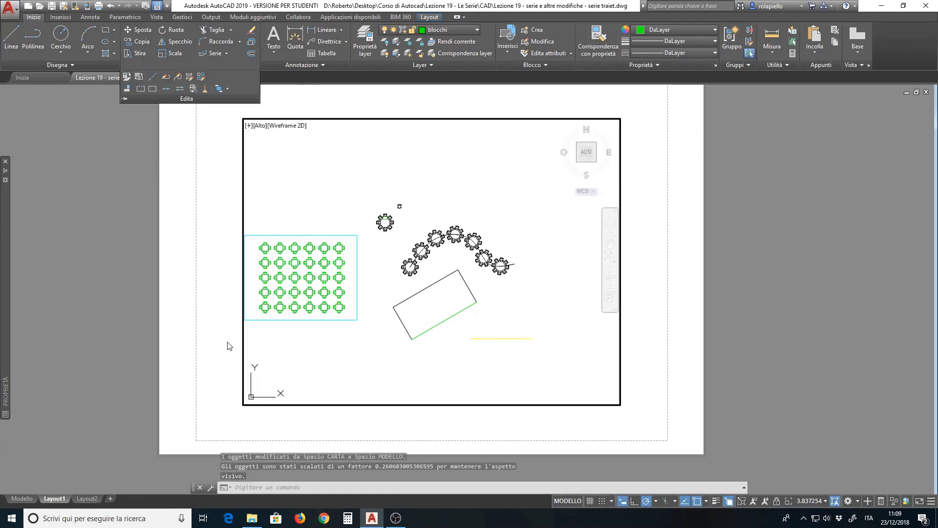
{"action": "left_click", "coordinate": [19, 499]}
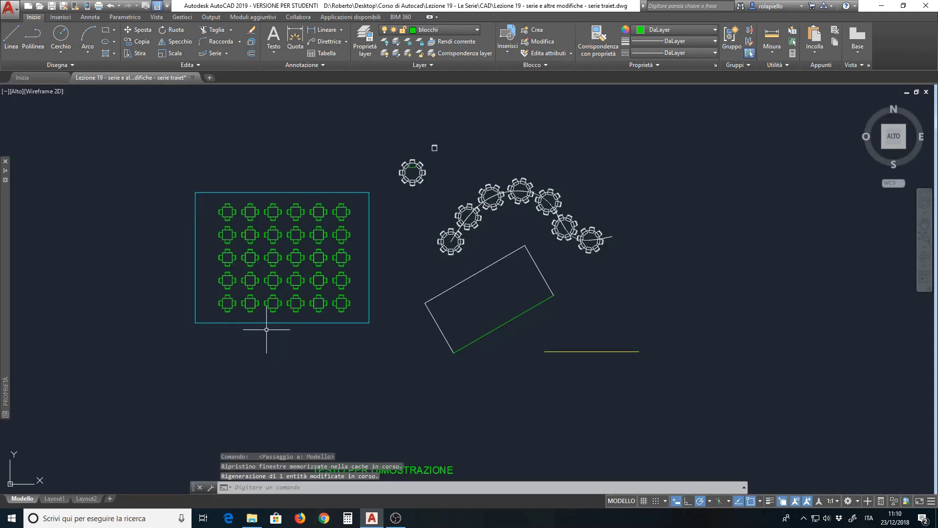
- Select the TESTO PER DIMOSTRAZIONE text in model space and try Cambia spazio on it again
{"action": "scroll", "coordinate": [171, 379], "scroll_direction": "up", "scroll_amount": 4}
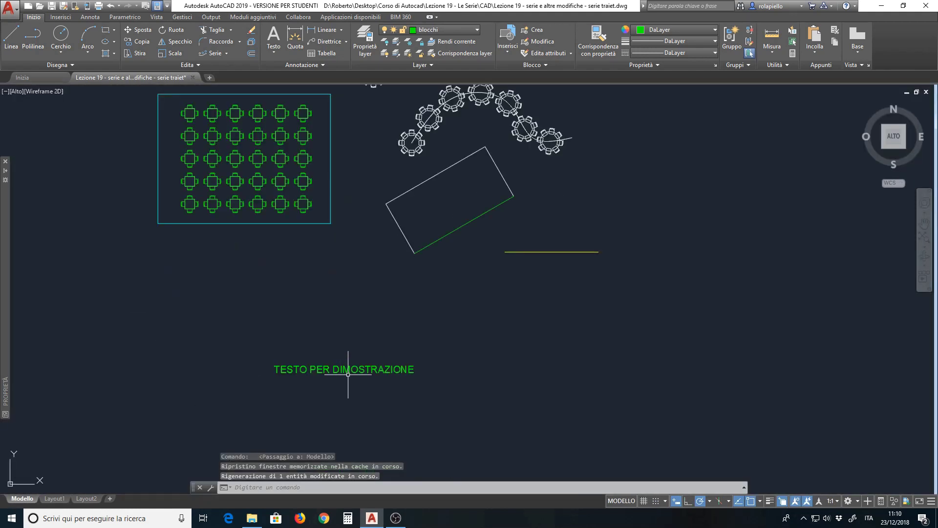
{"action": "left_click", "coordinate": [349, 370]}
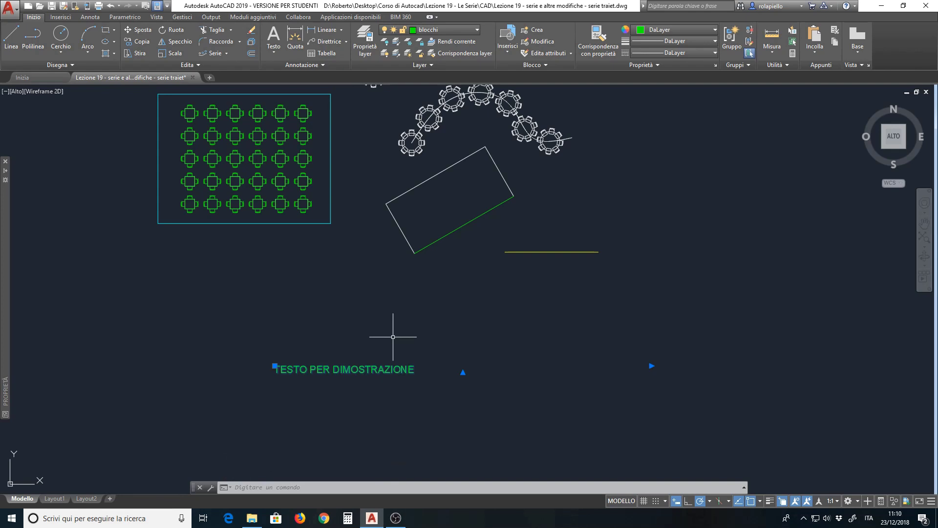
{"action": "left_click", "coordinate": [204, 63]}
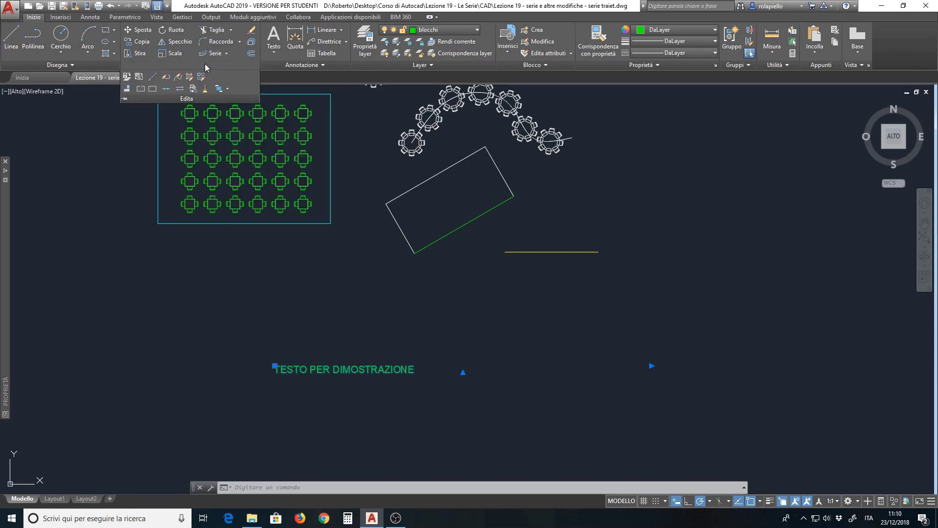
{"action": "left_click", "coordinate": [141, 77]}
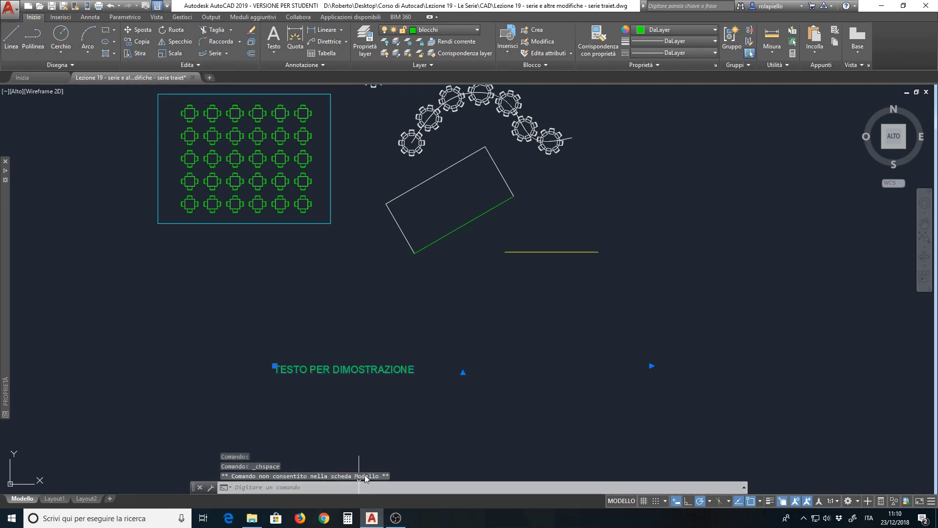
{"action": "left_click", "coordinate": [525, 319]}
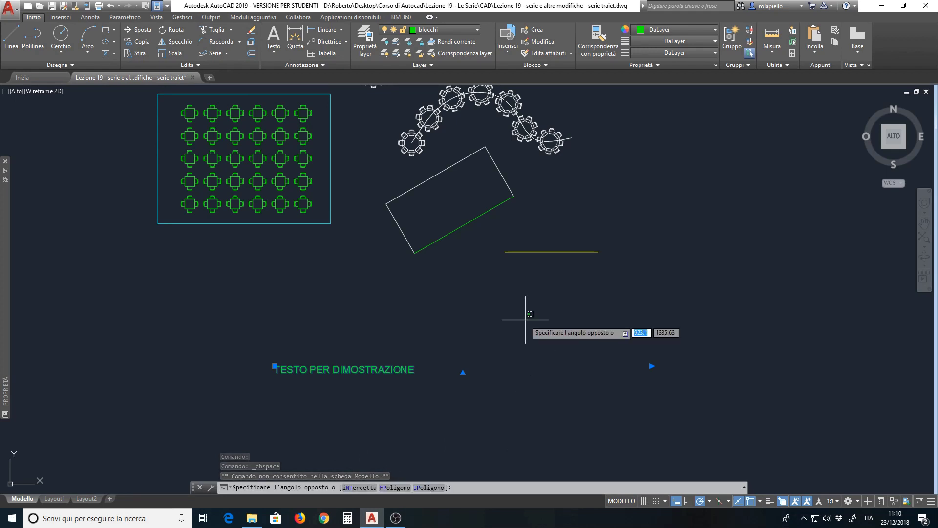